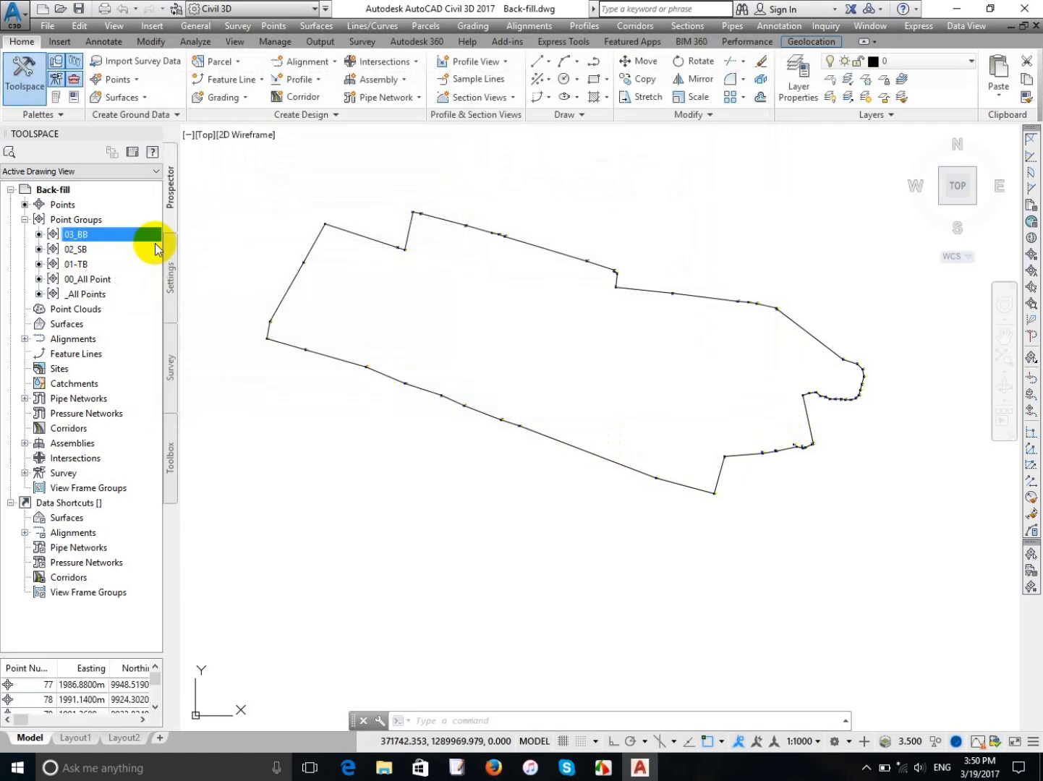
Make the marker and label visible in the 03_BB point group's point style and apply the group properties.
right_click(81, 242)
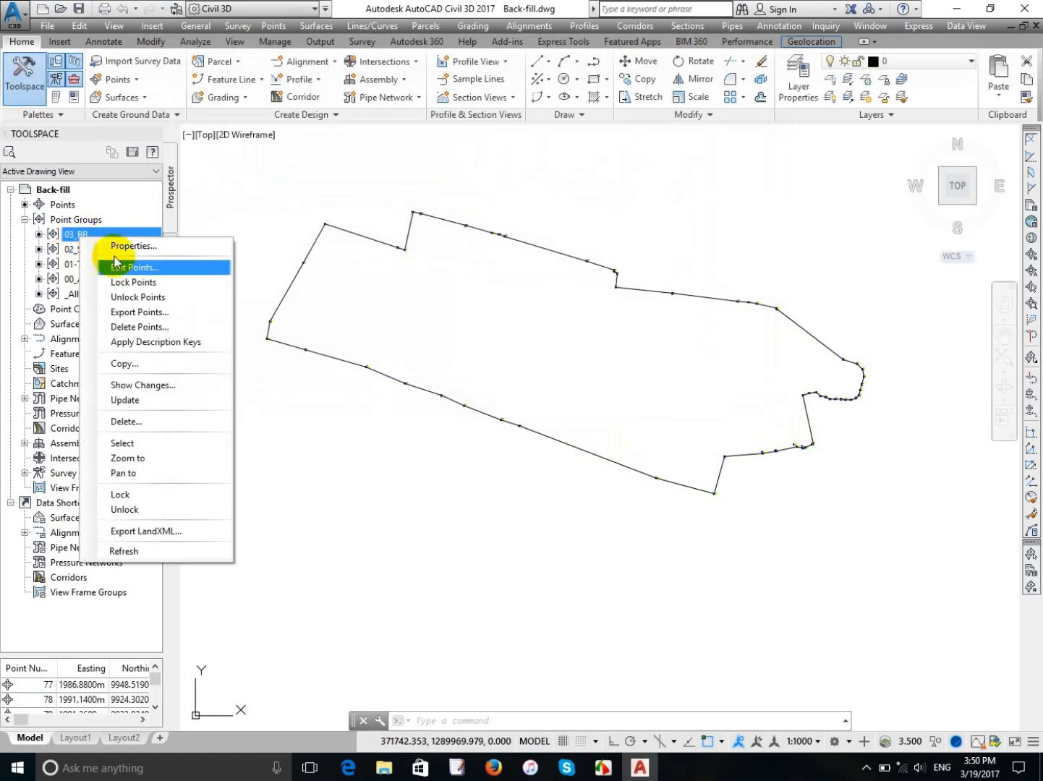
left_click(115, 250)
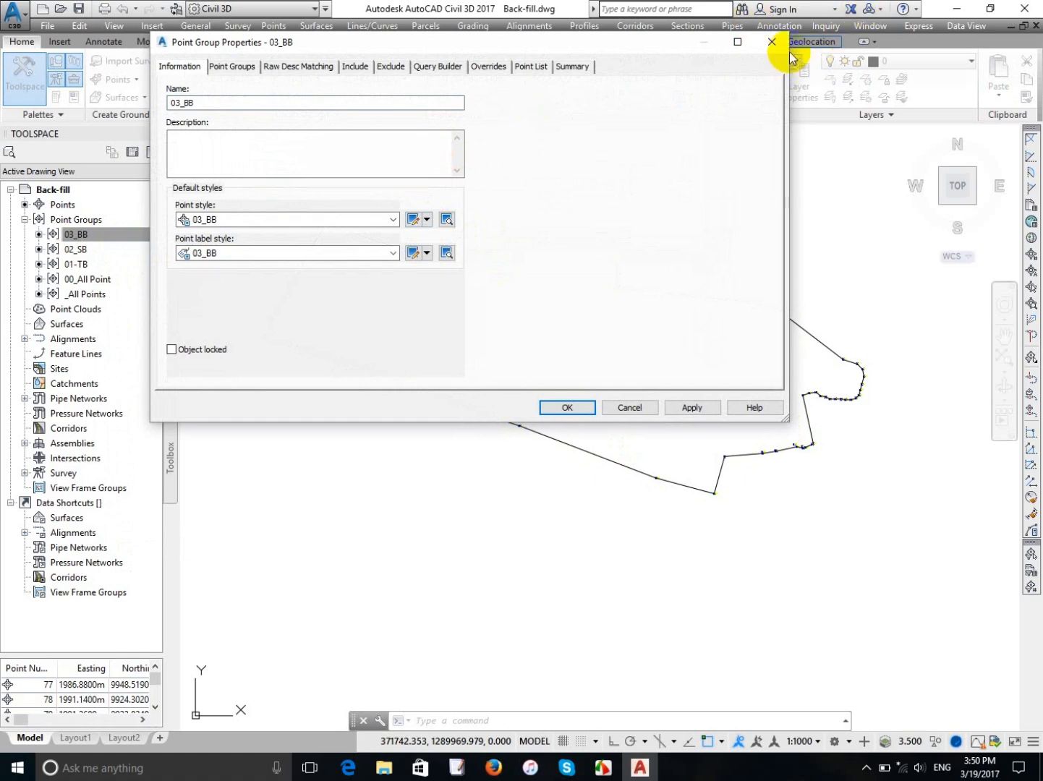
left_click(427, 219)
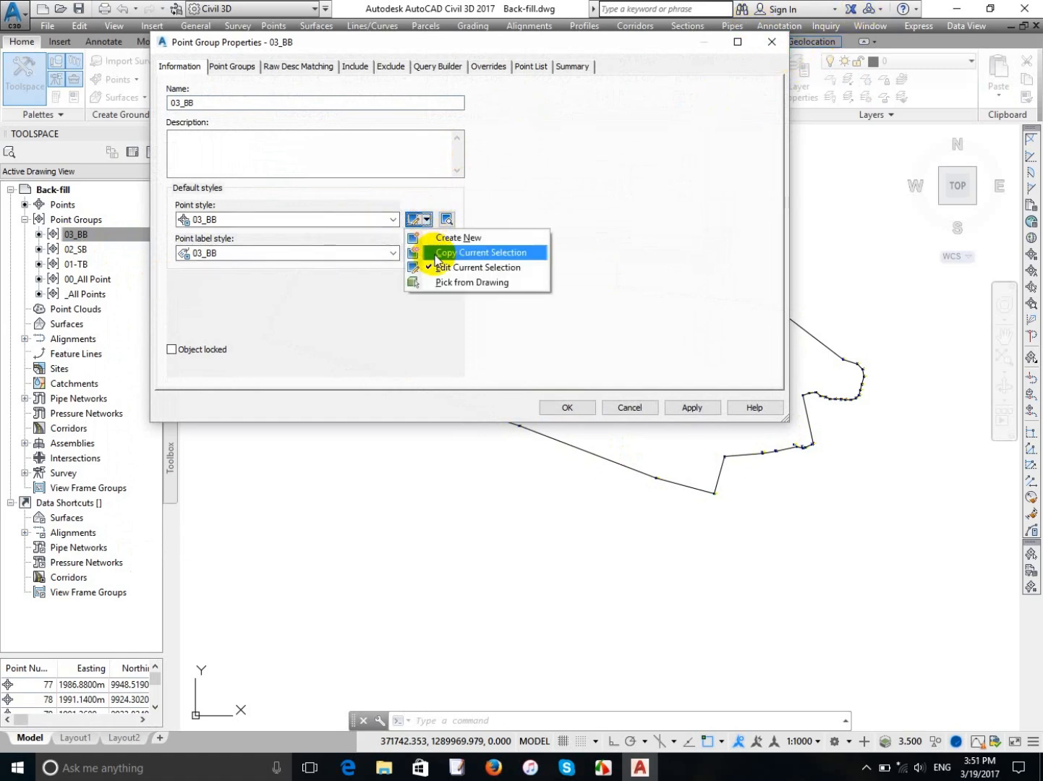
left_click(470, 268)
left_click(443, 164)
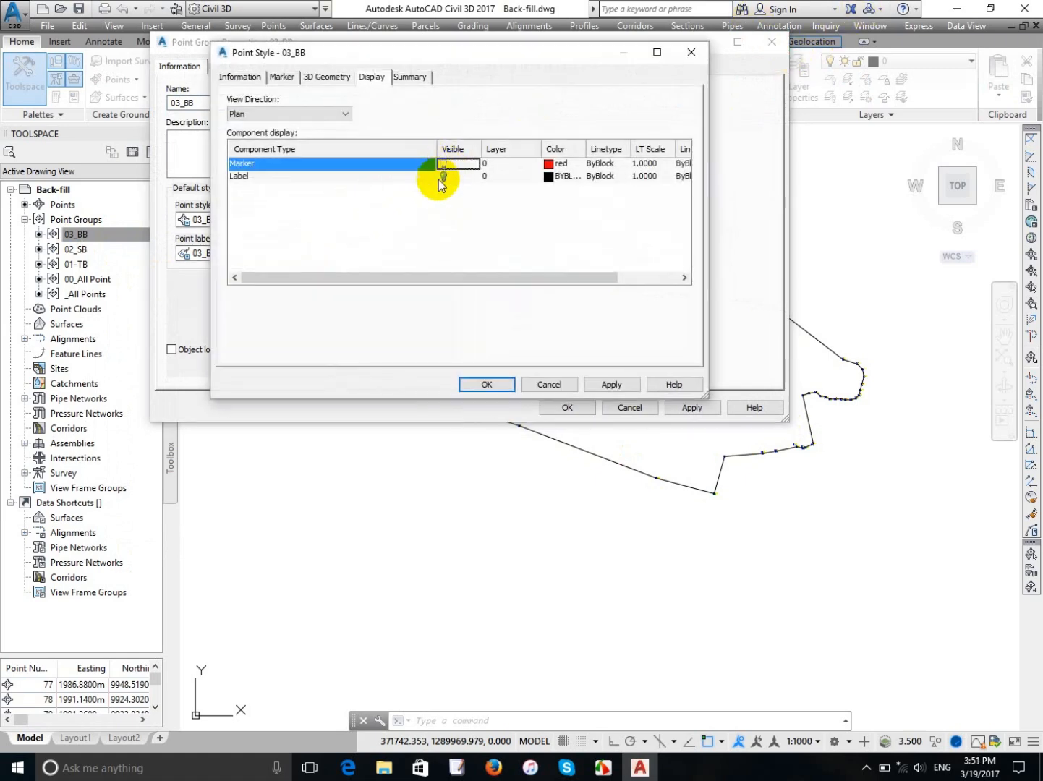
left_click(443, 176)
left_click(491, 383)
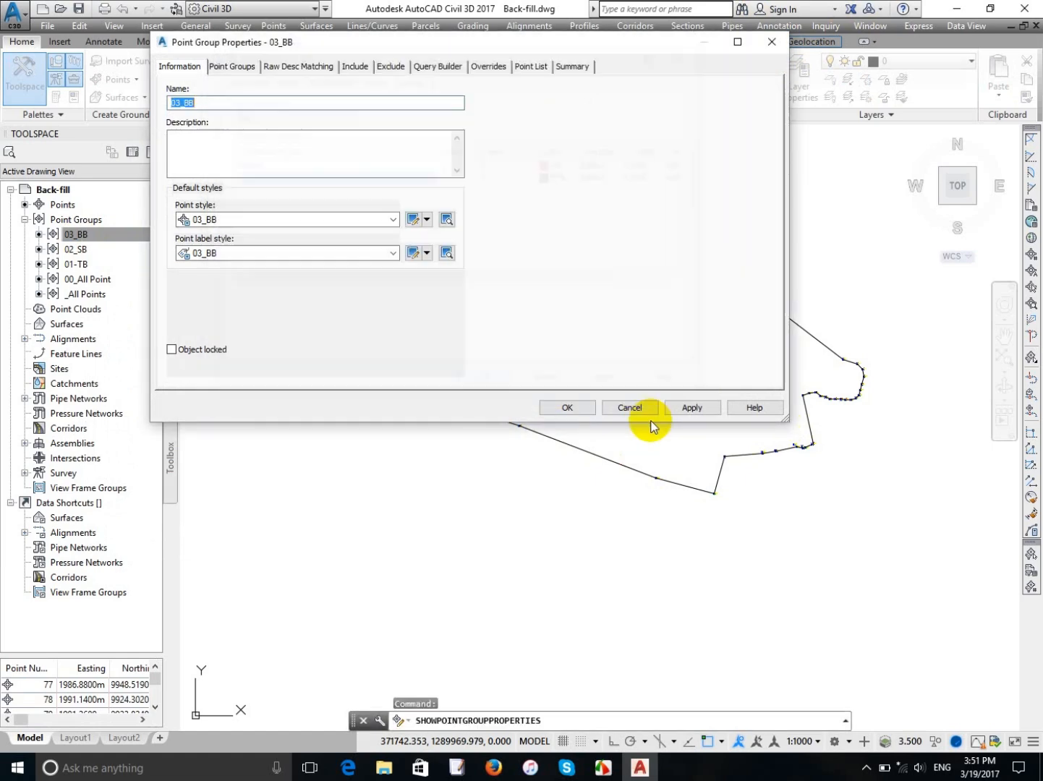
left_click(675, 408)
left_click(557, 407)
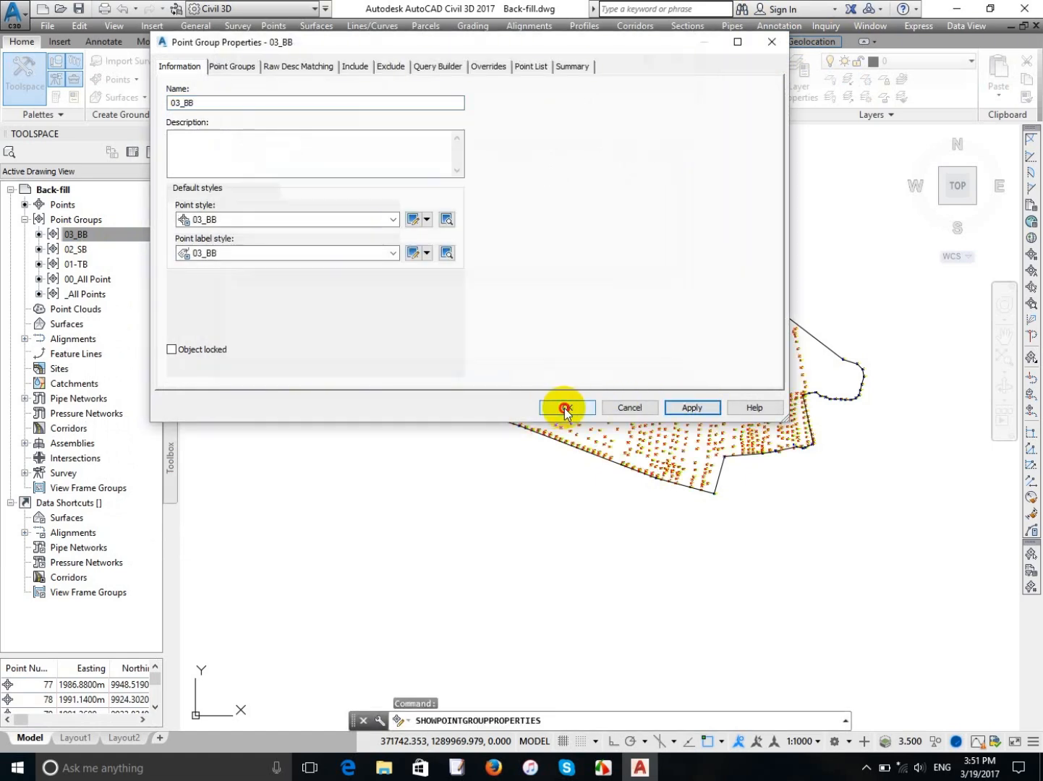
Make the marker and label visible in the 02_SB point group's point style and apply the group properties.
right_click(77, 248)
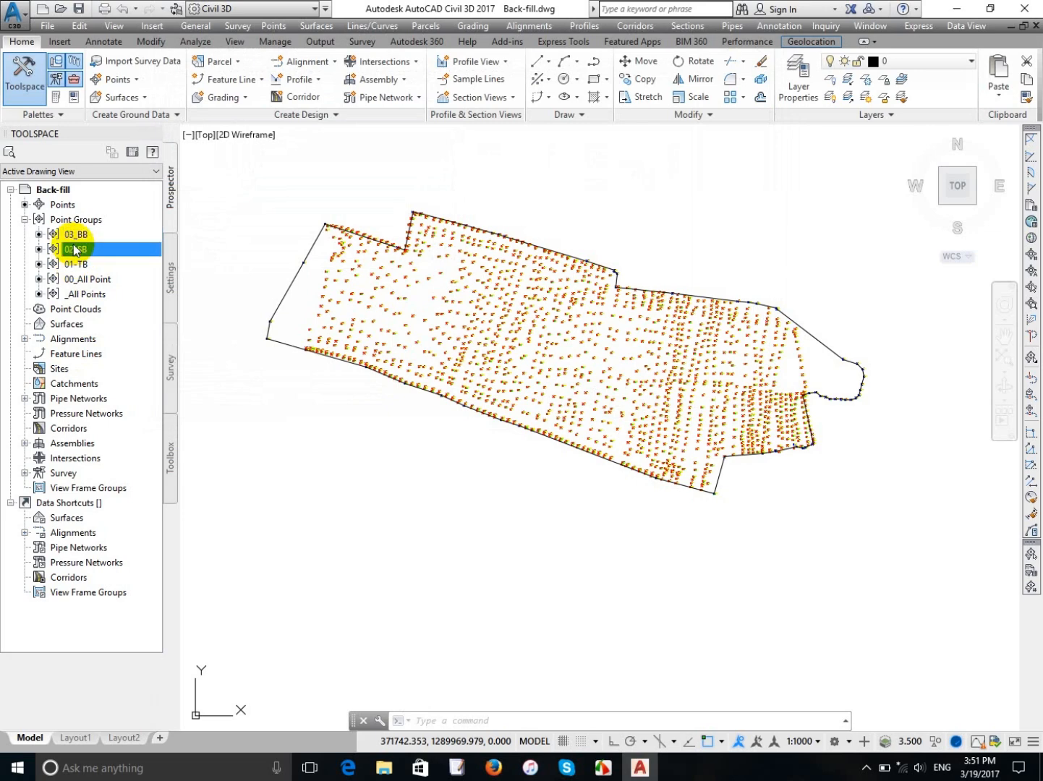
left_click(123, 251)
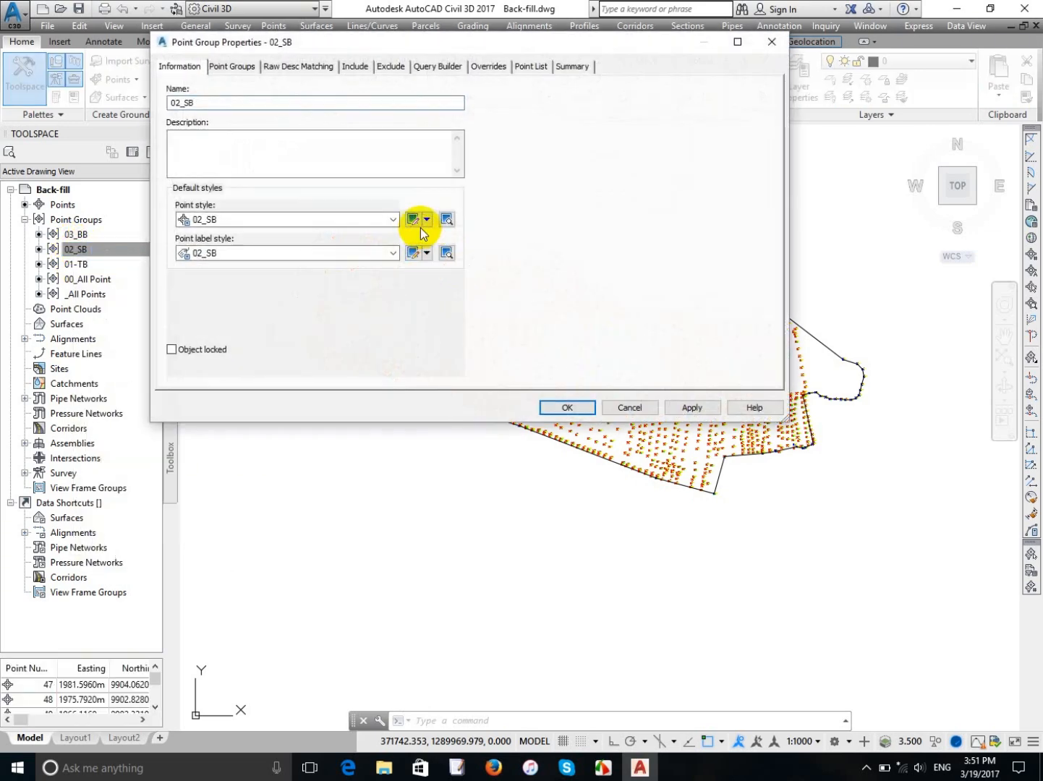
left_click(427, 219)
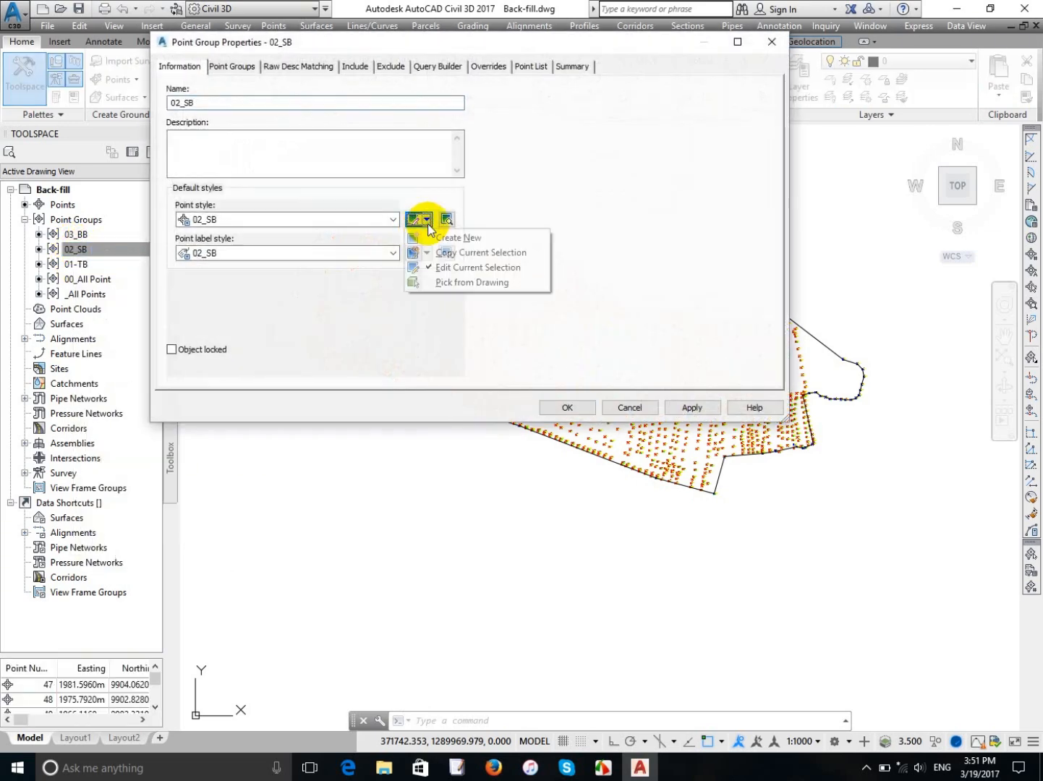
left_click(443, 267)
left_click(442, 163)
left_click(449, 175)
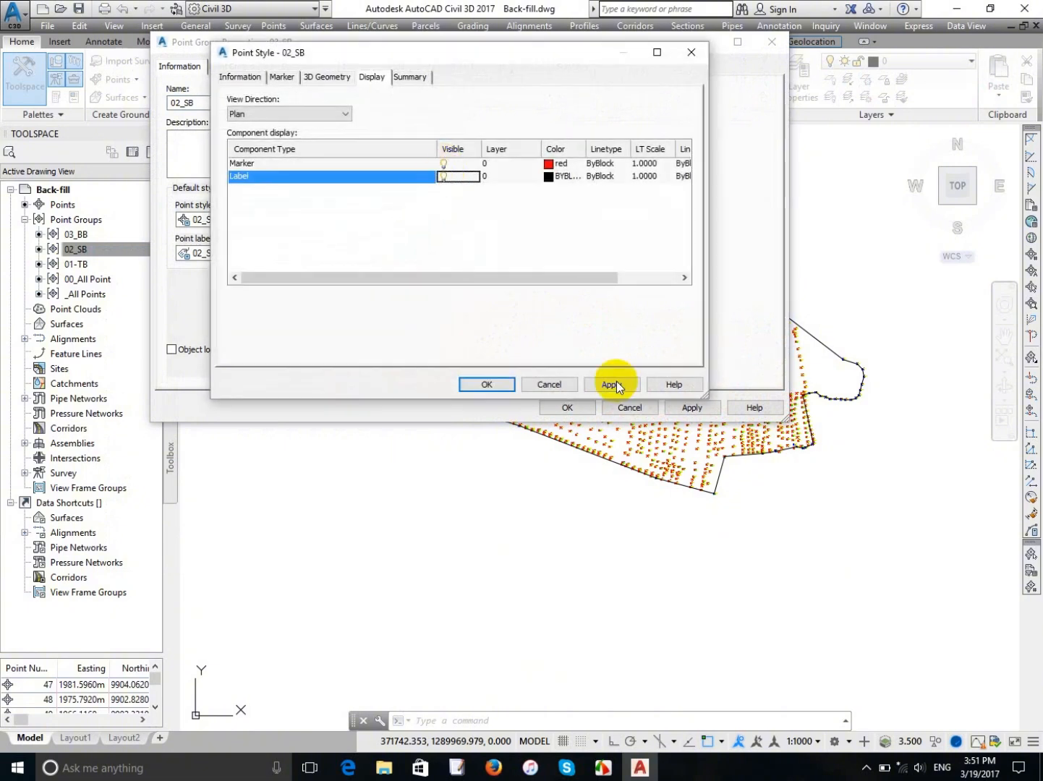
left_click(612, 384)
left_click(485, 384)
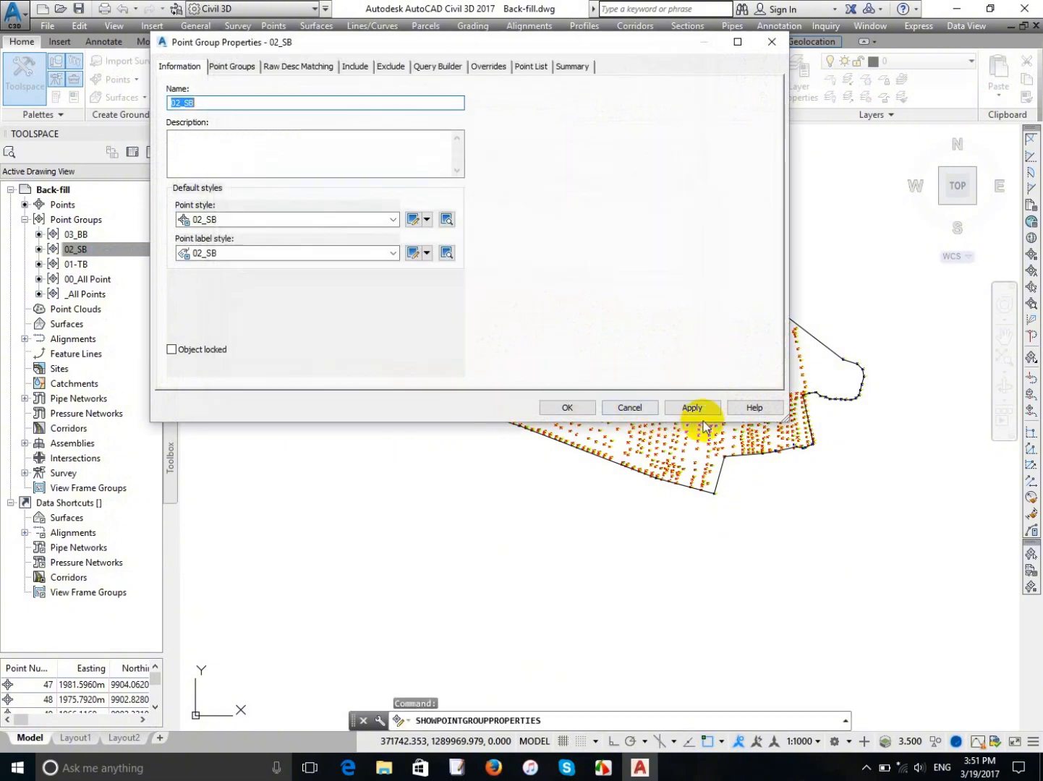
left_click(692, 408)
left_click(567, 407)
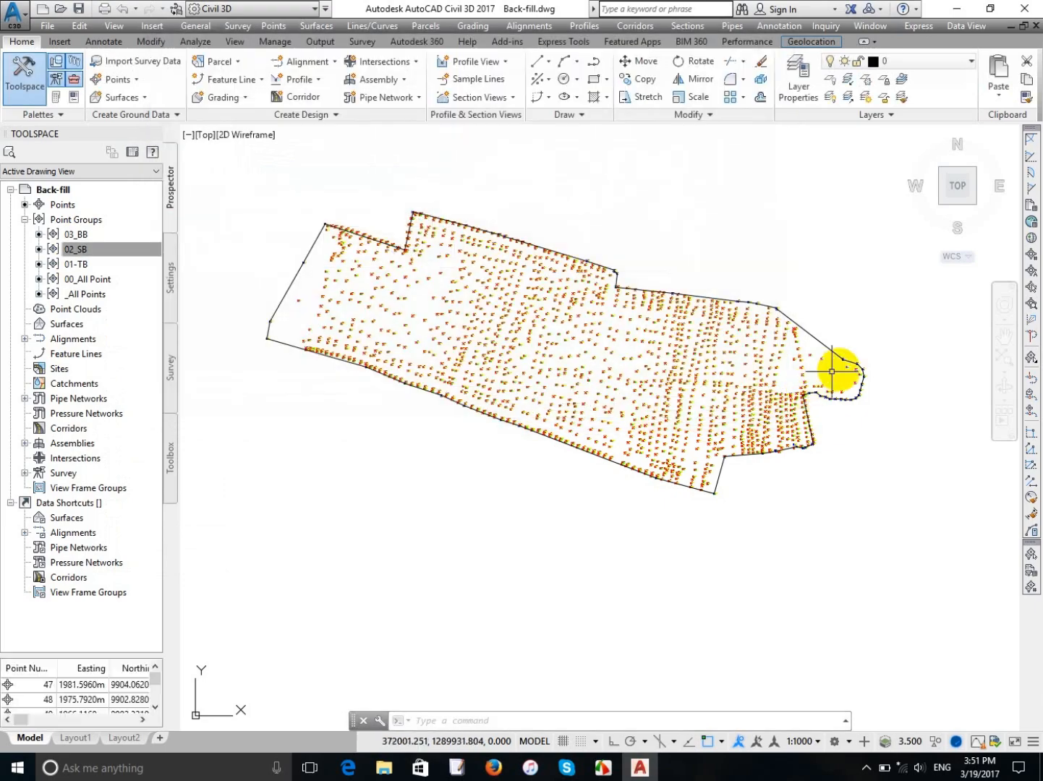
Examine the BB, SB and TB point markers, numbers and elevations inside and along the boundary.
scroll(835, 353, "up", 4)
scroll(835, 353, "up", 3)
middle_click_drag(773, 342, 571, 309)
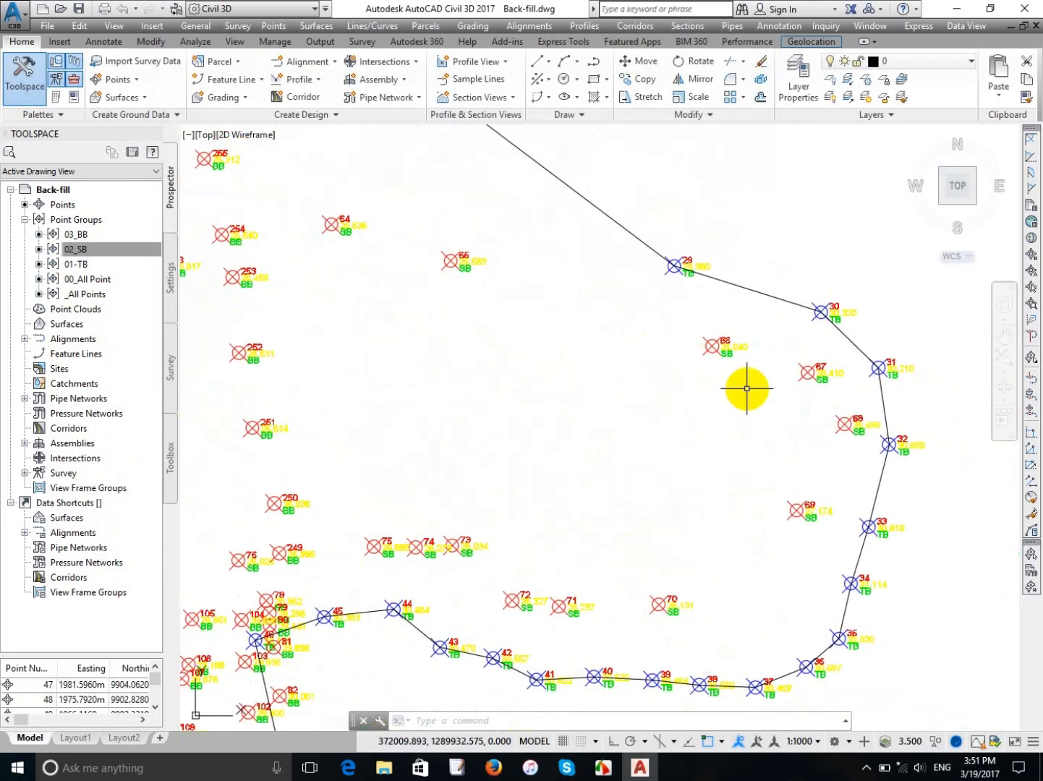
scroll(245, 353, "up", 2)
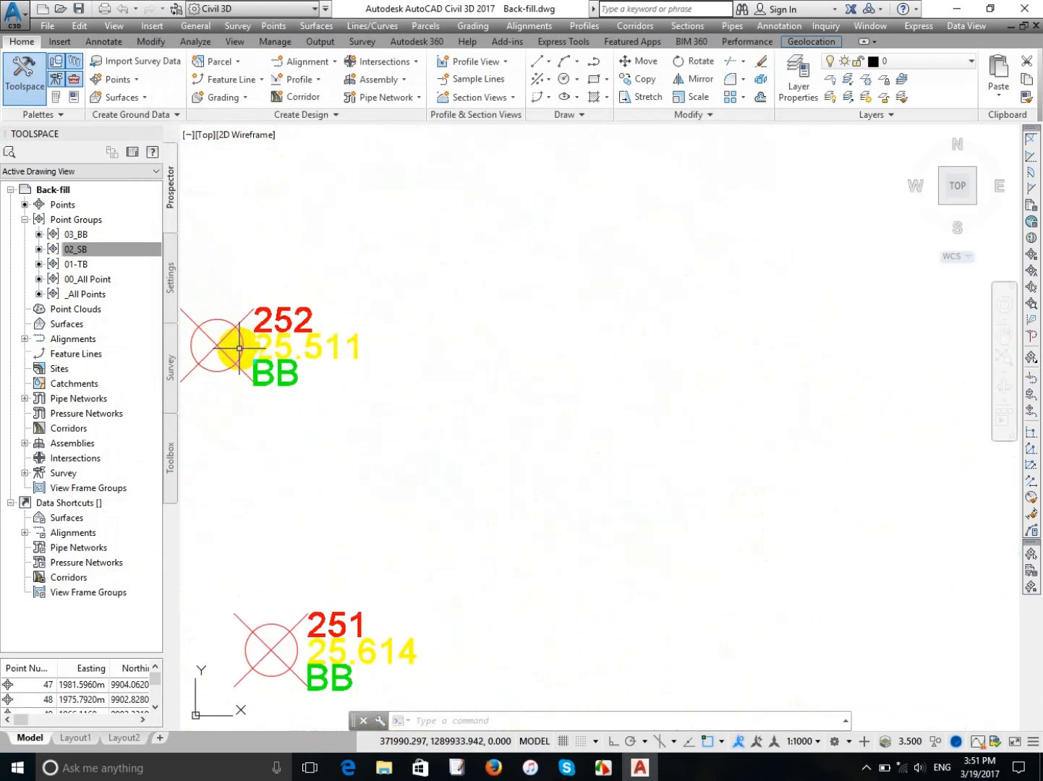
scroll(263, 441, "down", 3)
middle_click_drag(255, 435, 554, 427)
scroll(396, 399, "up", 5)
scroll(397, 398, "down", 7)
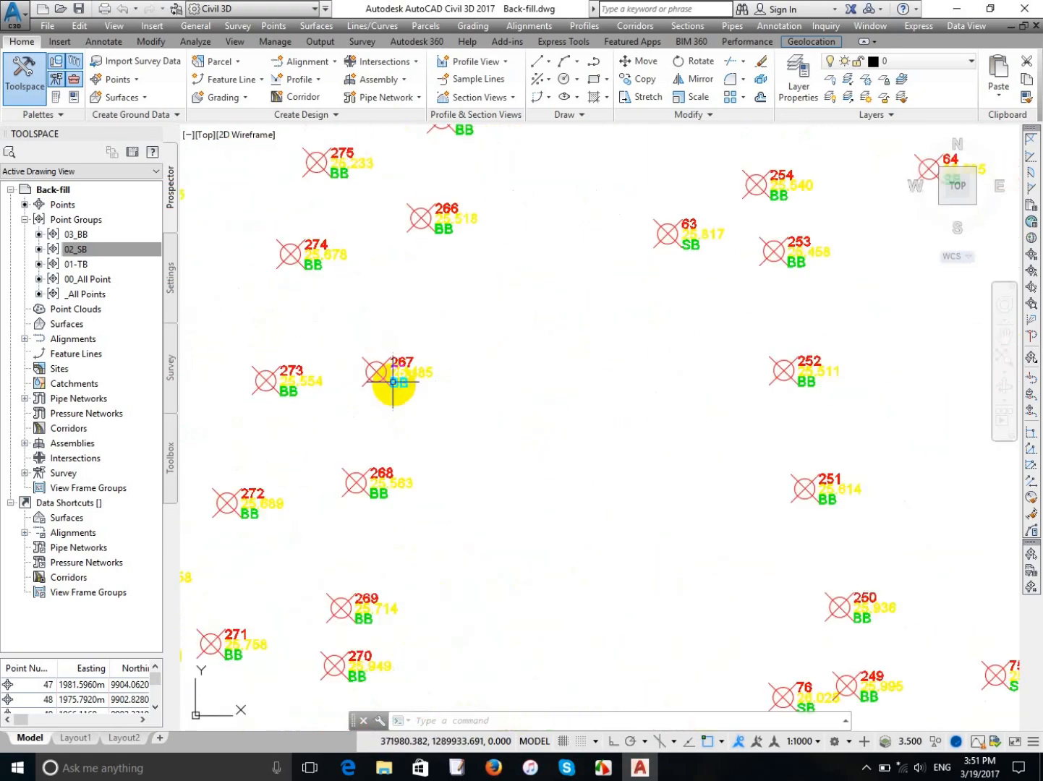
scroll(515, 413, "down", 6)
middle_click_drag(445, 494, 643, 378)
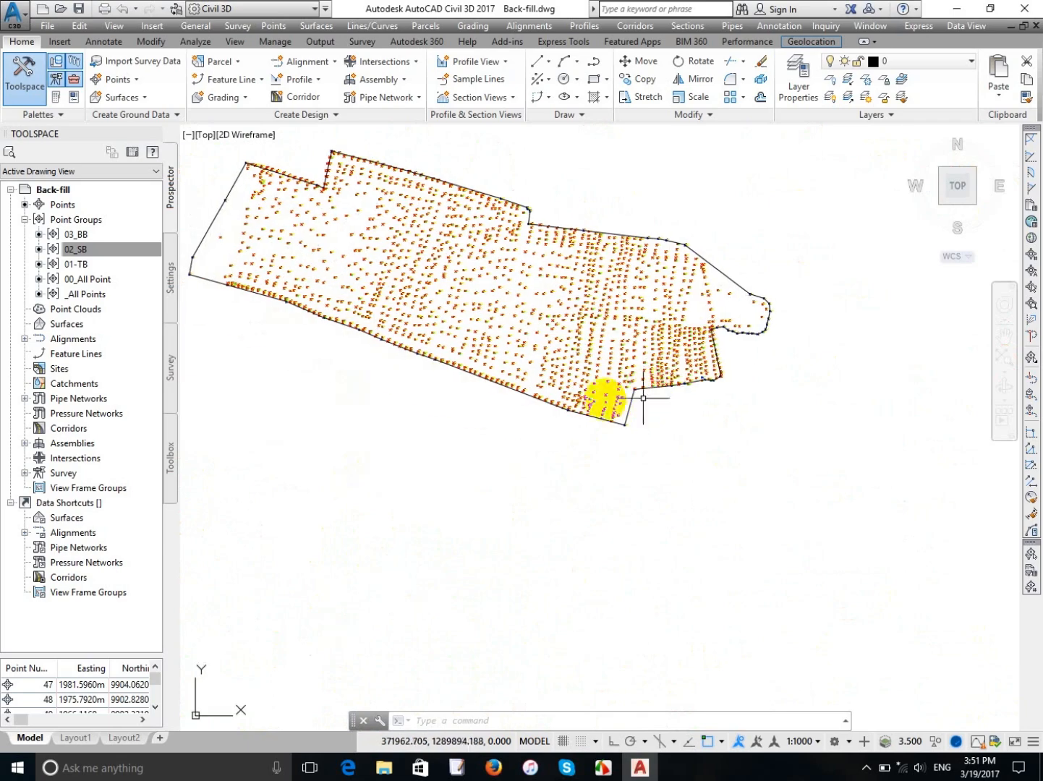
scroll(344, 181, "up", 5)
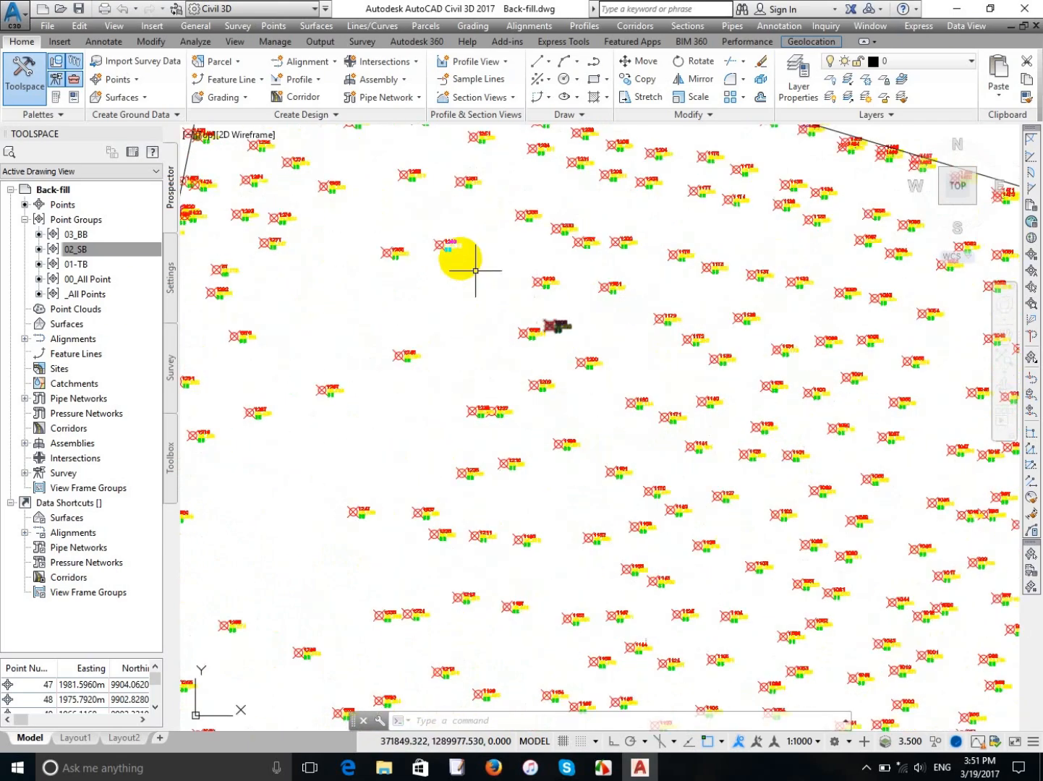
scroll(430, 232, "up", 3)
scroll(407, 228, "down", 3)
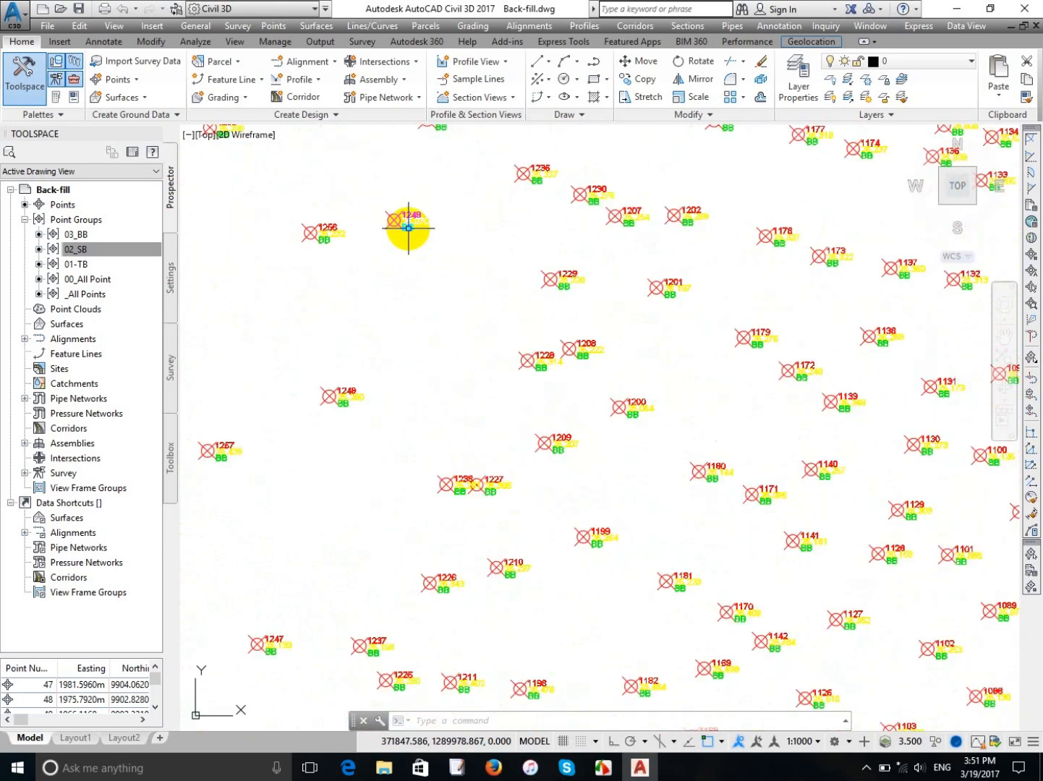
scroll(407, 242, "down", 5)
scroll(407, 241, "up", 3)
scroll(384, 182, "up", 4)
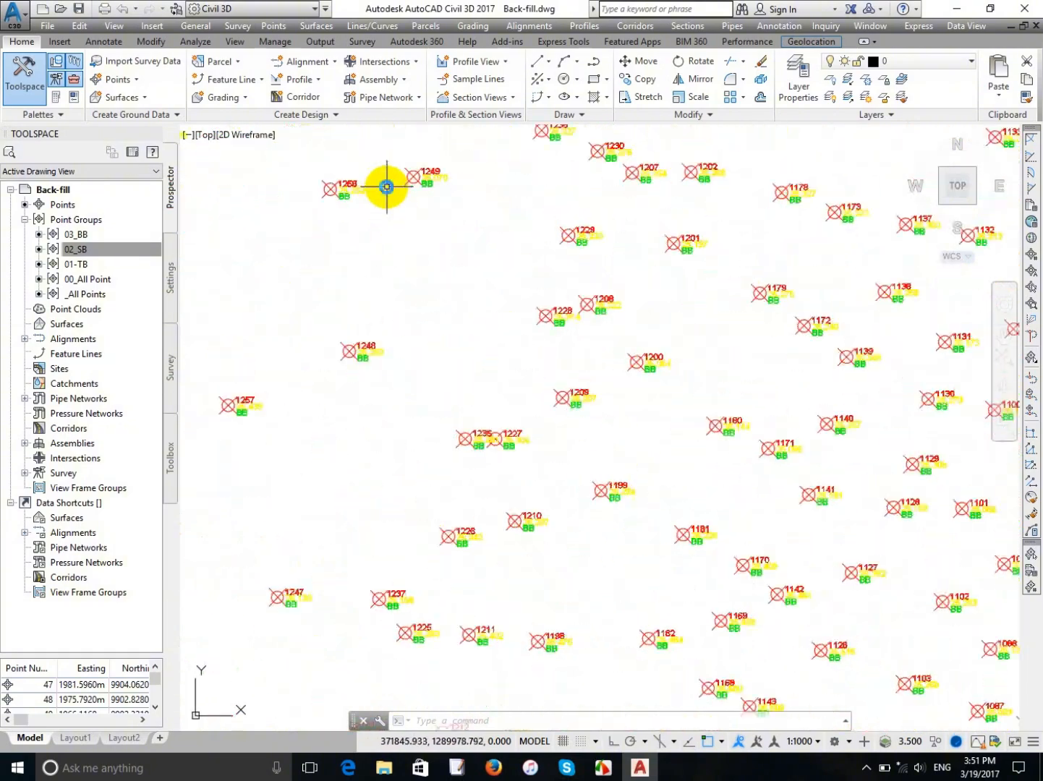
scroll(386, 205, "down", 8)
scroll(407, 298, "up", 5)
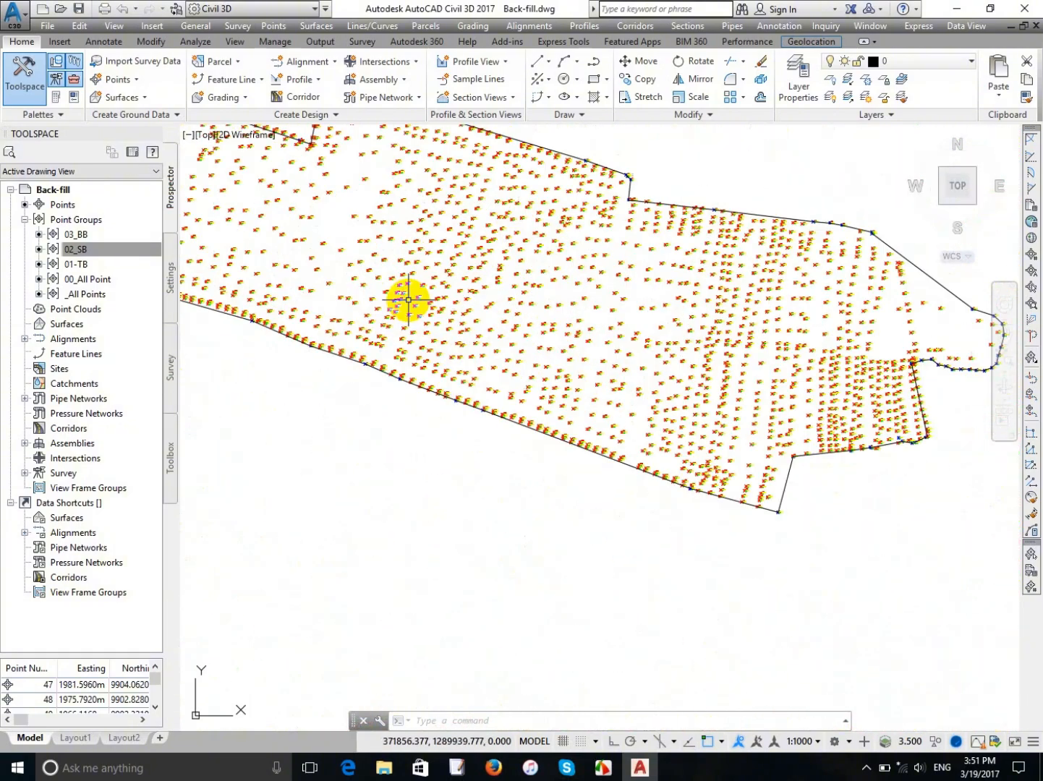
scroll(414, 363, "down", 1)
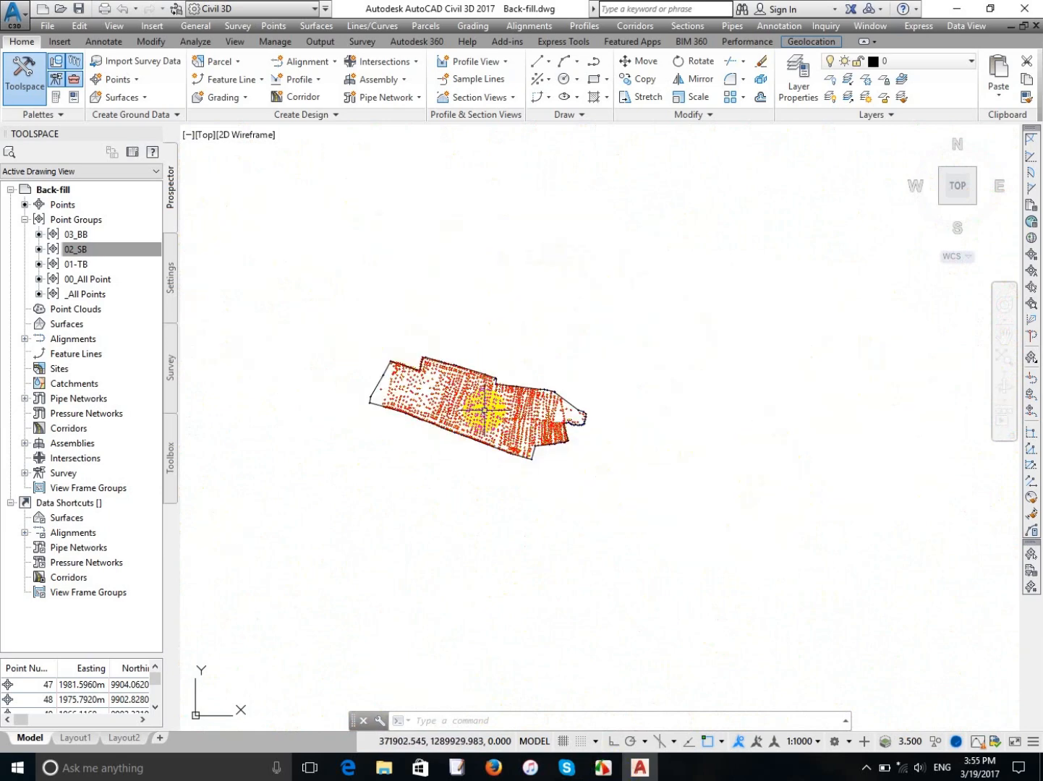
scroll(484, 409, "up", 6)
scroll(612, 297, "down", 4)
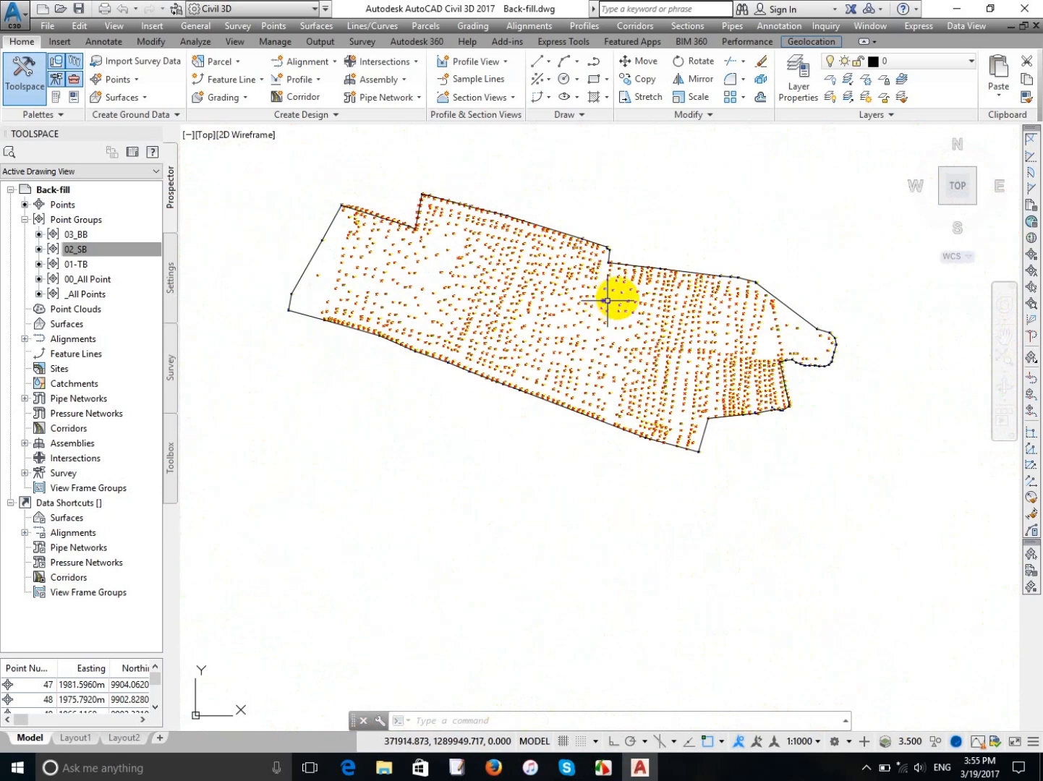
scroll(617, 298, "up", 5)
scroll(631, 264, "down", 3)
scroll(410, 279, "down", 5)
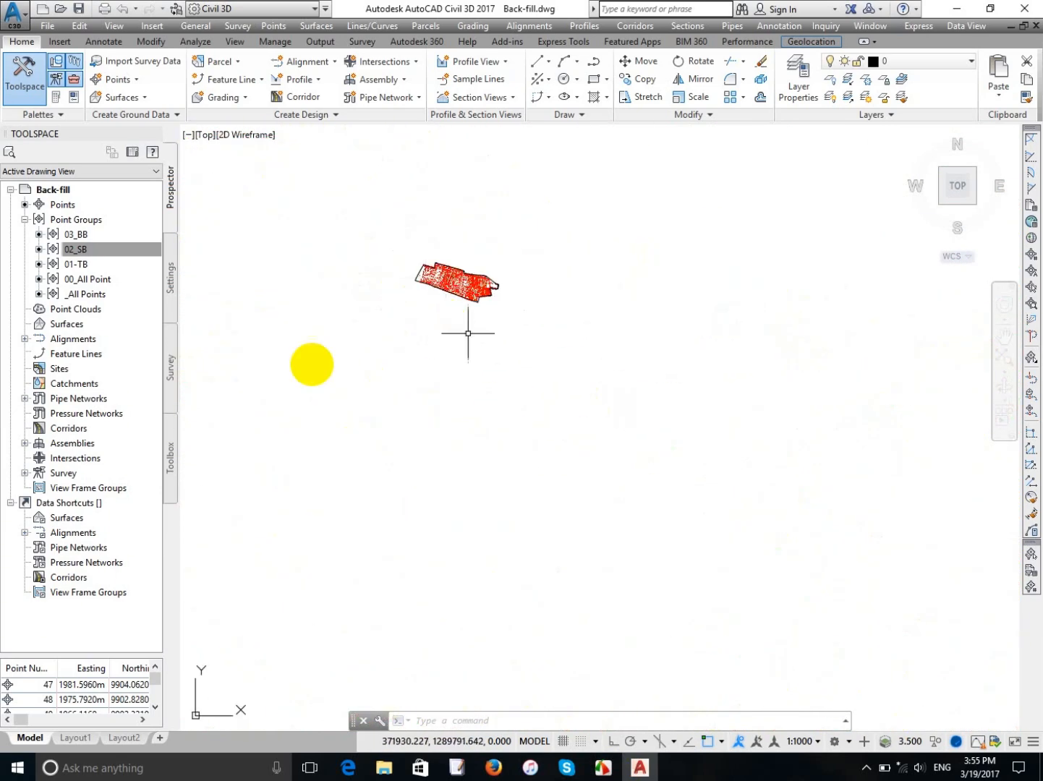
Start creating a new surface in the Back-fill drawing with the type TIN surface.
left_click(34, 258)
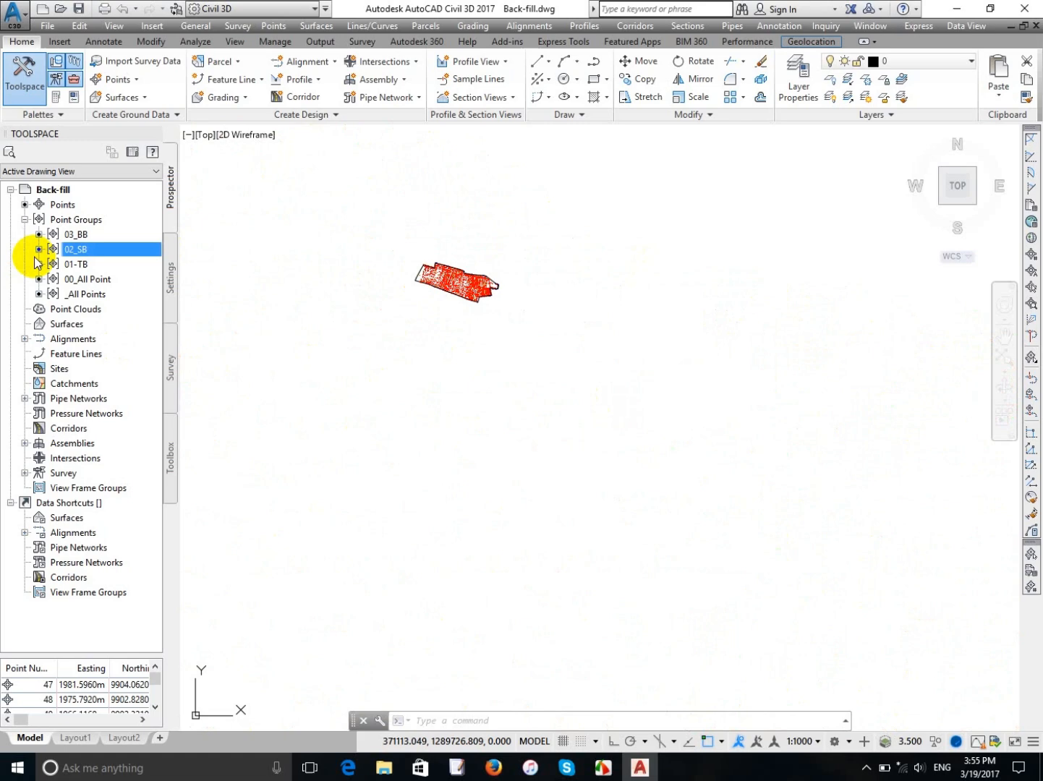
left_click(66, 323)
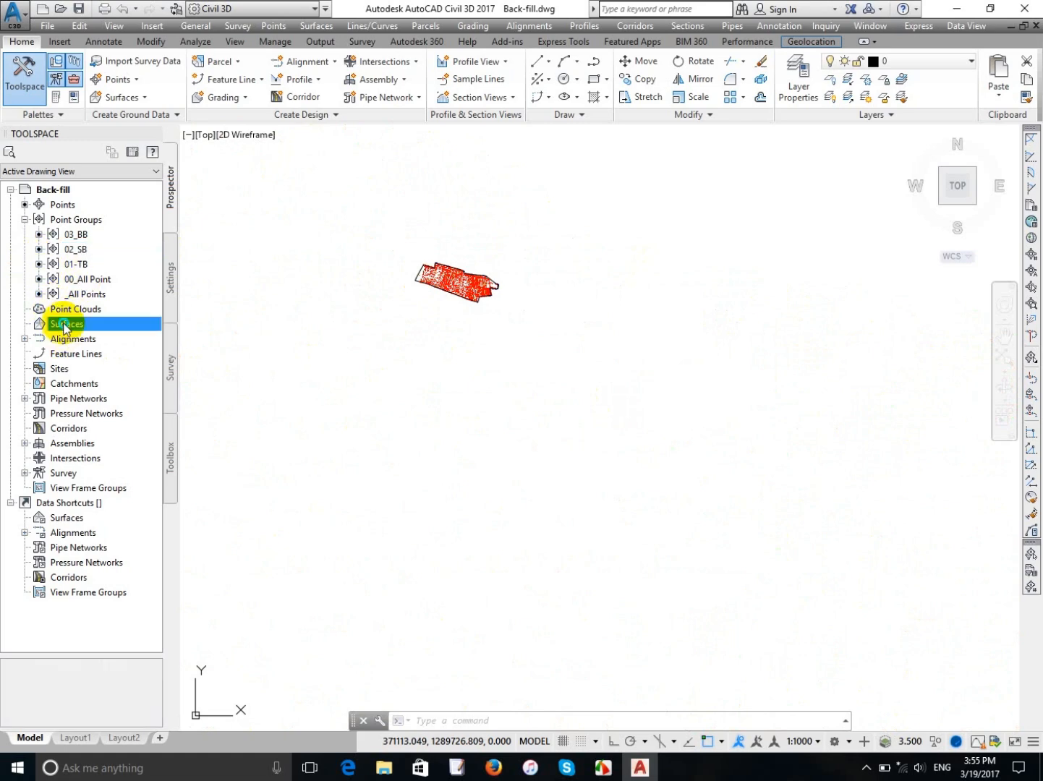
right_click(66, 325)
left_click(166, 331)
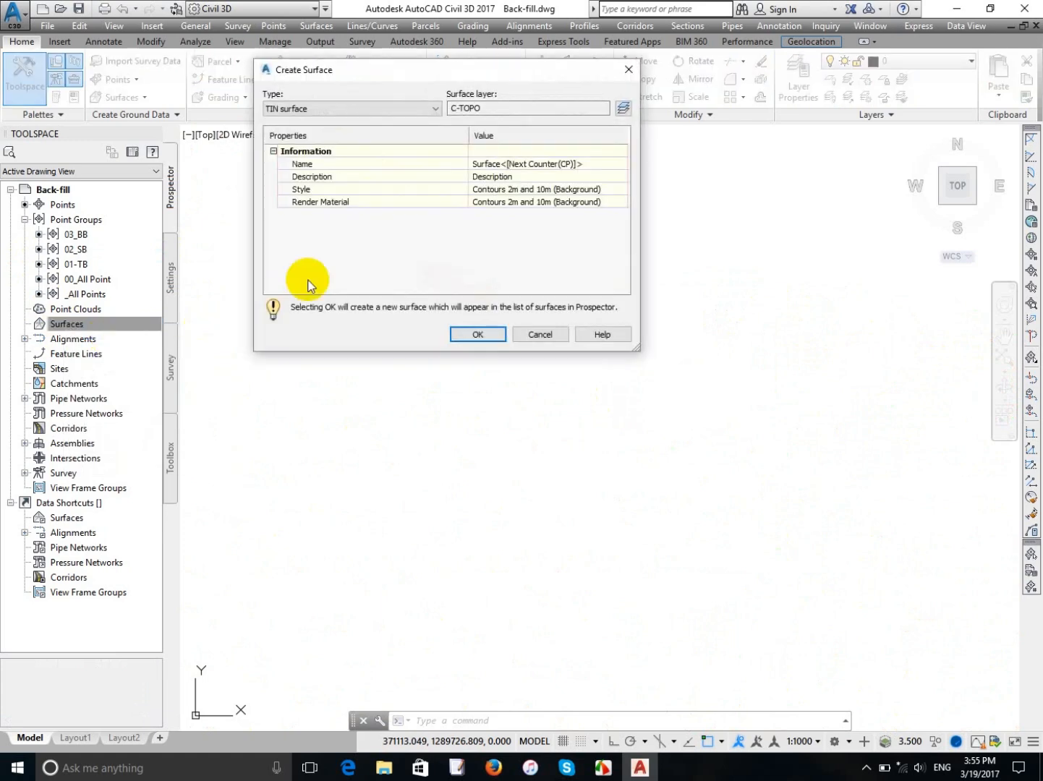
left_click(286, 107)
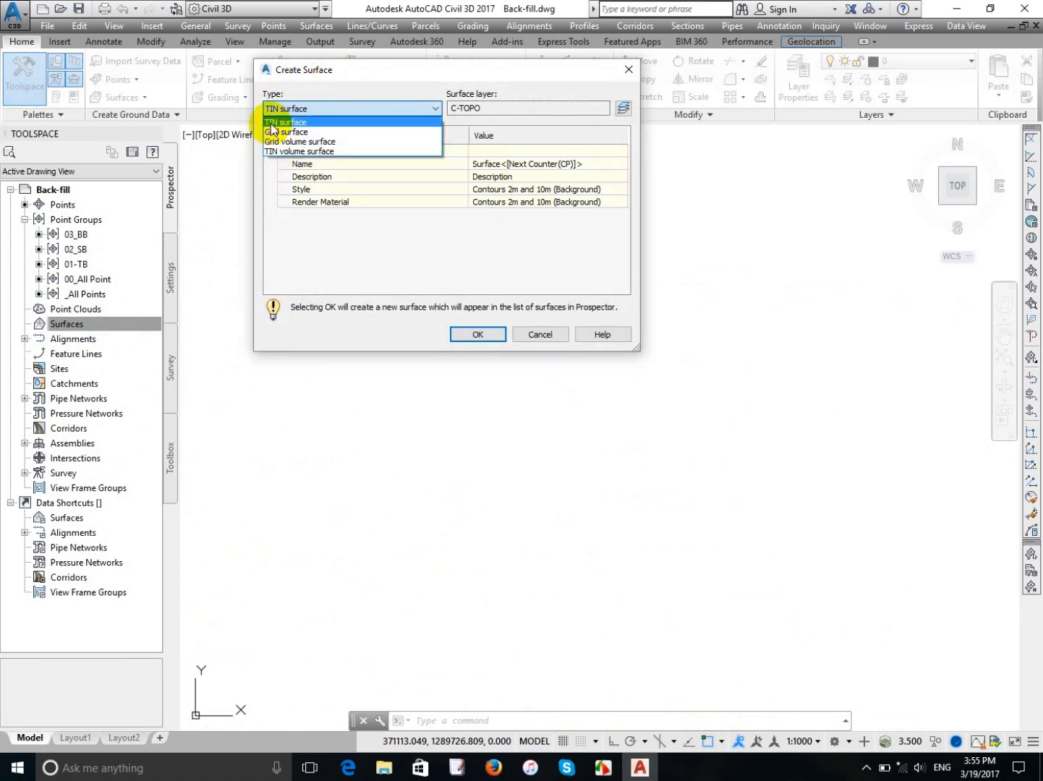
left_click(274, 122)
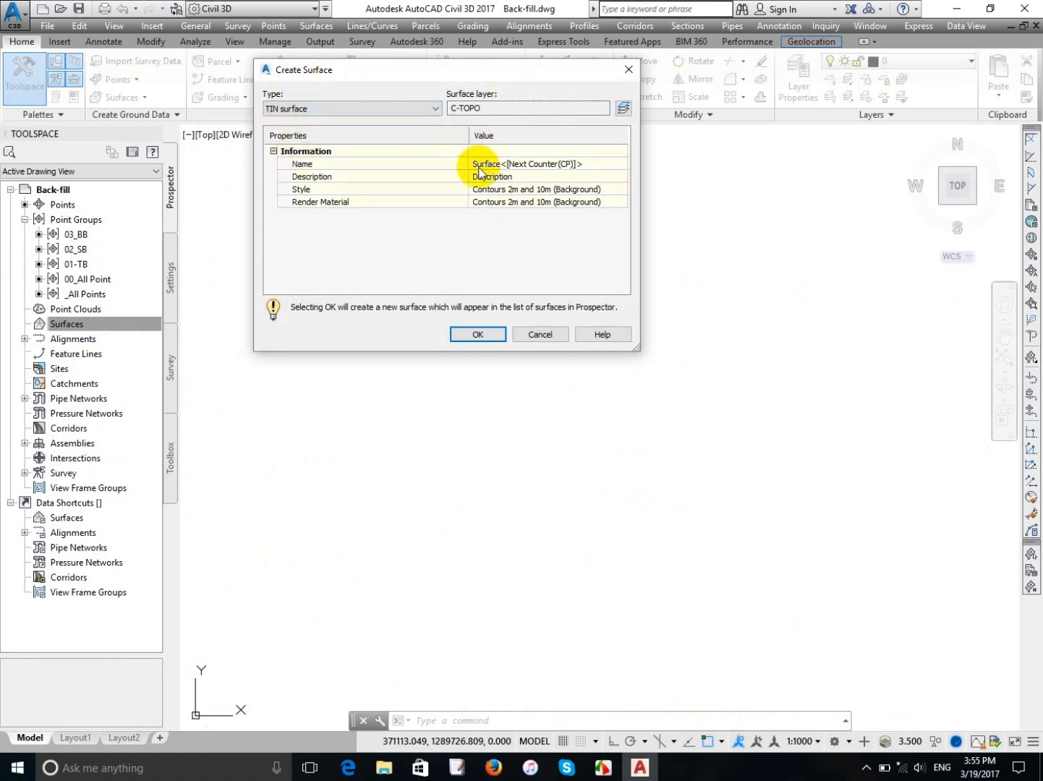
Name the new TIN surface Surface_lake.
left_click(502, 155)
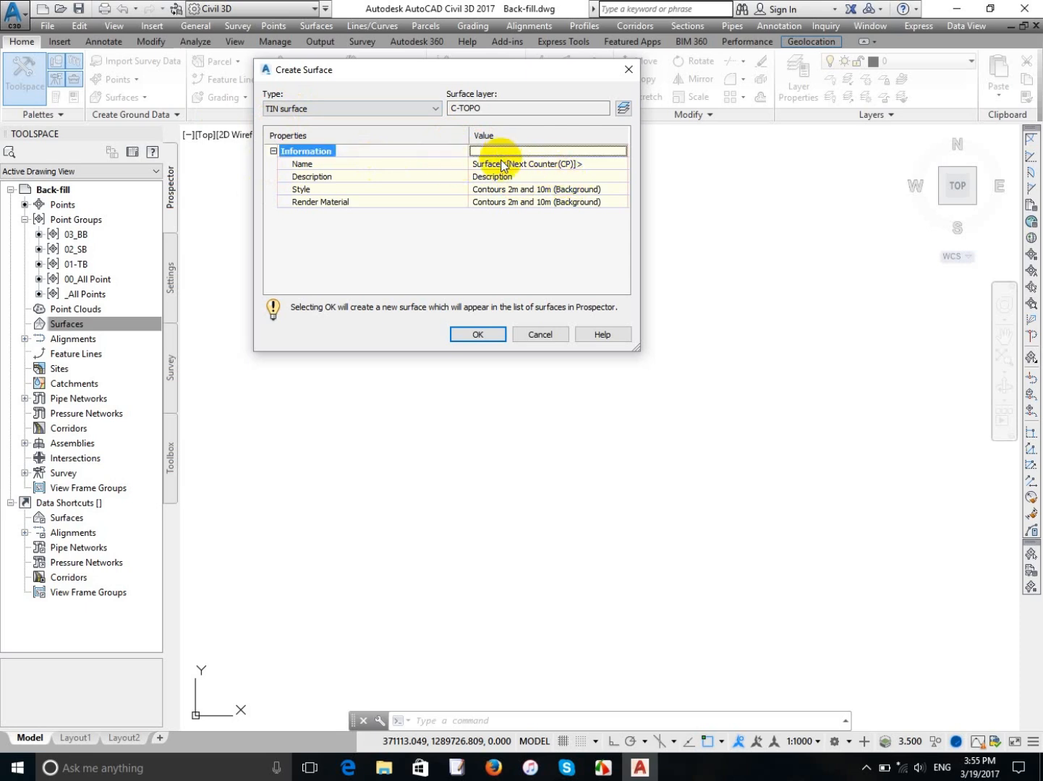
left_click(501, 162)
left_click_drag(499, 164, 620, 178)
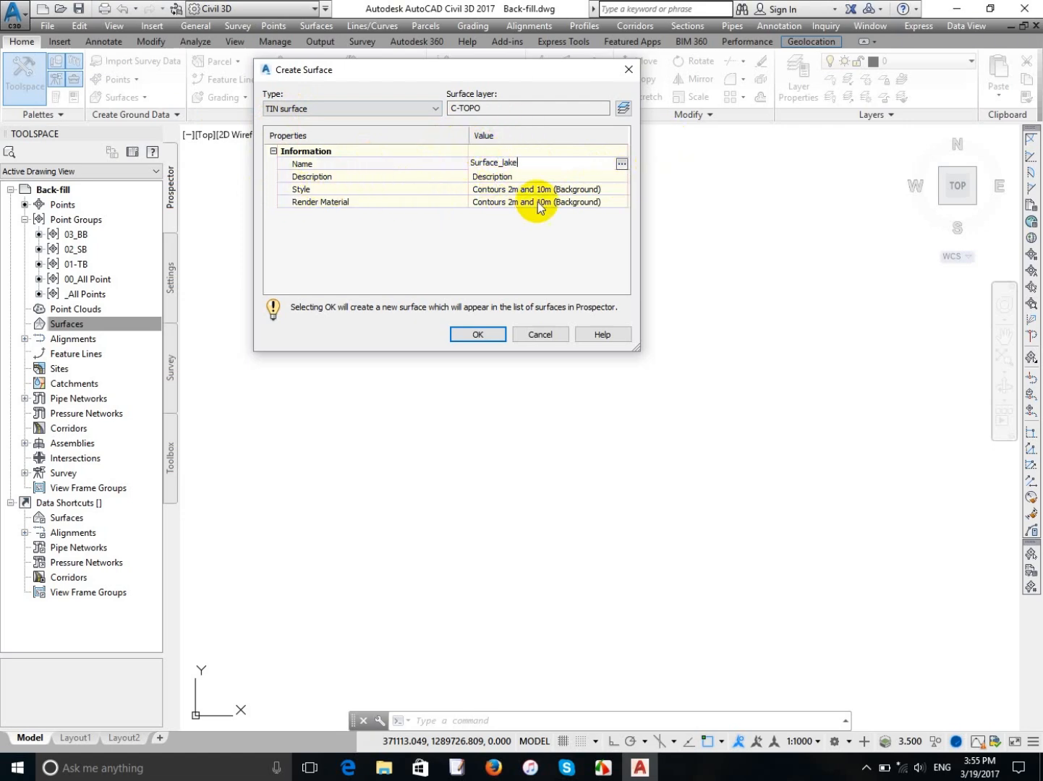
key("Return")
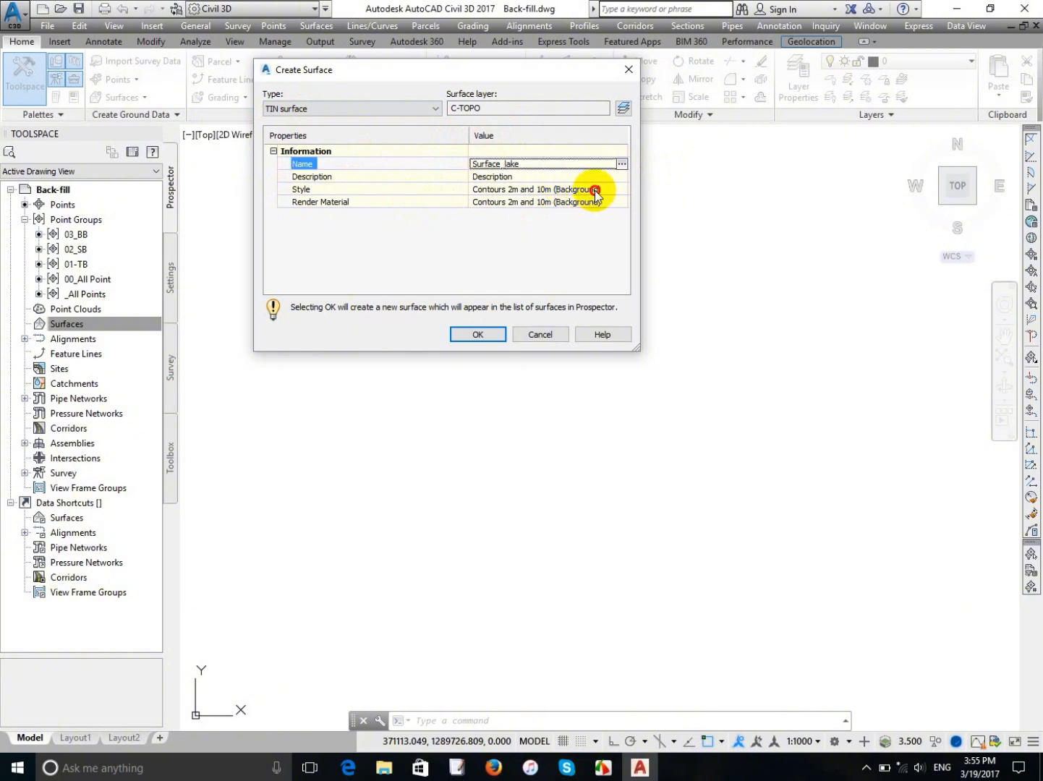
Create a copy of the surface style Contours 2m and 10m (Background) for the new surface.
left_click(595, 192)
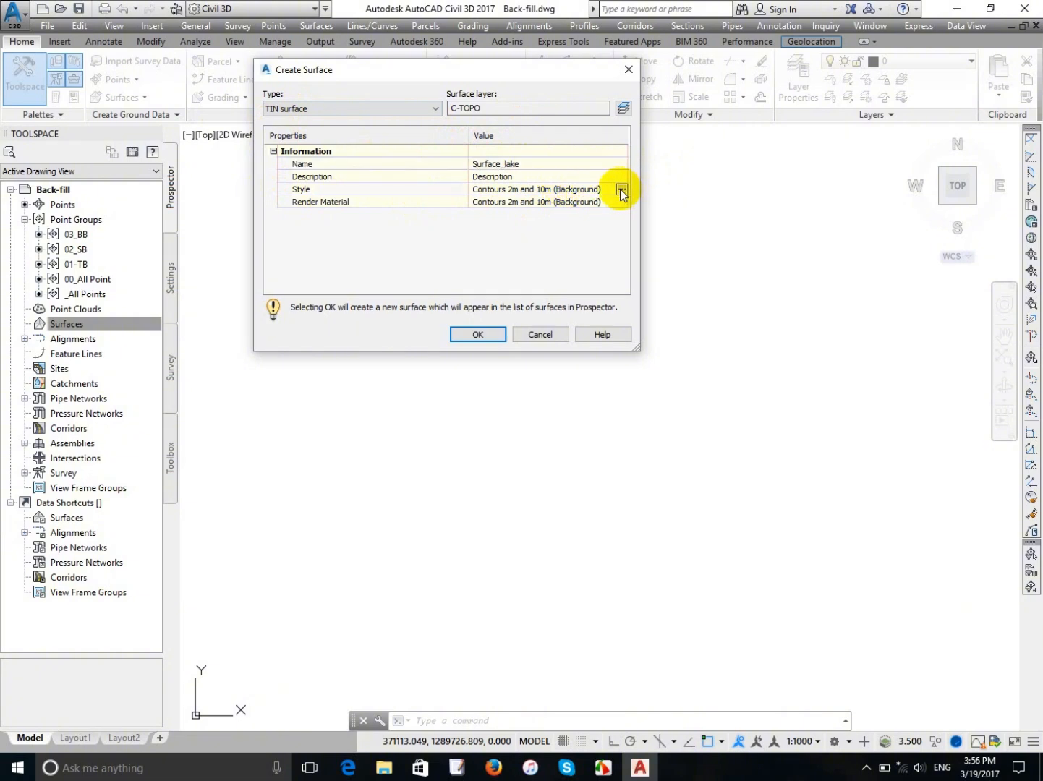
left_click(621, 190)
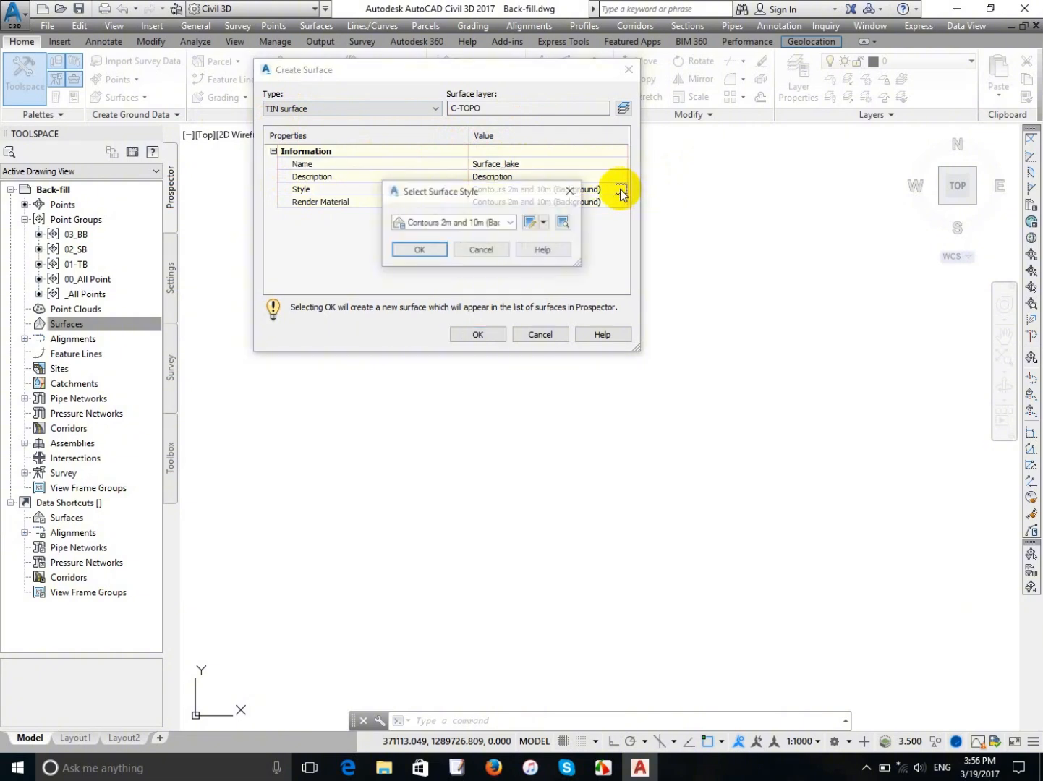
left_click(546, 223)
left_click(553, 255)
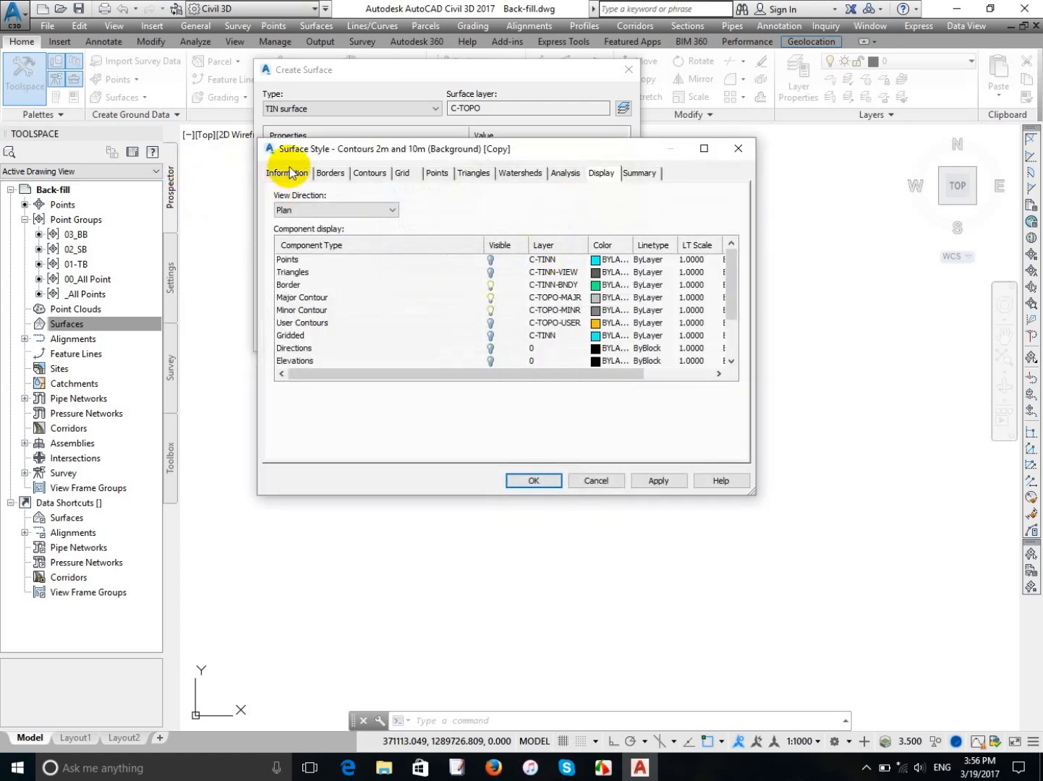
Rename the copied surface style as Contours_Lake.
left_click(290, 172)
left_click_drag(425, 210, 261, 201)
right_click(262, 200)
left_click(481, 206)
left_click_drag(482, 206, 326, 198)
key("BackSpace")
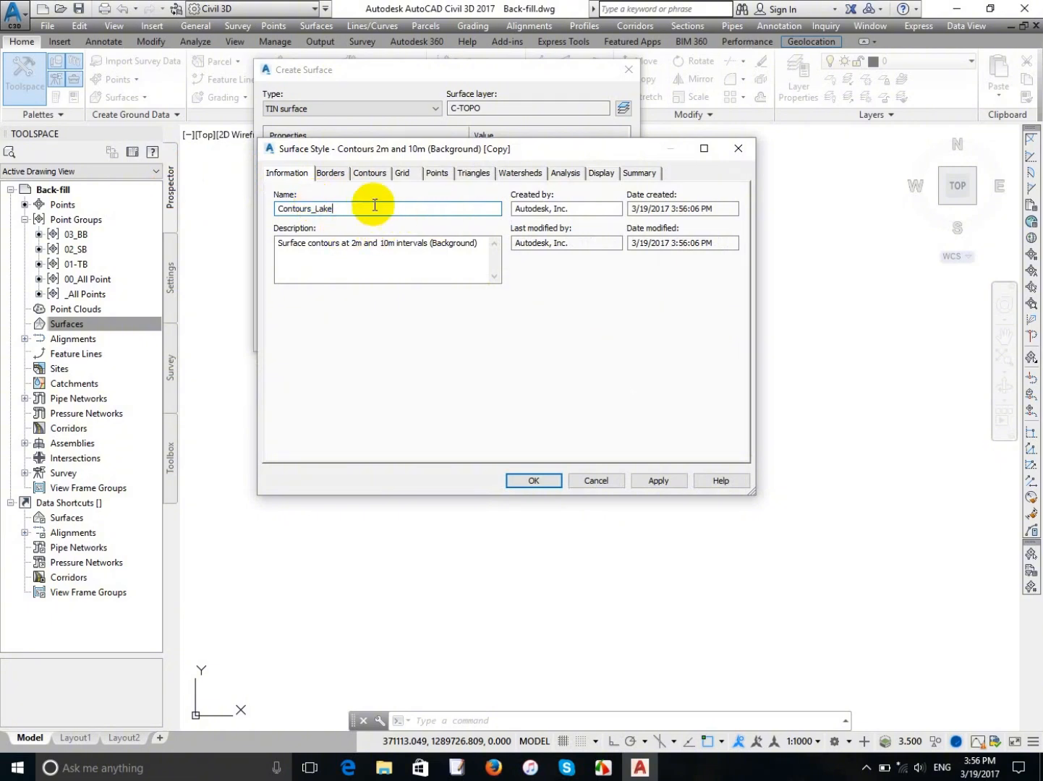
Set the contour intervals of the Contours_Lake style to 0.5 m minor and 2.5 m major.
left_click(370, 173)
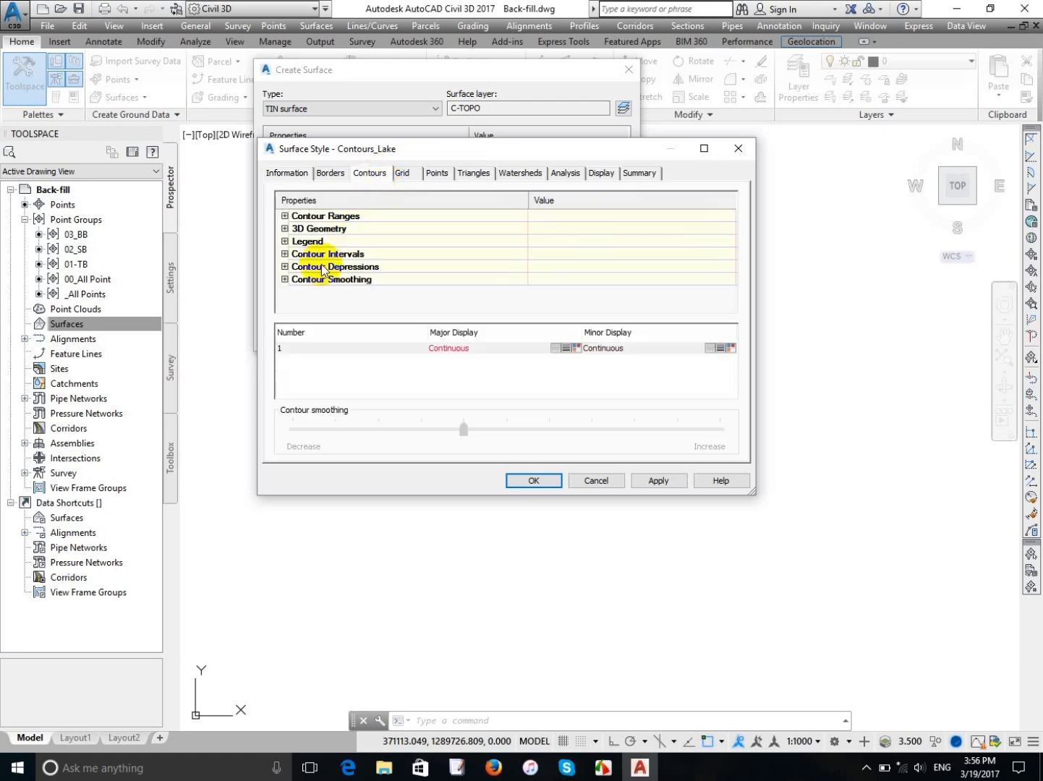
left_click(283, 253)
scroll(280, 271, "down", 1)
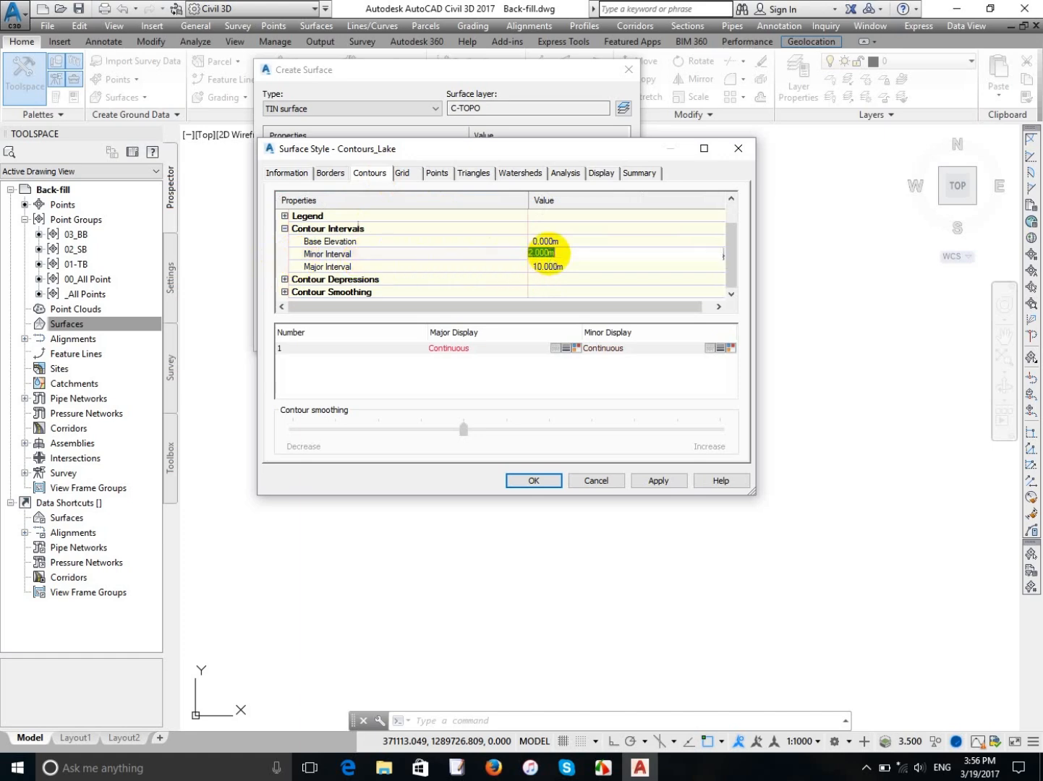
type("0")
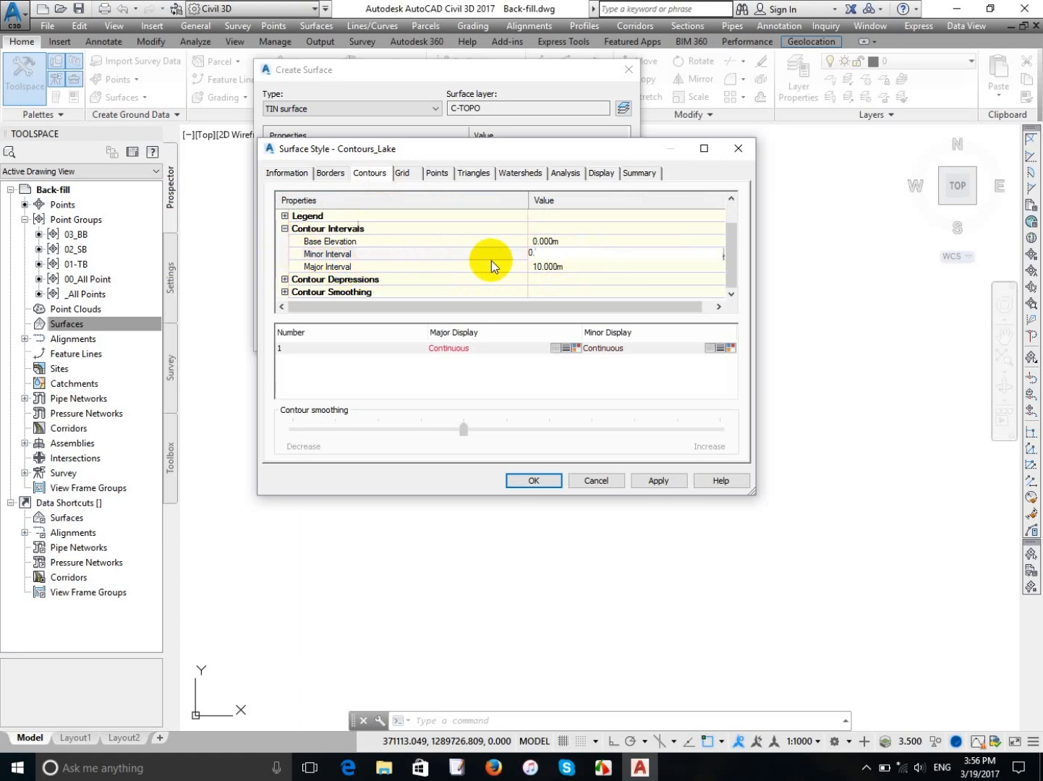
type(".5")
left_click(582, 270)
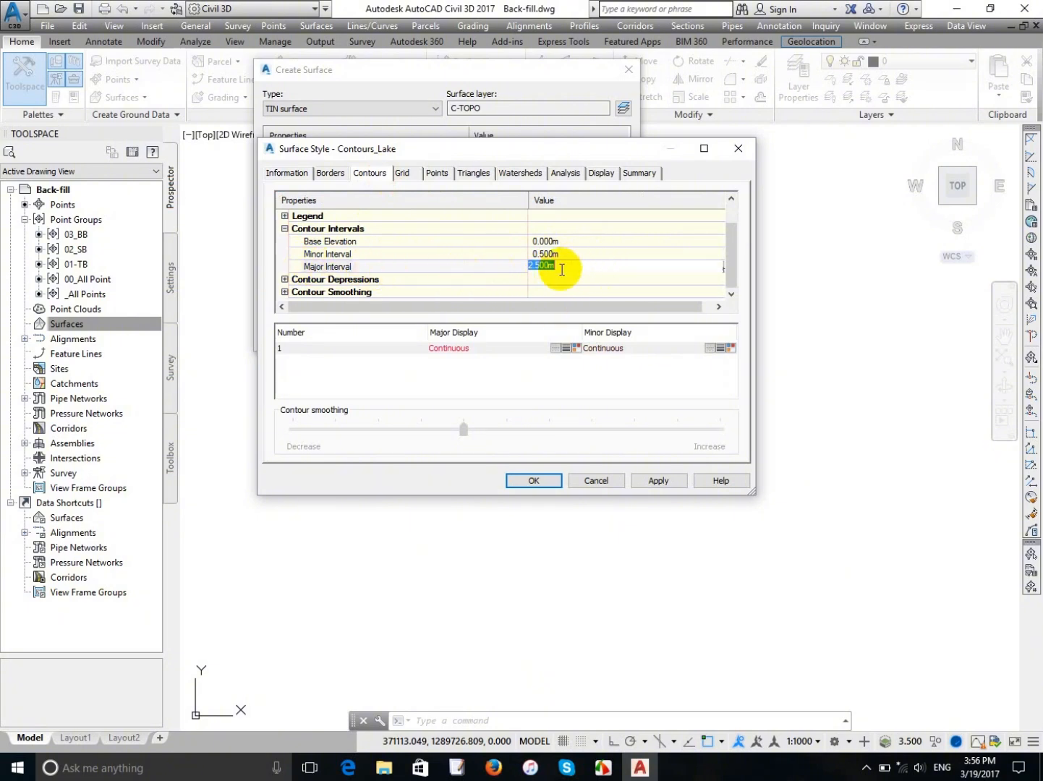
left_click(729, 273)
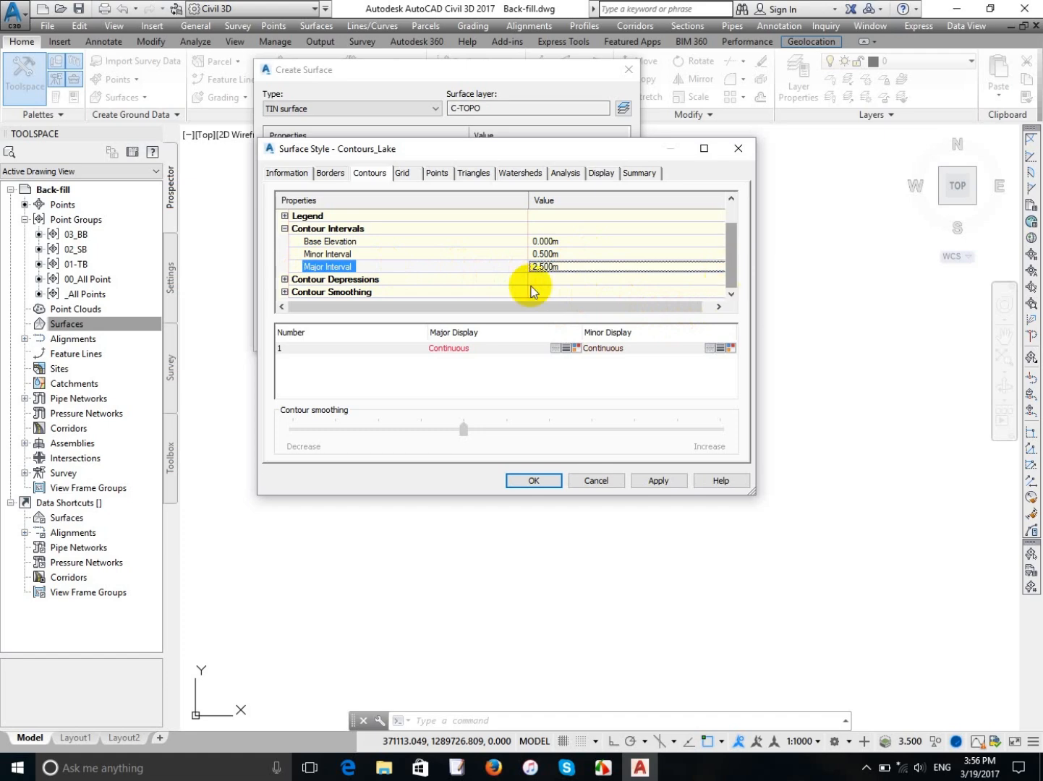
Enable contour smoothing by adding vertices in the Contours_Lake style and increase the smoothing to about 80 percent.
left_click(284, 293)
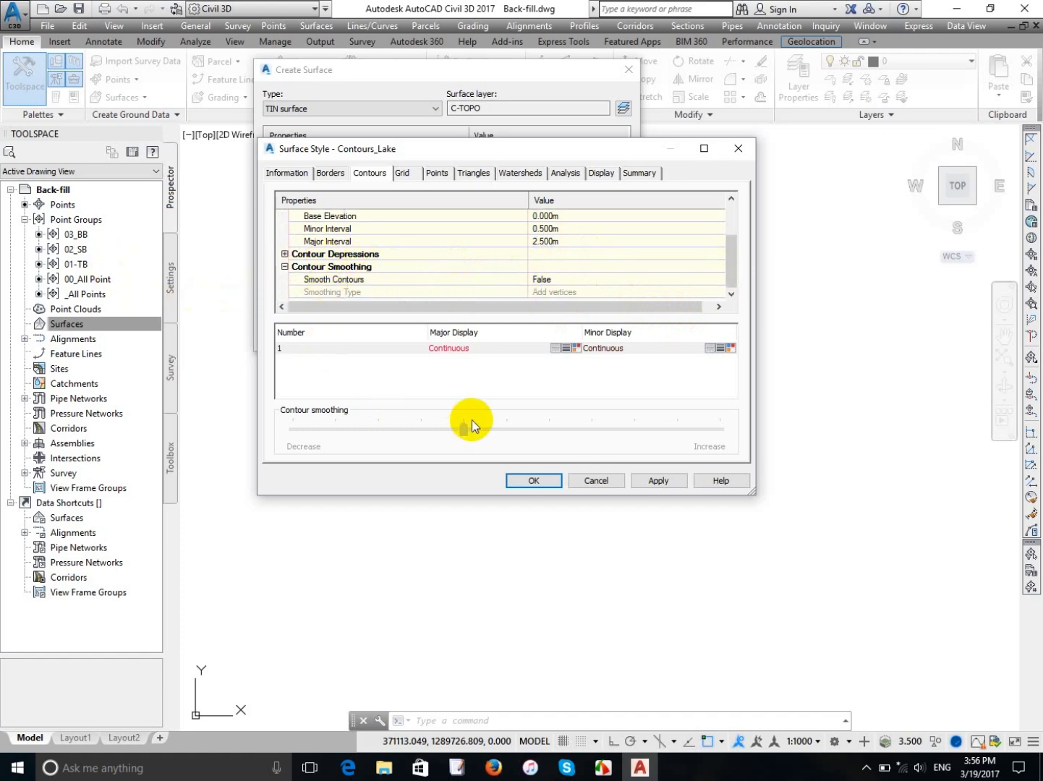
left_click(551, 279)
left_click(558, 283)
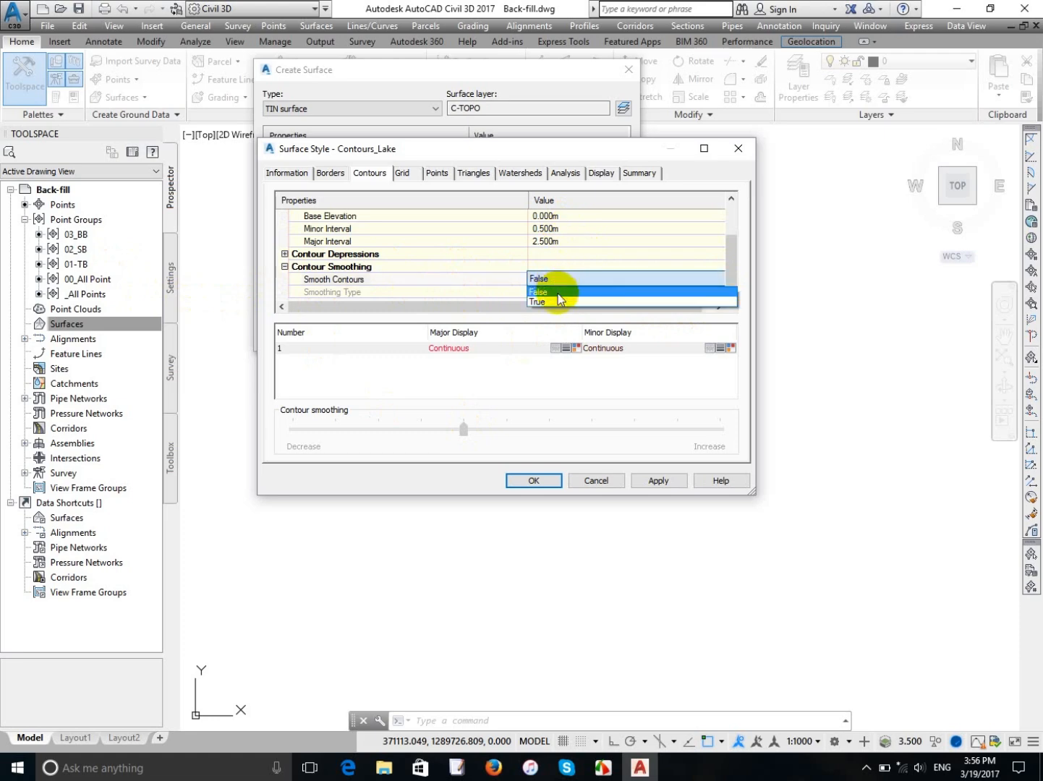
left_click(555, 302)
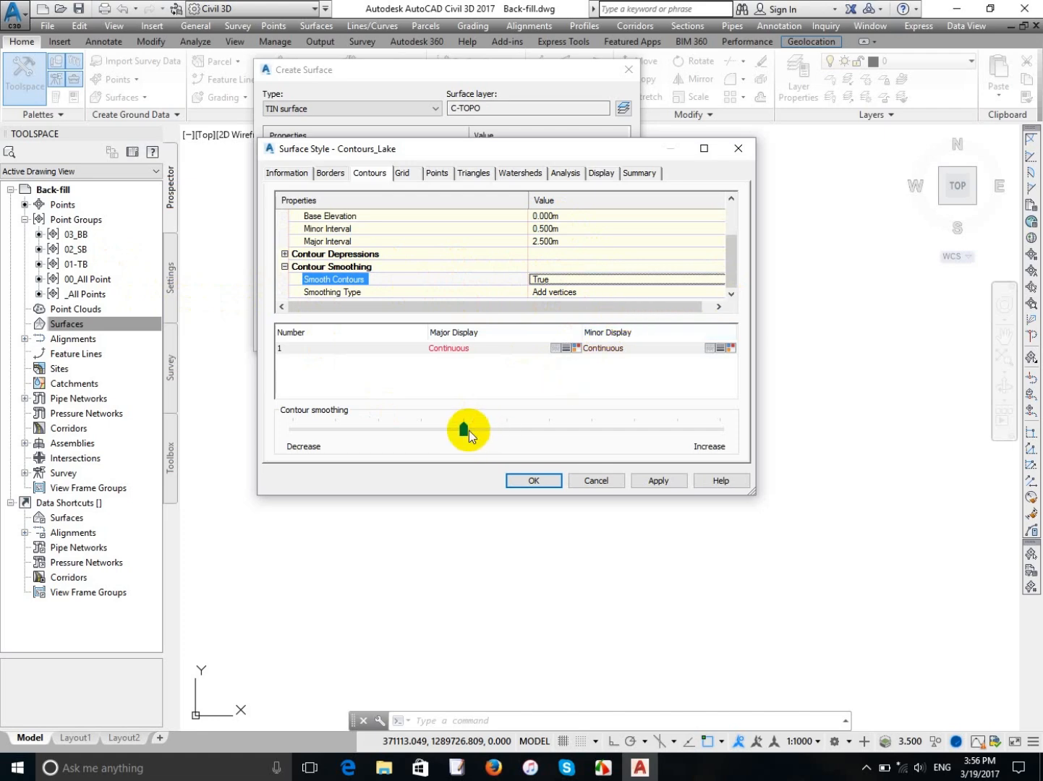
left_click_drag(464, 431, 634, 438)
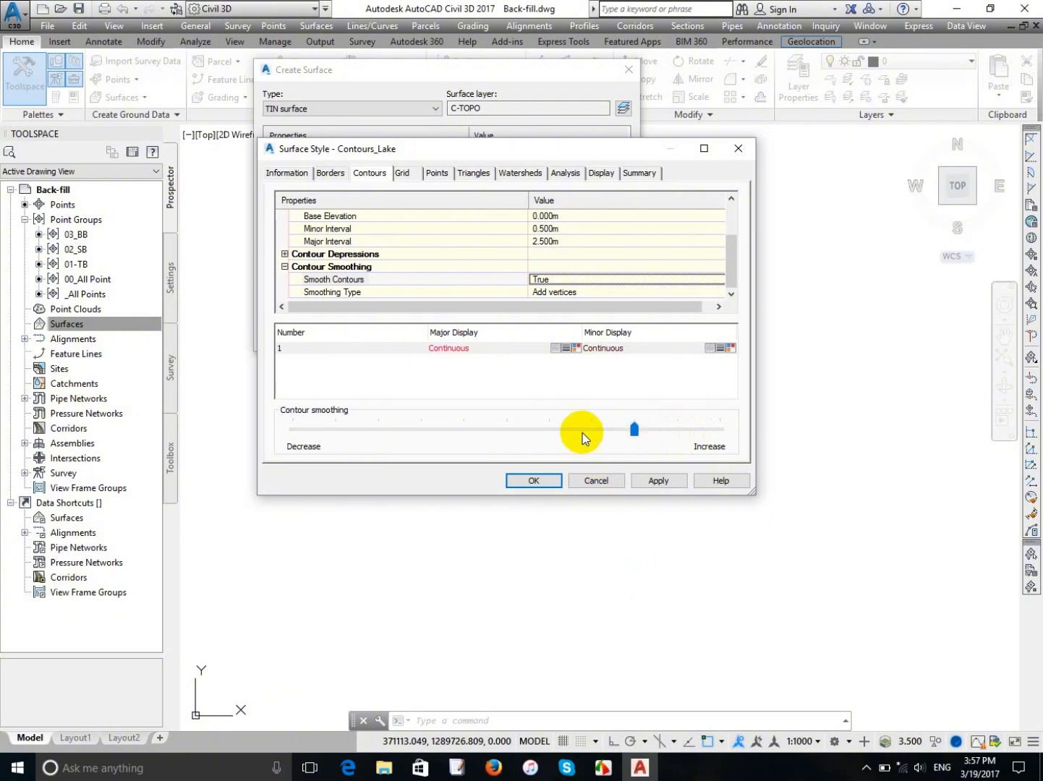
left_click(658, 482)
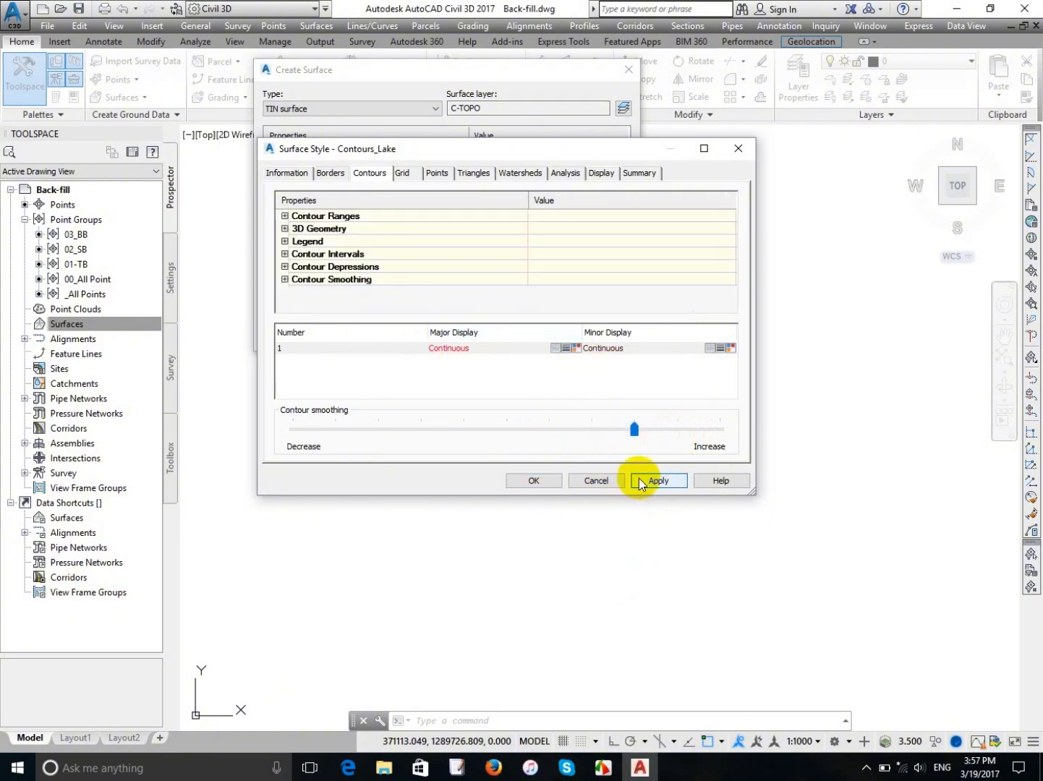
Assign the Contours_Lake style to Surface_lake and create the surface.
left_click(519, 480)
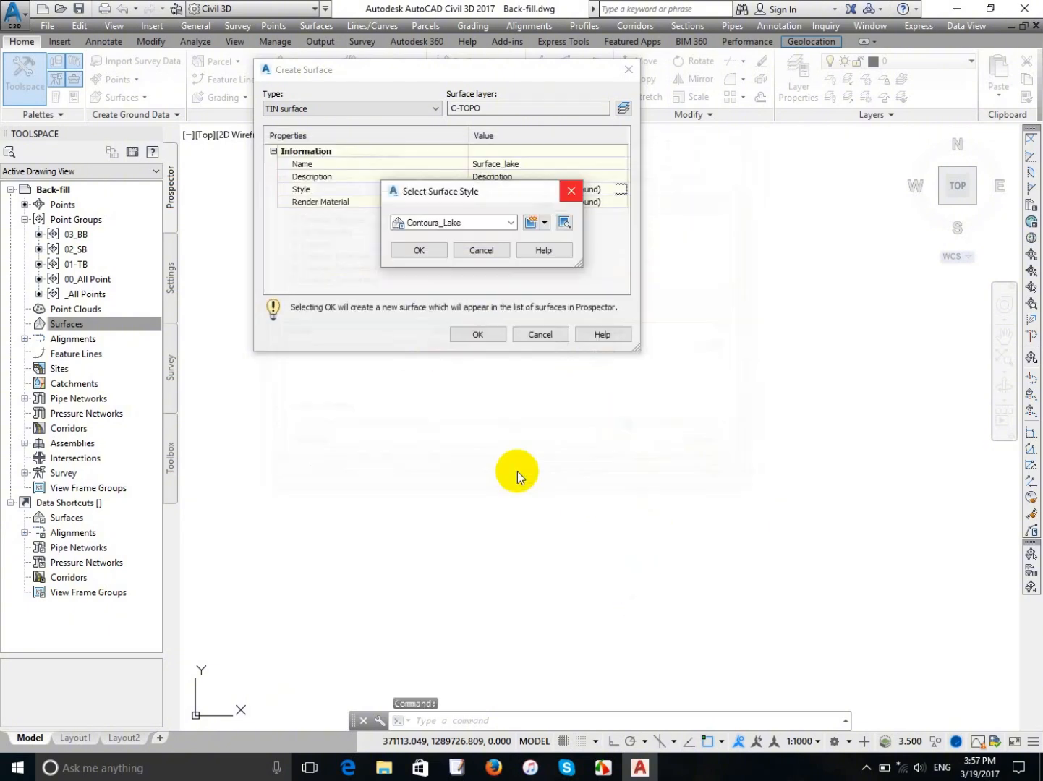
left_click(403, 251)
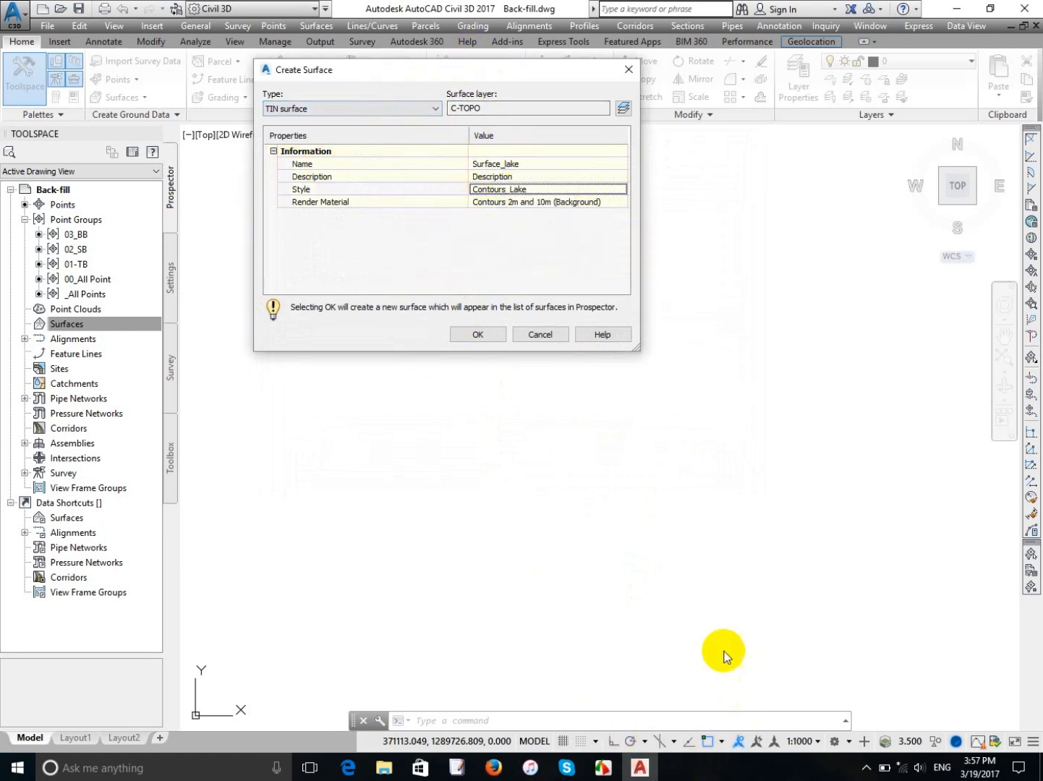
left_click(464, 332)
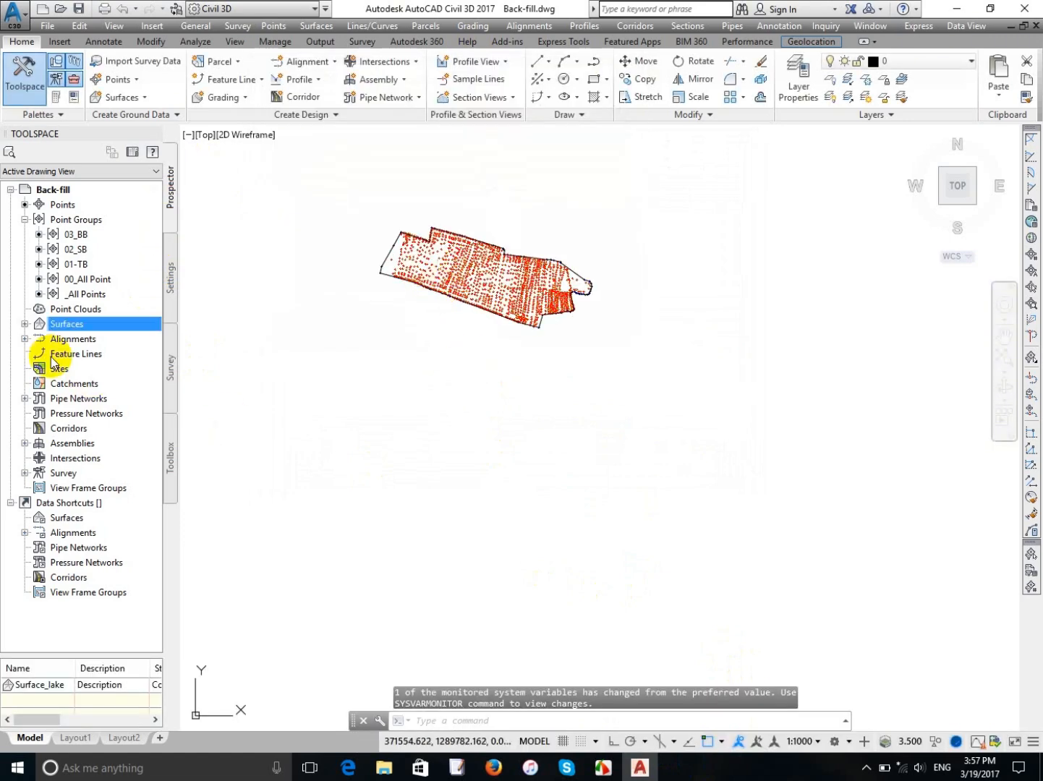
Examine the Surface_lake entry in the surfaces collection and the lake's survey points and outline in the drawing.
left_click(24, 324)
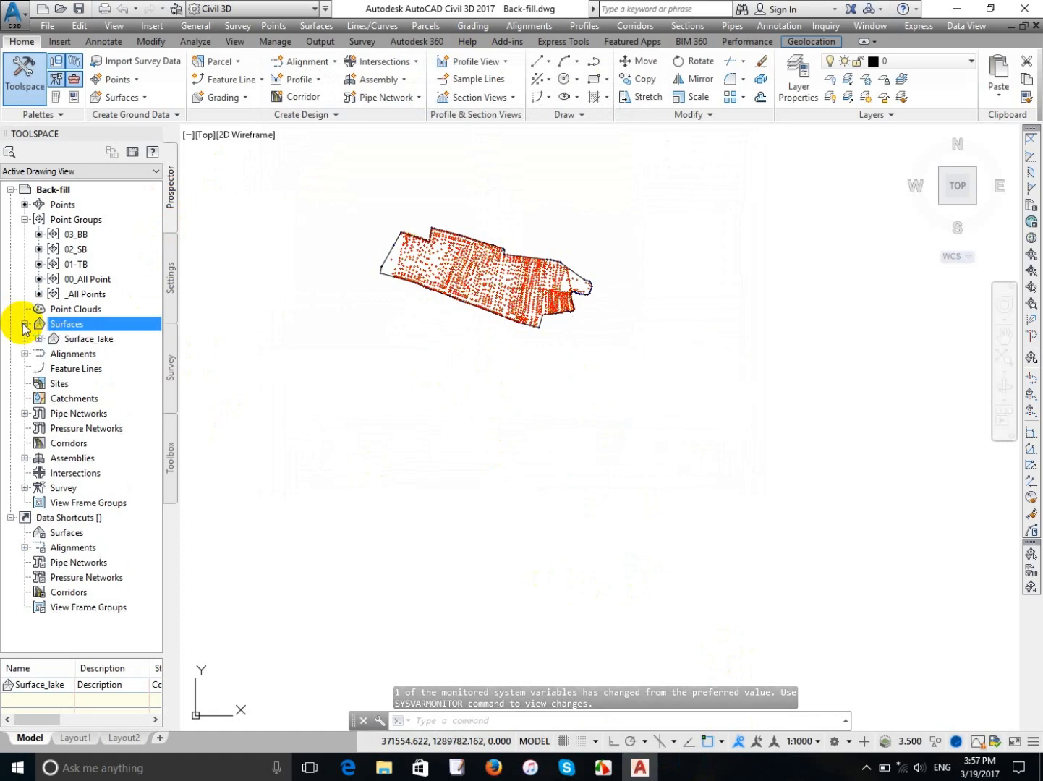
left_click(57, 340)
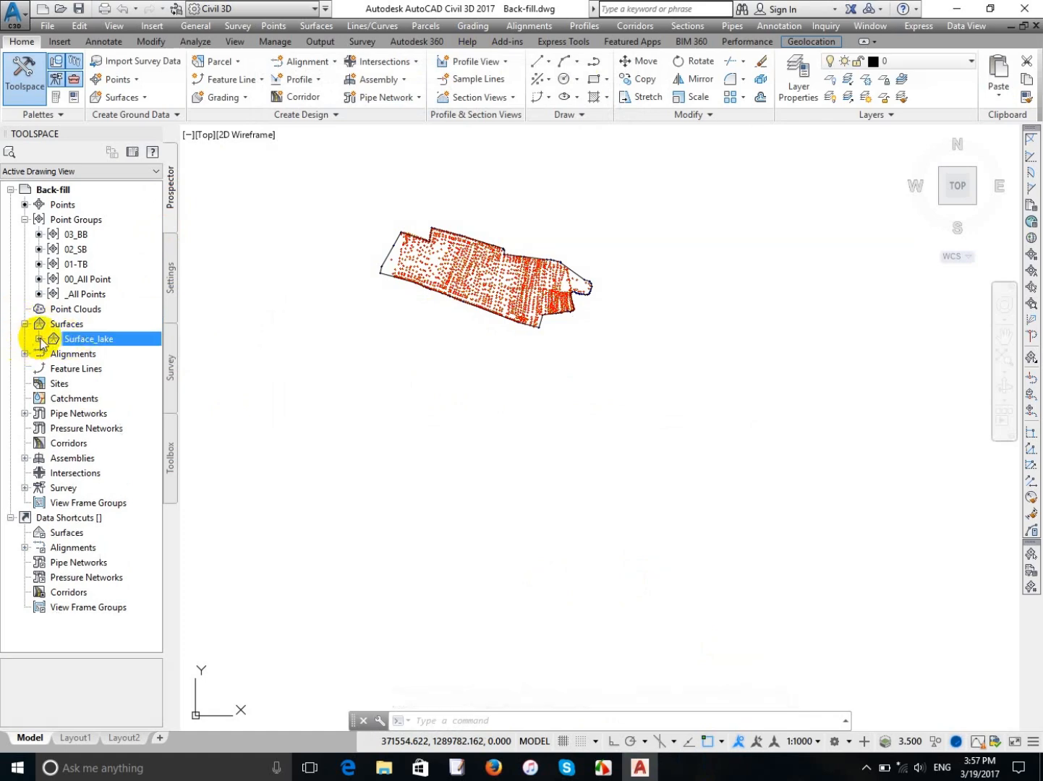
left_click(39, 339)
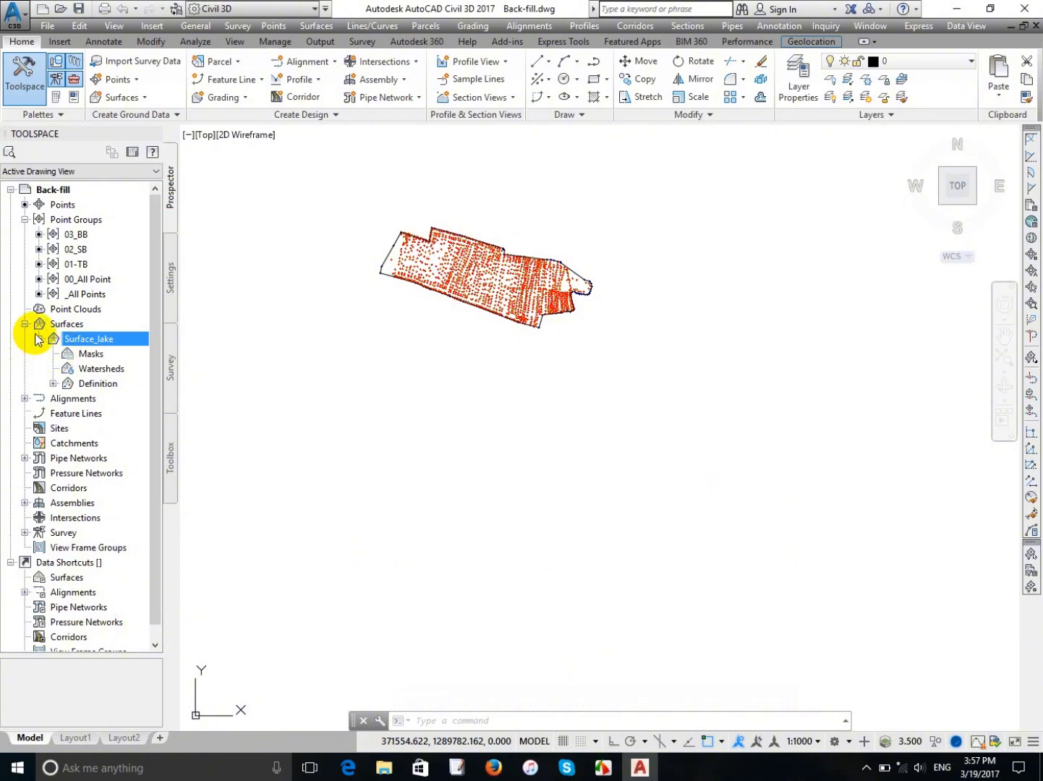
left_click(39, 339)
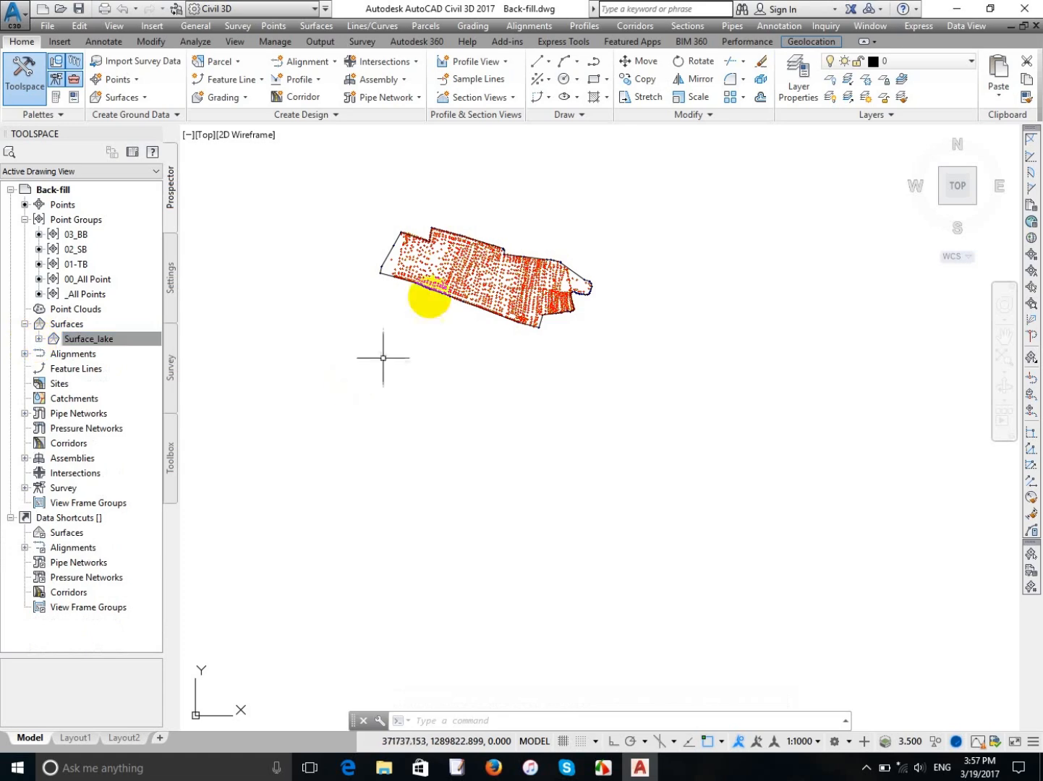
scroll(297, 265, "up", 10)
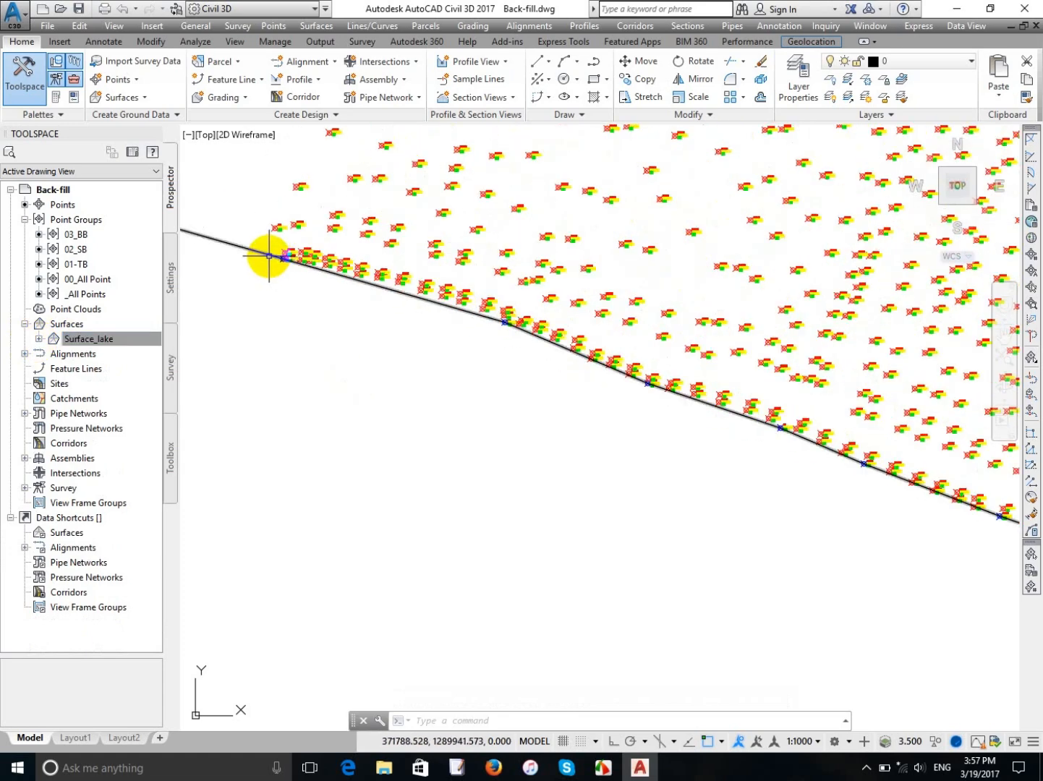
scroll(339, 311, "down", 10)
left_click(52, 339)
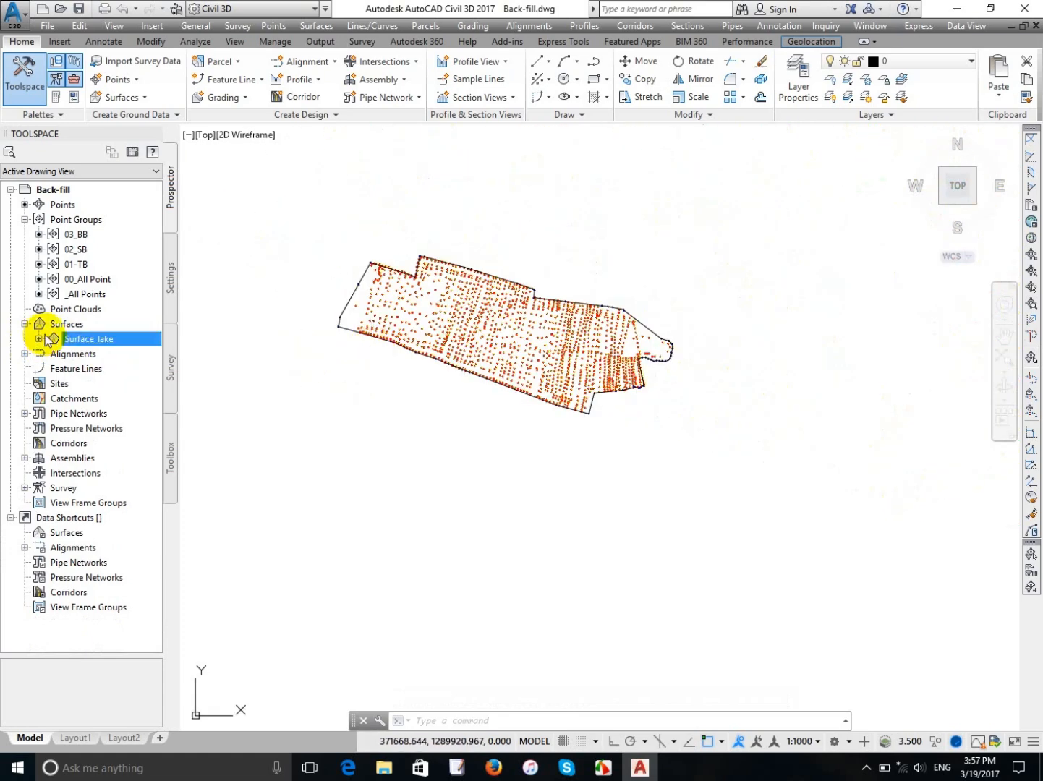
scroll(361, 318, "up", 2)
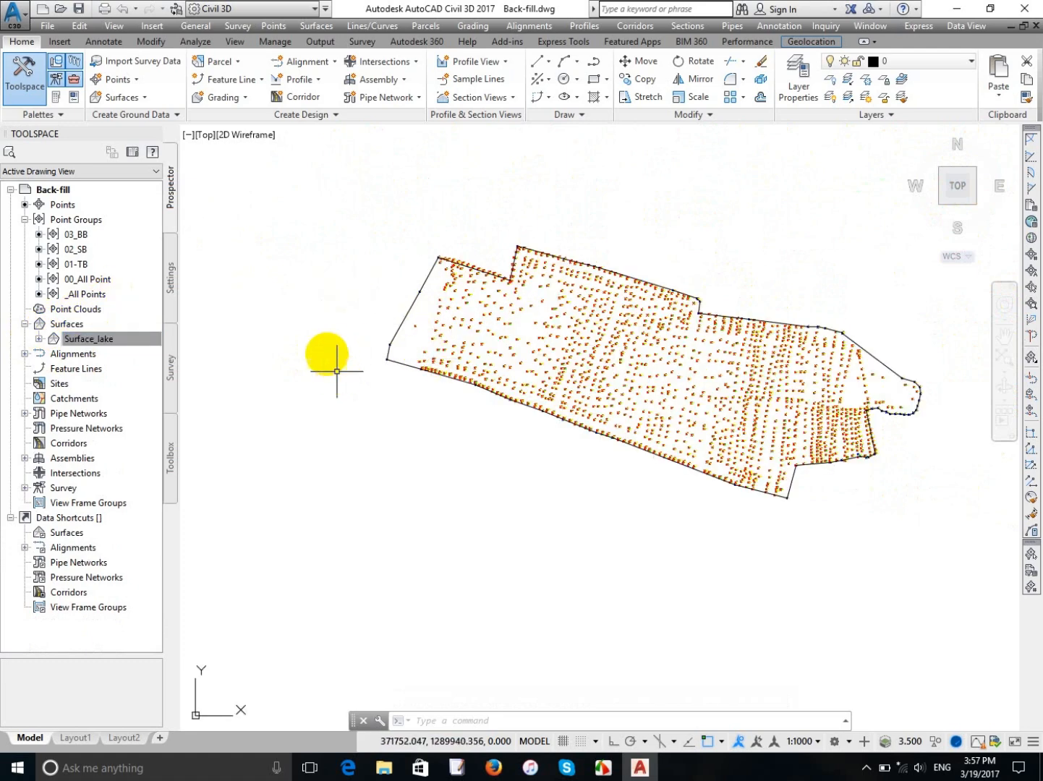
scroll(347, 347, "up", 5)
scroll(362, 338, "down", 7)
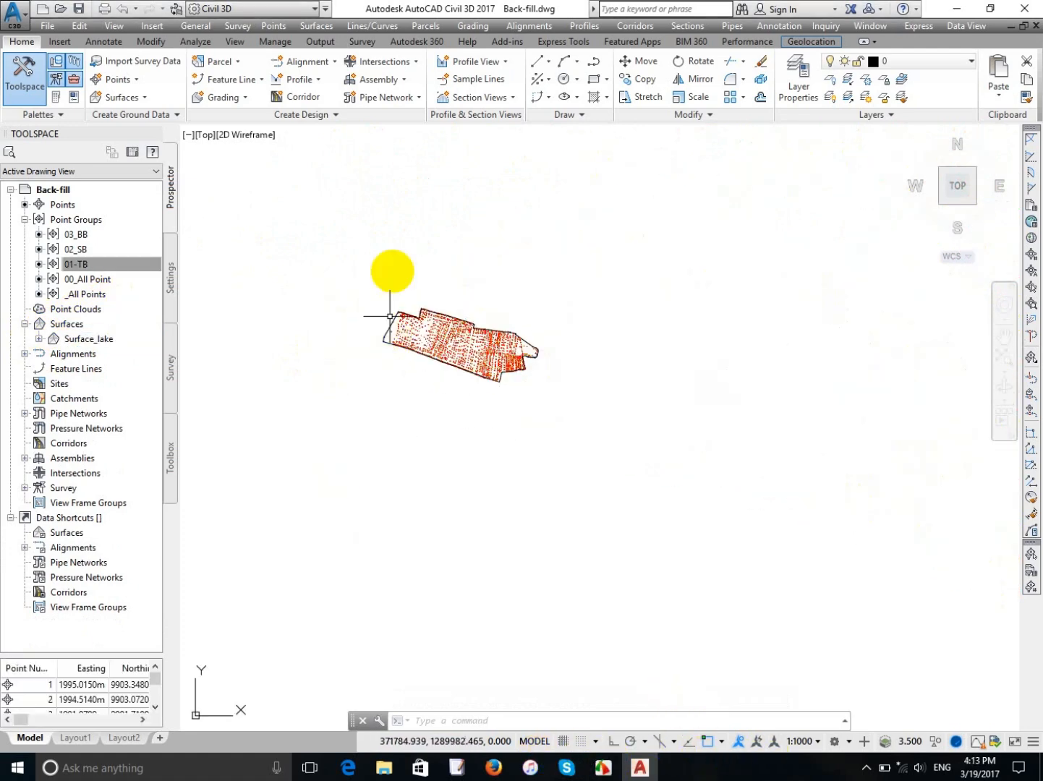
scroll(380, 289, "up", 2)
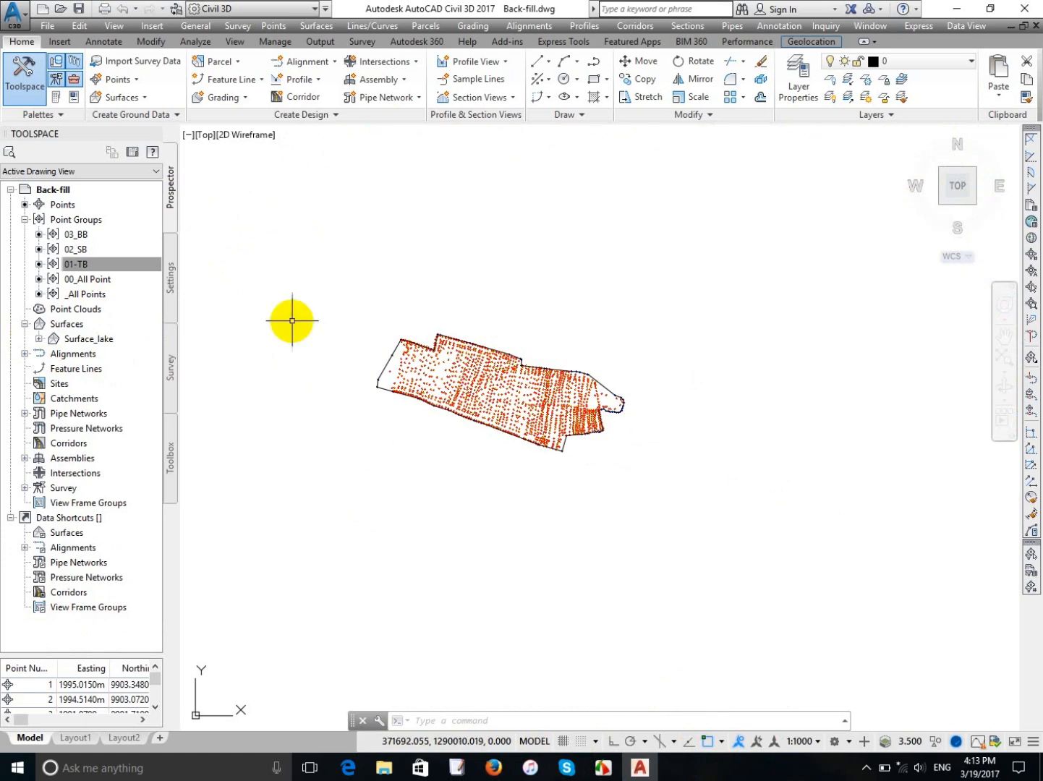
scroll(290, 318, "down", 2)
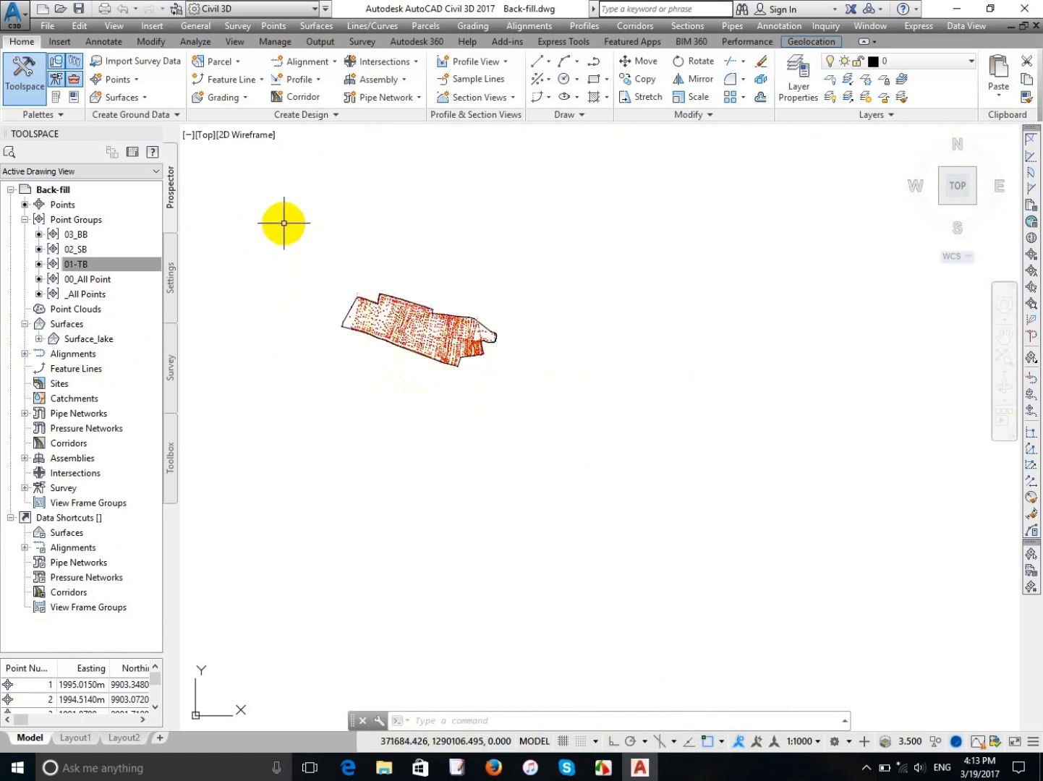
Add the point group 00_All Point to the definition of Surface_lake.
left_click(39, 339)
left_click(52, 384)
scroll(61, 374, "down", 2)
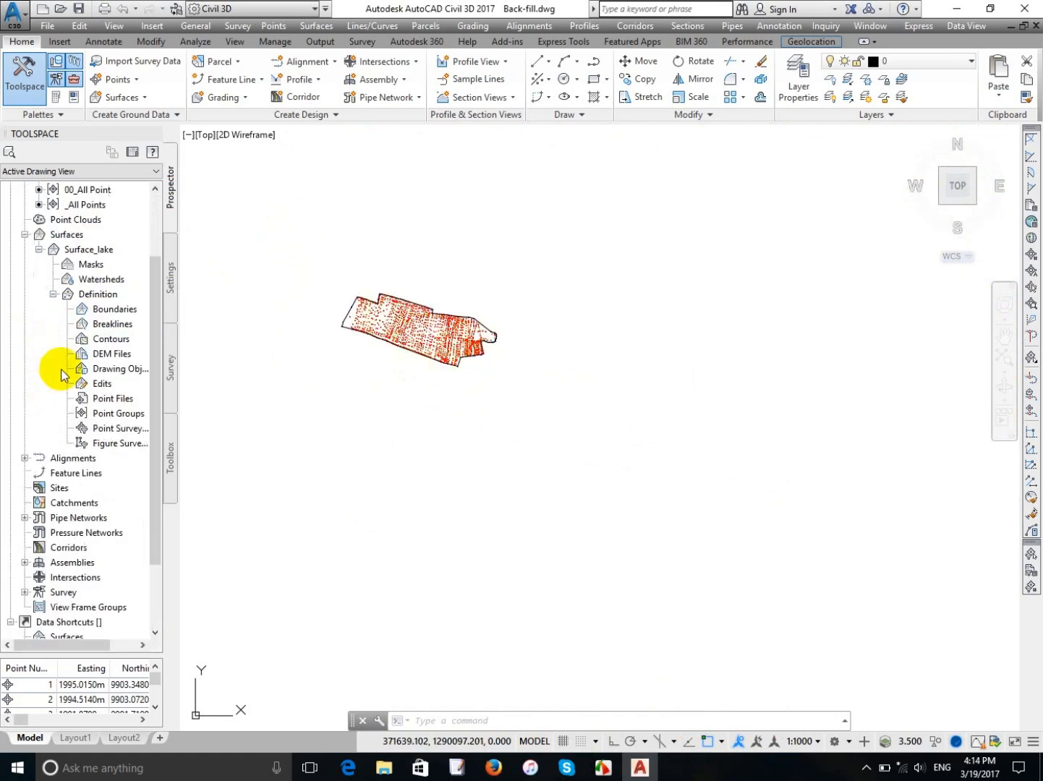
right_click(106, 415)
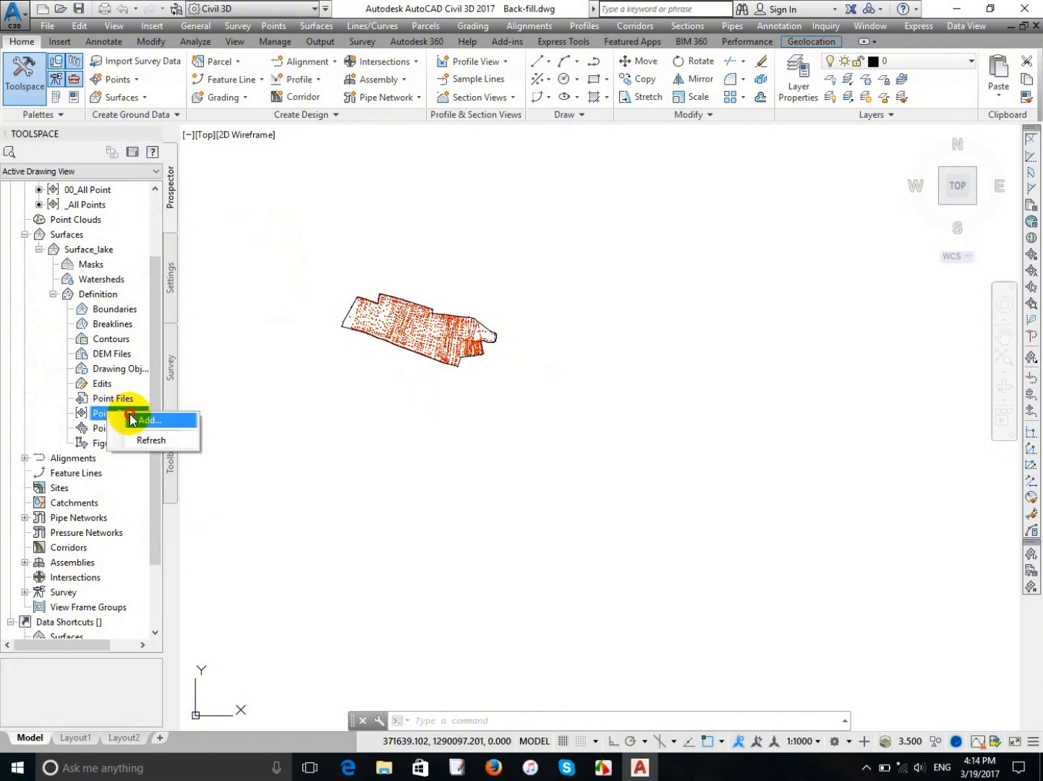
left_click(155, 419)
left_click(392, 290)
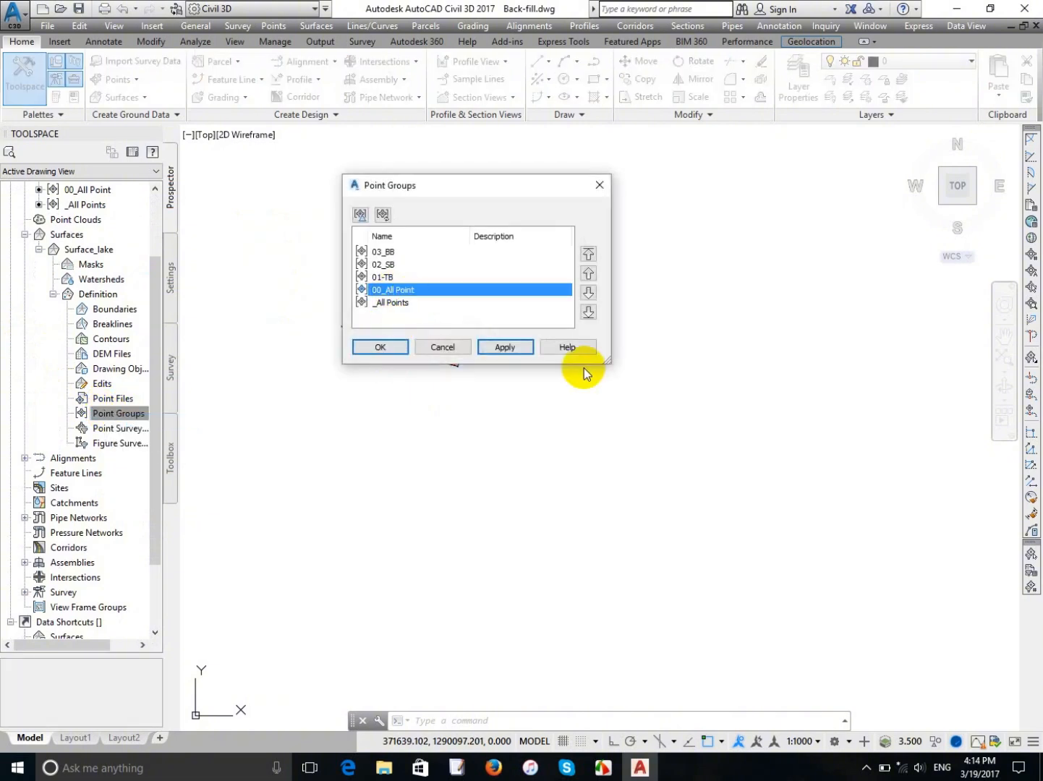
left_click(505, 347)
left_click(381, 347)
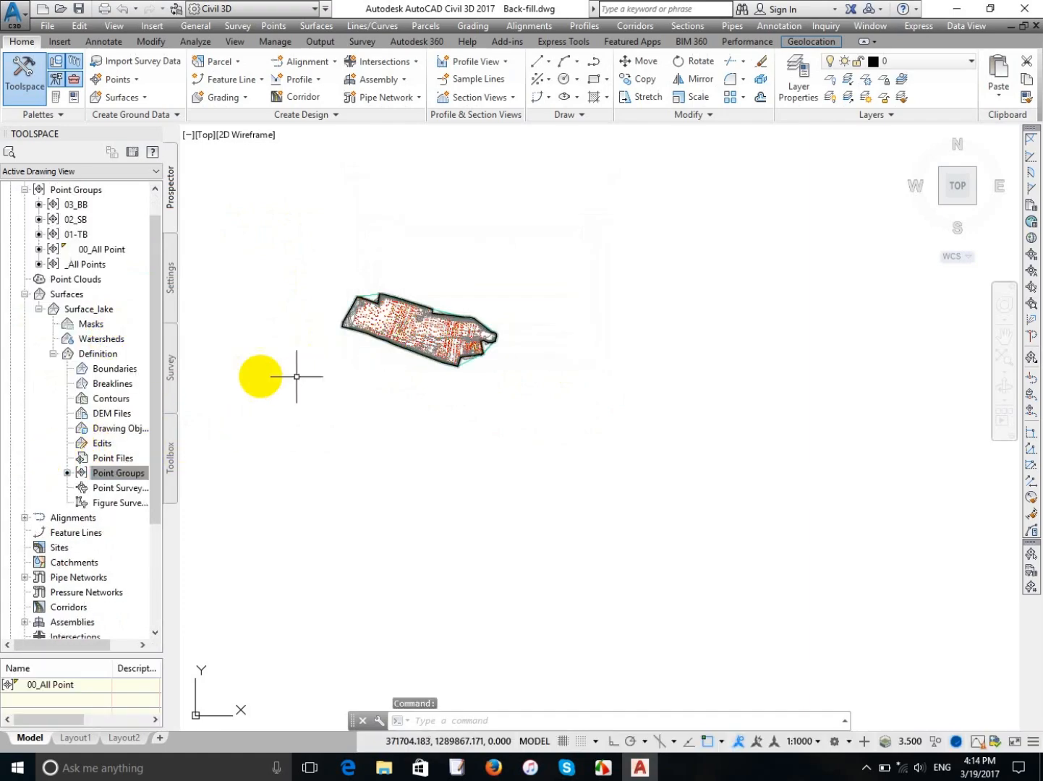
Define a boundary named B1 for Surface_lake, with type Outer, non-destructive breakline and a 1.000 m mid-ordinate distance.
scroll(367, 349, "up", 6)
scroll(372, 291, "up", 6)
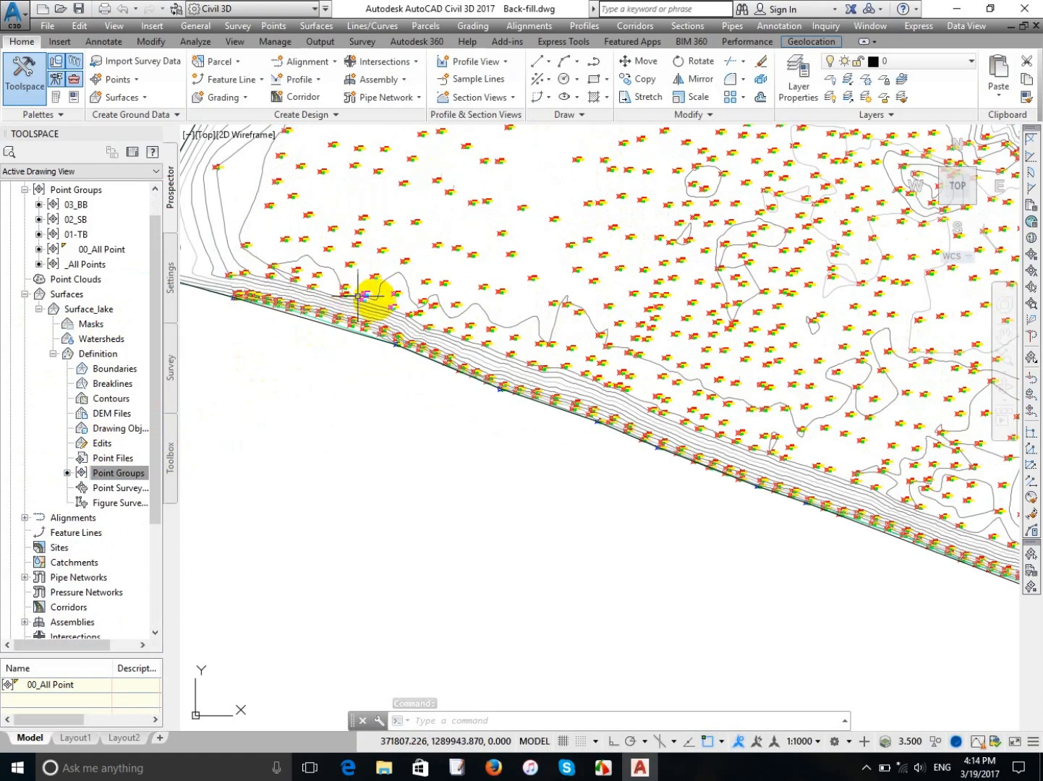
scroll(405, 326, "down", 3)
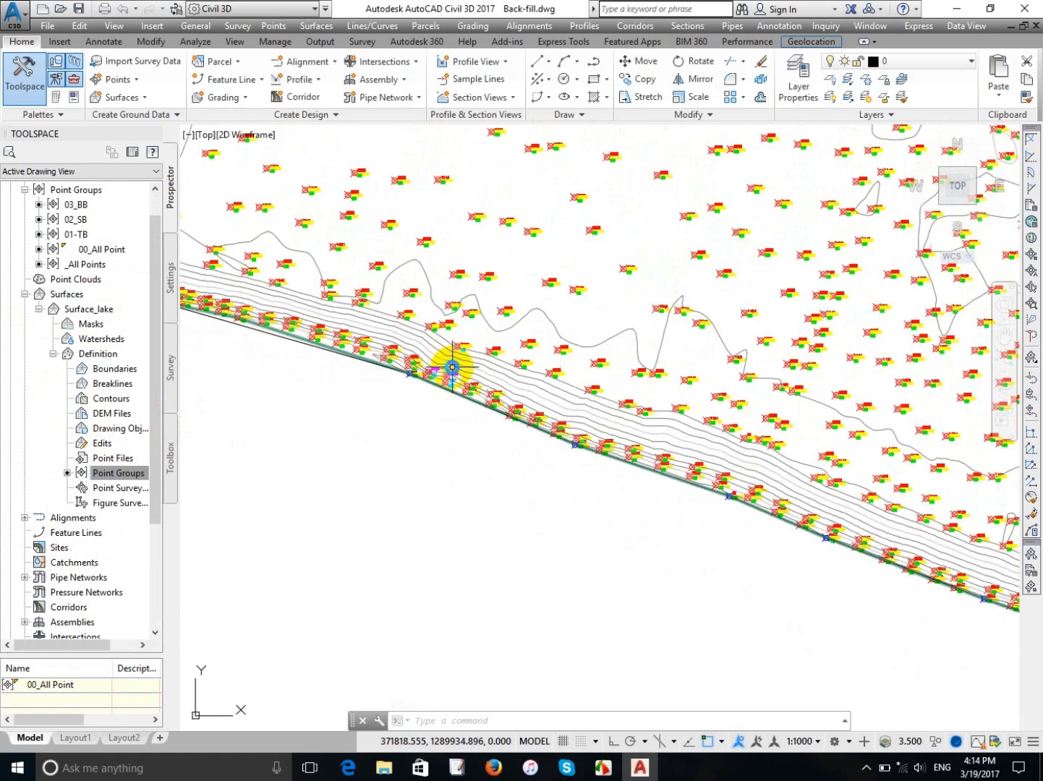
scroll(289, 347, "down", 5)
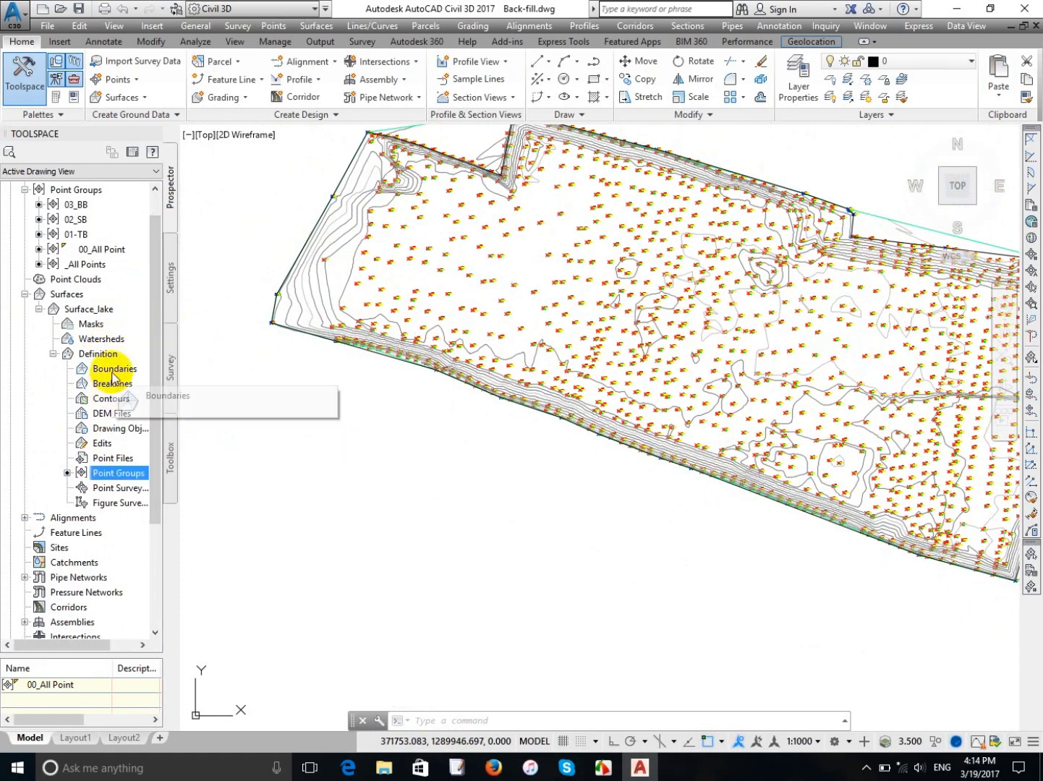
scroll(309, 228, "up", 4)
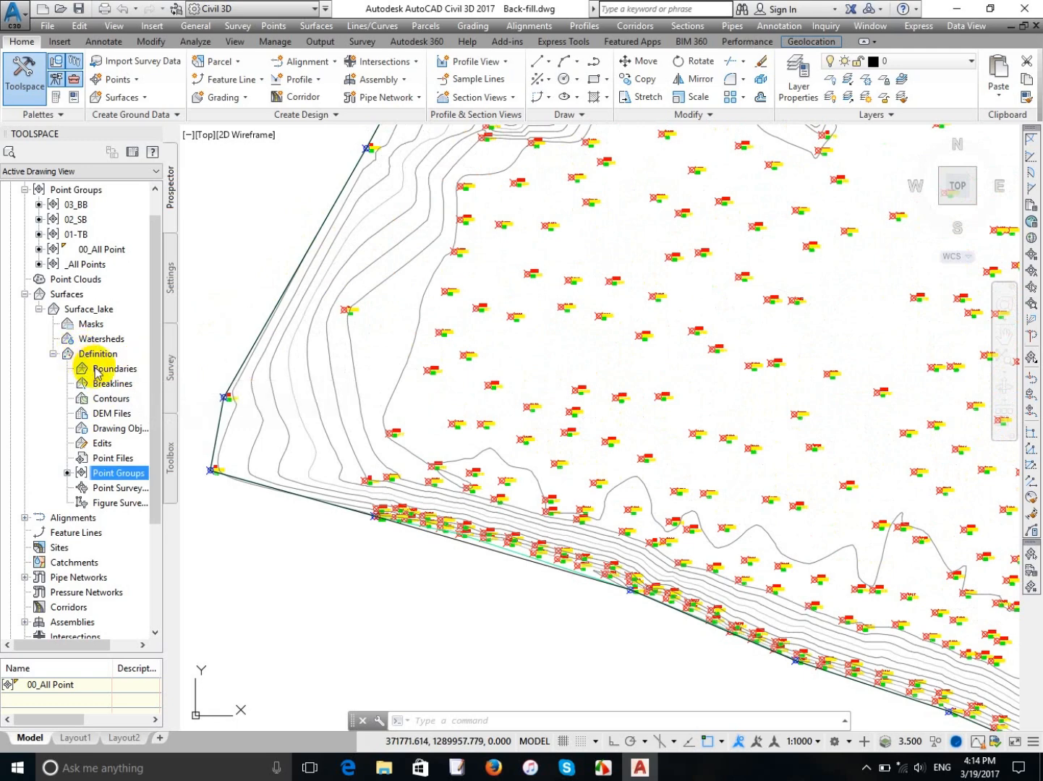
right_click(132, 373)
left_click(163, 379)
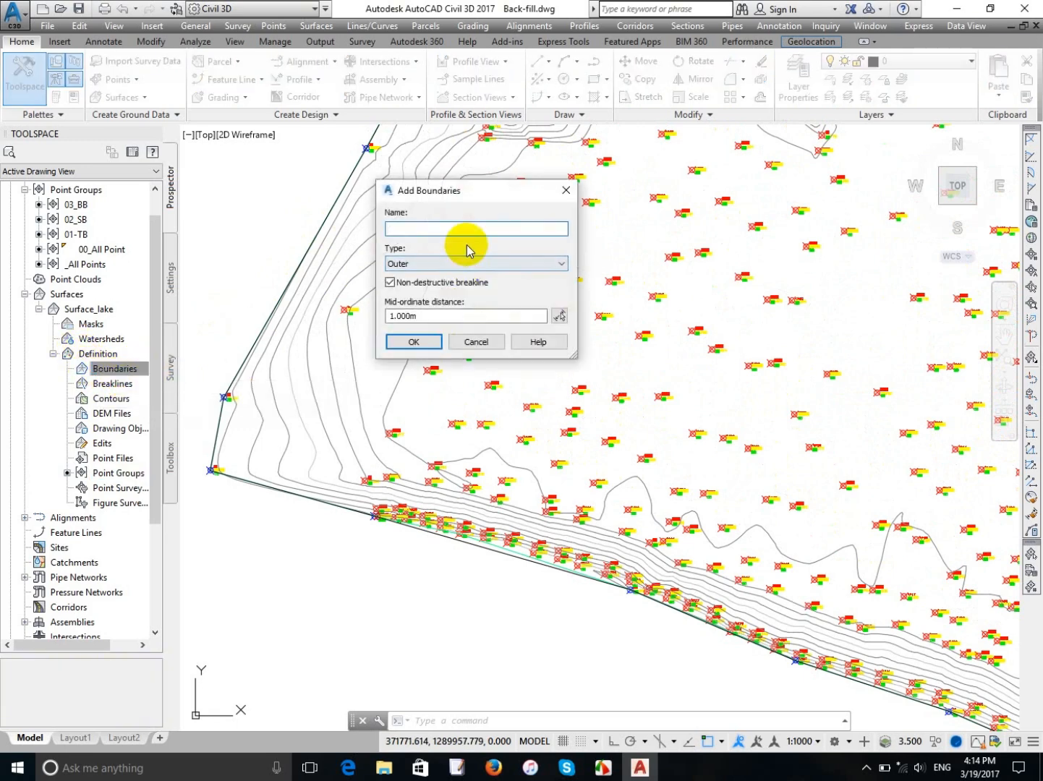
type("BB")
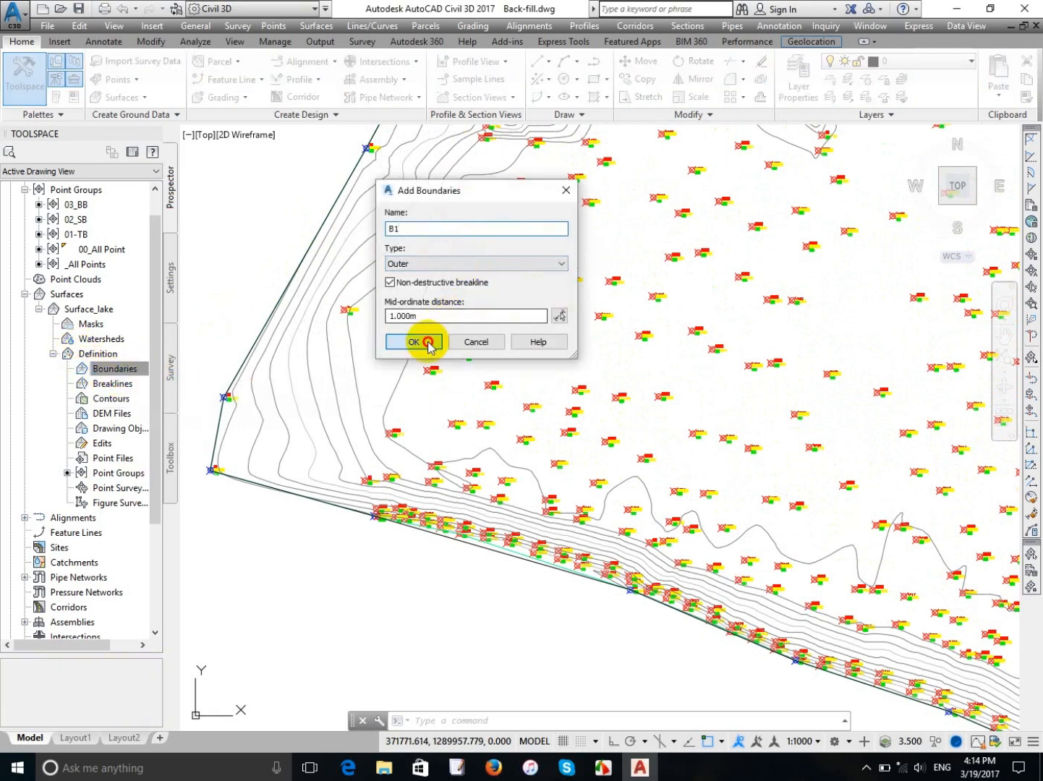
left_click(414, 341)
Pick the lake outline polyline as the outer boundary and turn on automatic rebuilding for Surface_lake.
scroll(289, 348, "down", 5)
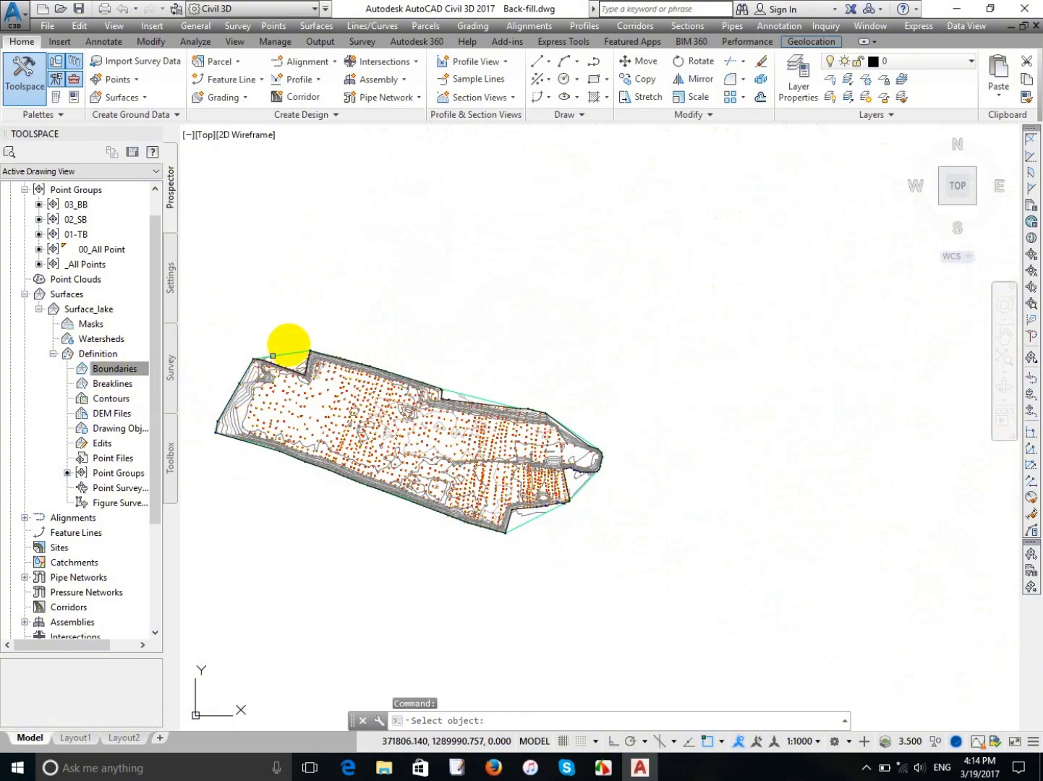
scroll(302, 354, "up", 10)
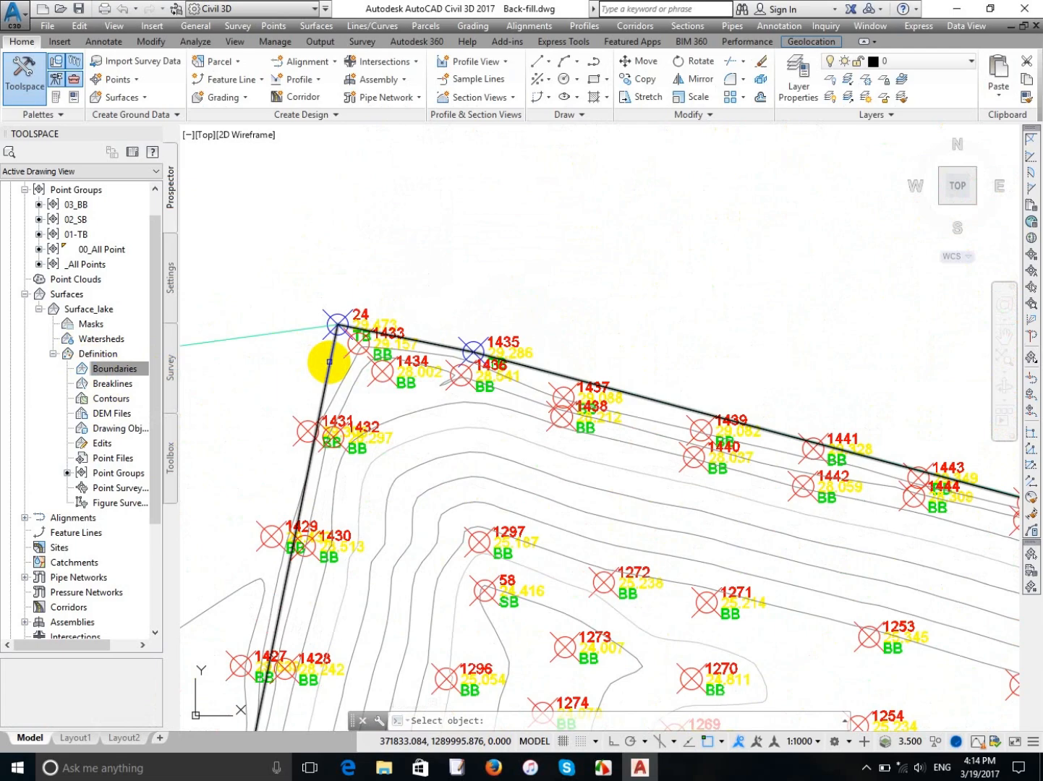
left_click(329, 362)
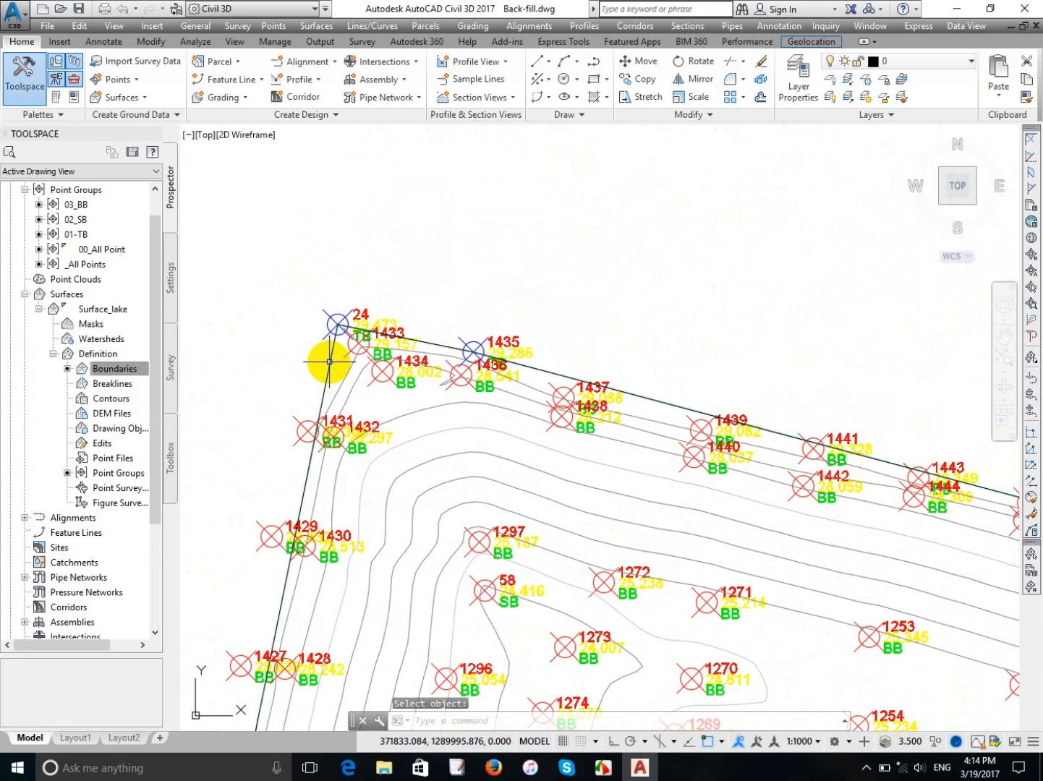
scroll(331, 209, "down", 5)
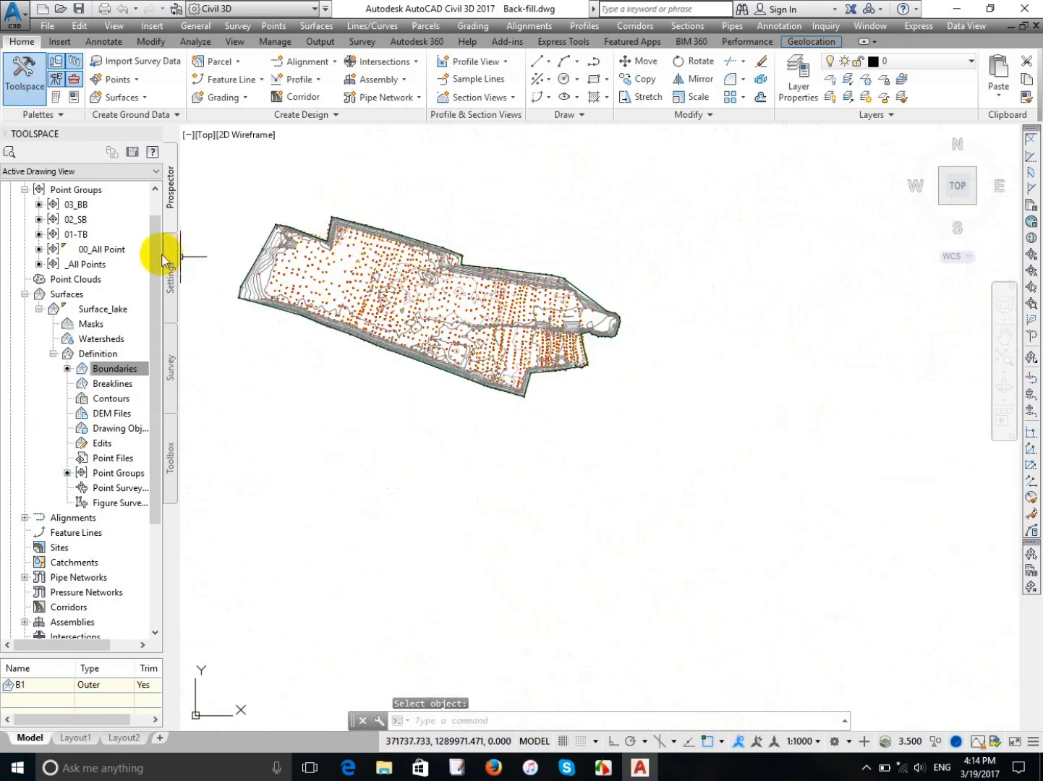
right_click(92, 311)
left_click(132, 370)
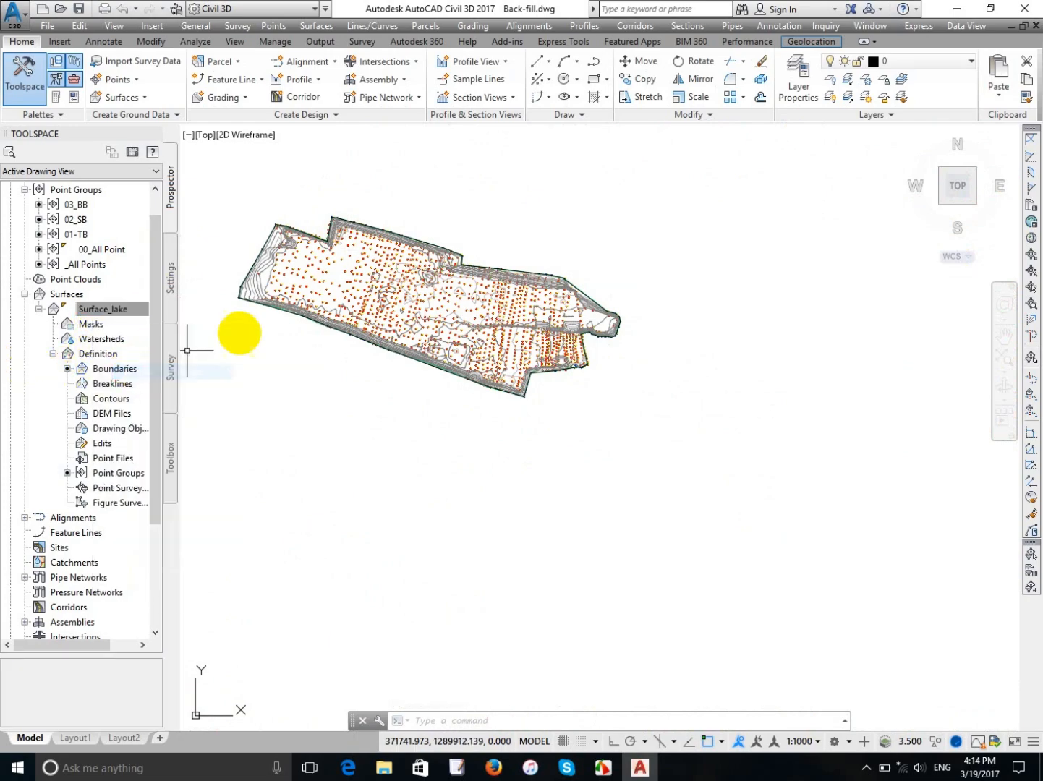
Examine the contours and the boundary at the narrow eastern end of the lake.
scroll(368, 263, "up", 5)
scroll(284, 290, "down", 6)
scroll(530, 258, "up", 2)
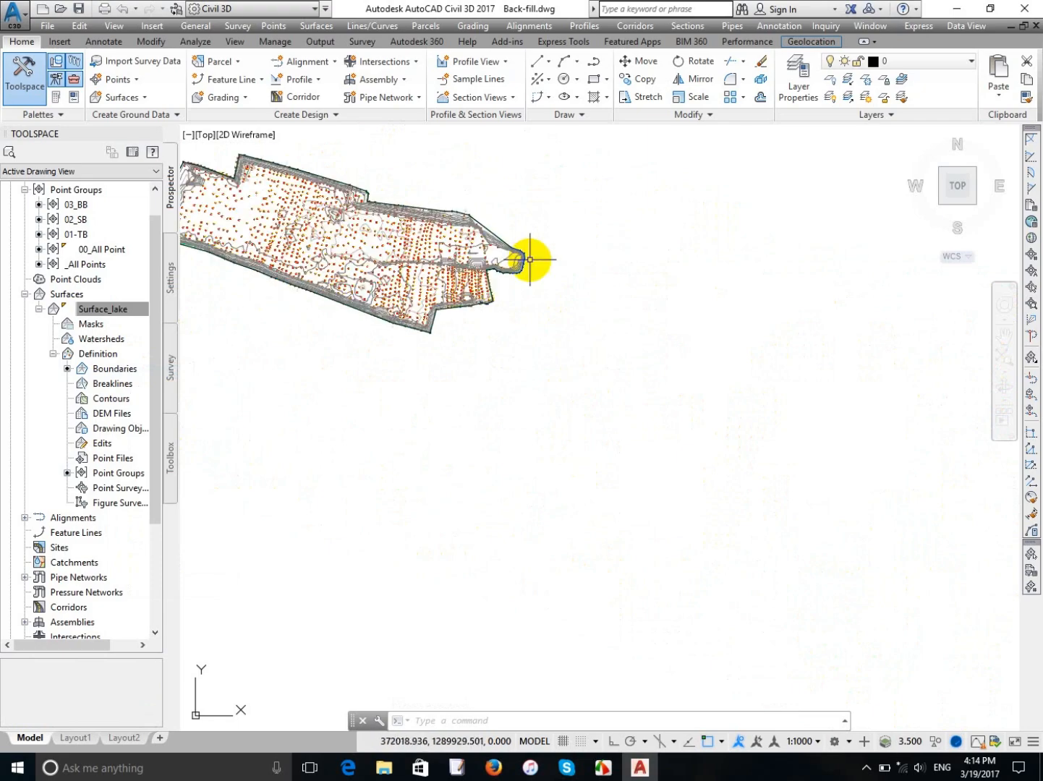
scroll(530, 259, "up", 5)
scroll(477, 233, "down", 3)
scroll(561, 263, "up", 1)
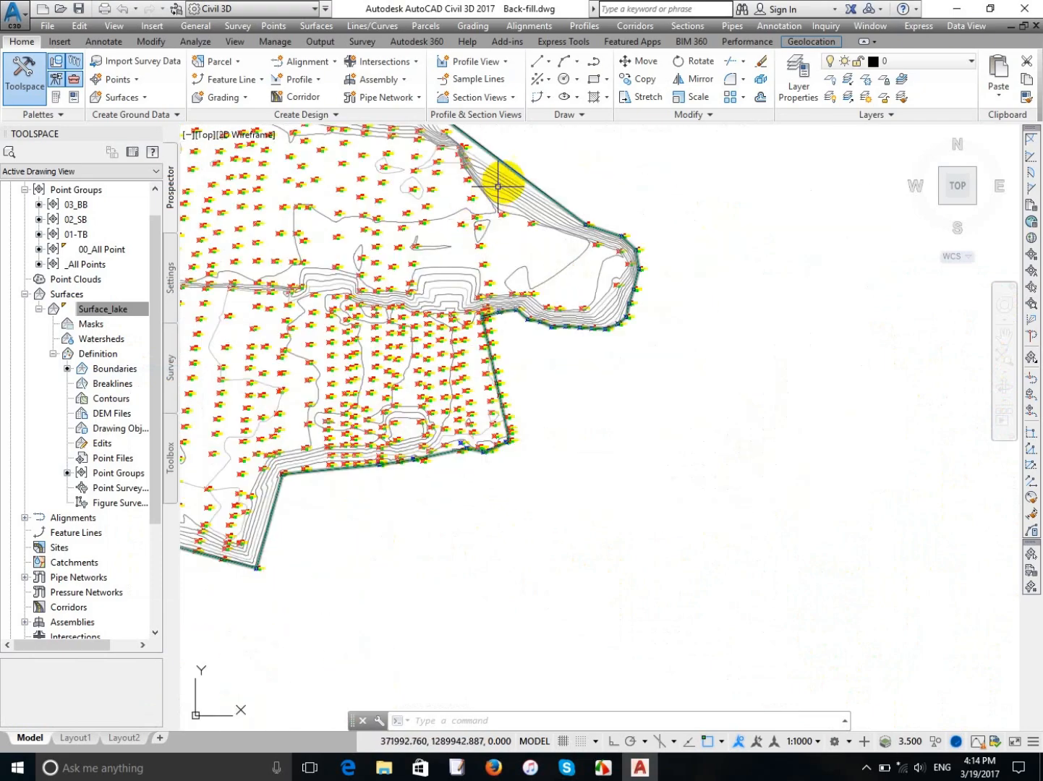
scroll(507, 184, "up", 2)
scroll(517, 179, "down", 5)
scroll(321, 396, "up", 5)
Examine the contours inside the boundary along the lake's southern edge, at its western end and across the whole surface.
middle_click_drag(321, 395, 681, 365)
scroll(438, 302, "up", 4)
middle_click_drag(397, 264, 583, 359)
scroll(583, 359, "down", 2)
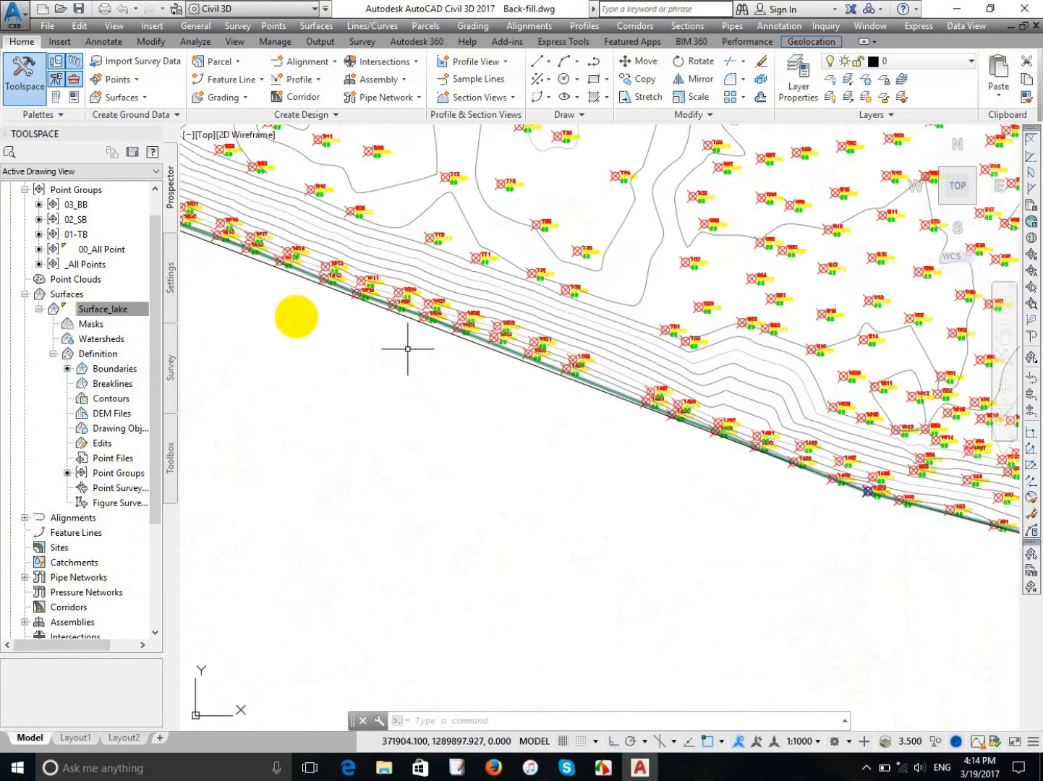
mouse_move(408, 349)
middle_mouse_down()
mouse_move(496, 356)
mouse_move(361, 275)
mouse_move(673, 396)
mouse_move(360, 256)
mouse_move(640, 344)
mouse_move(284, 228)
mouse_move(500, 319)
mouse_move(403, 269)
middle_mouse_up()
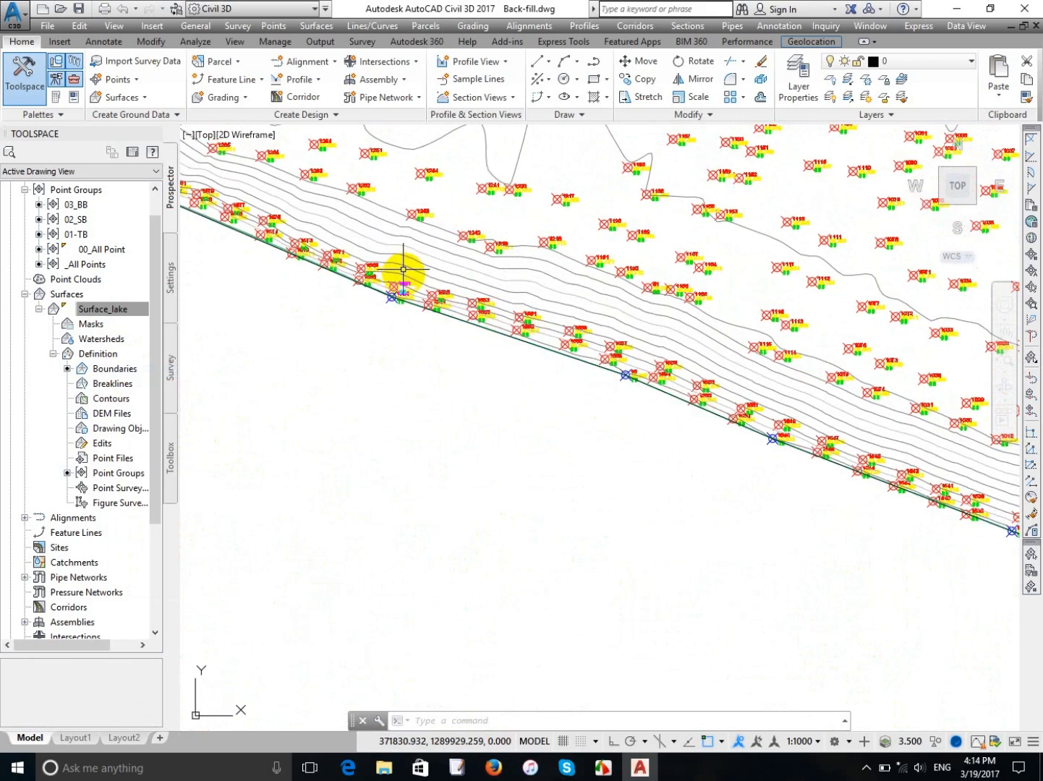
scroll(402, 269, "down", 4)
middle_click_drag(240, 250, 555, 340)
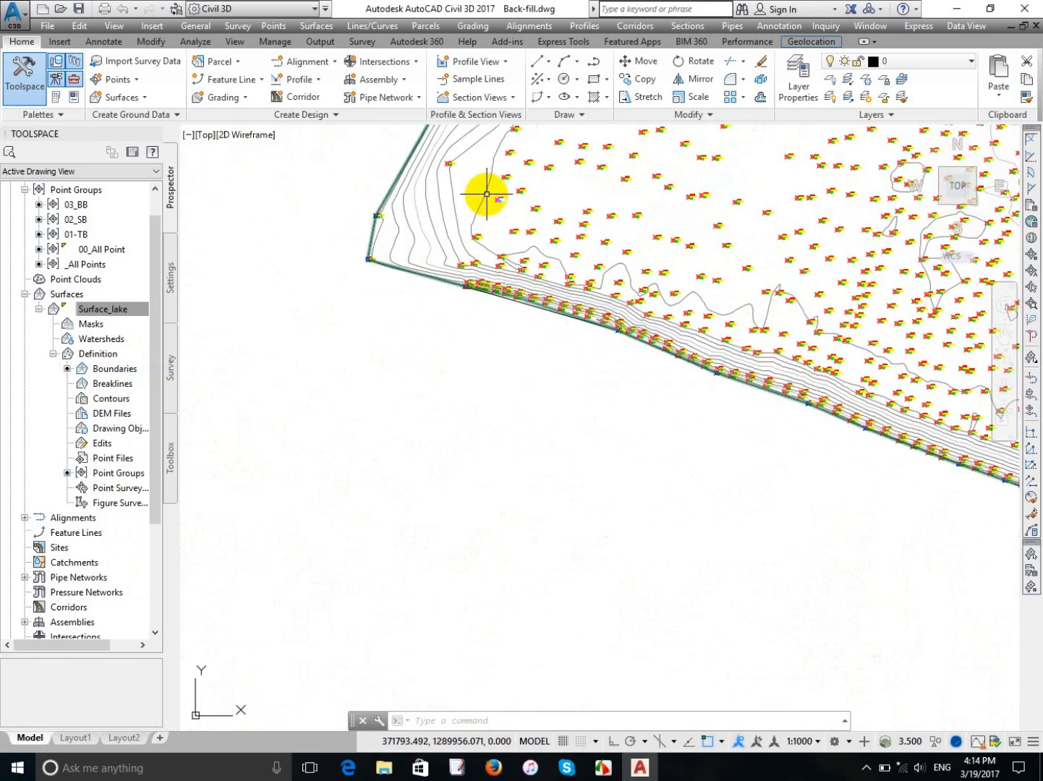
mouse_move(487, 194)
middle_mouse_down()
mouse_move(365, 386)
mouse_move(348, 396)
middle_mouse_up()
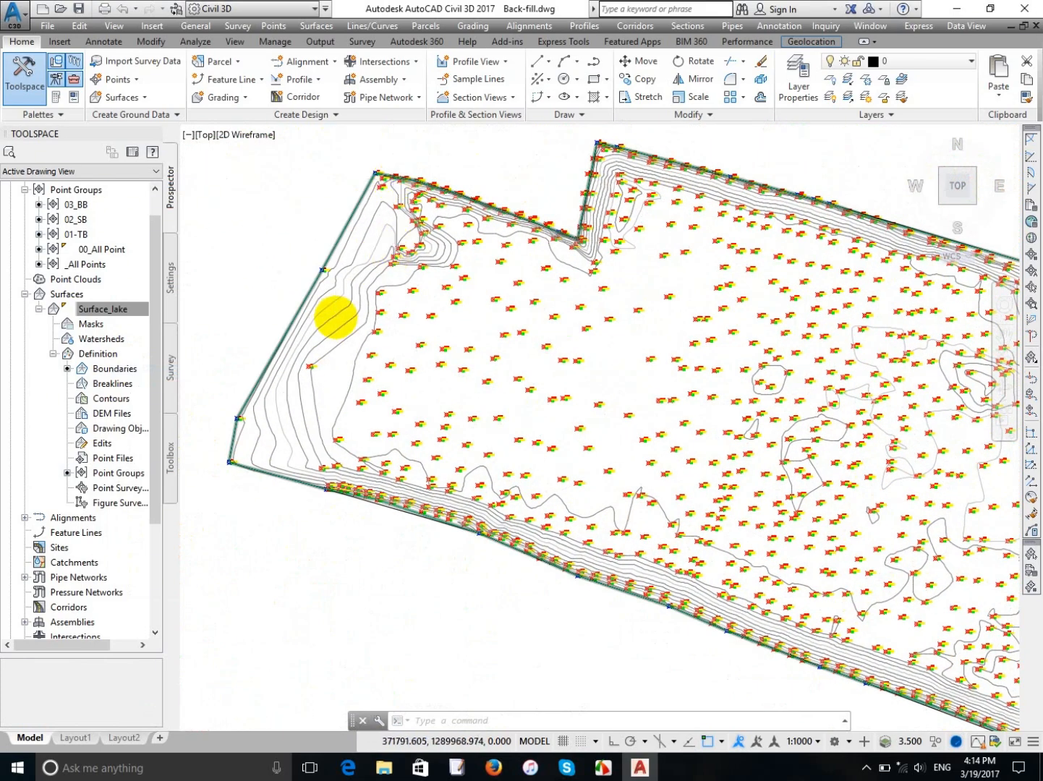
scroll(335, 316, "up", 2)
scroll(290, 395, "up", 4)
scroll(287, 333, "down", 4)
middle_click_drag(445, 289, 228, 353)
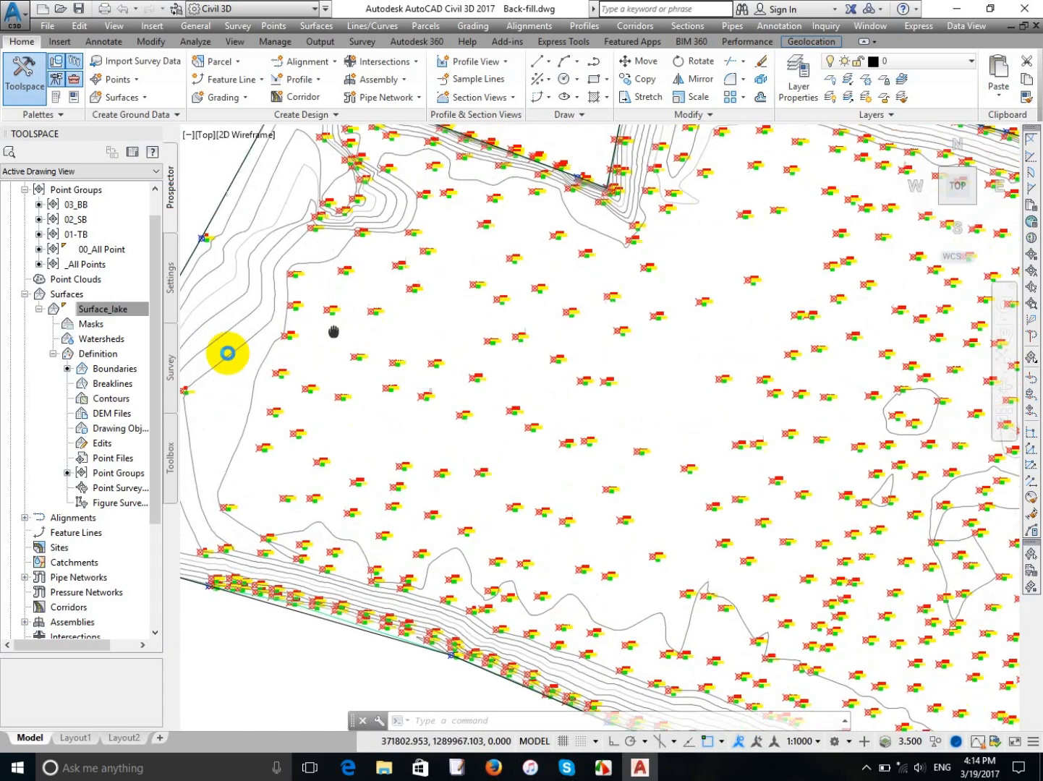
scroll(333, 331, "down", 4)
scroll(362, 323, "down", 3)
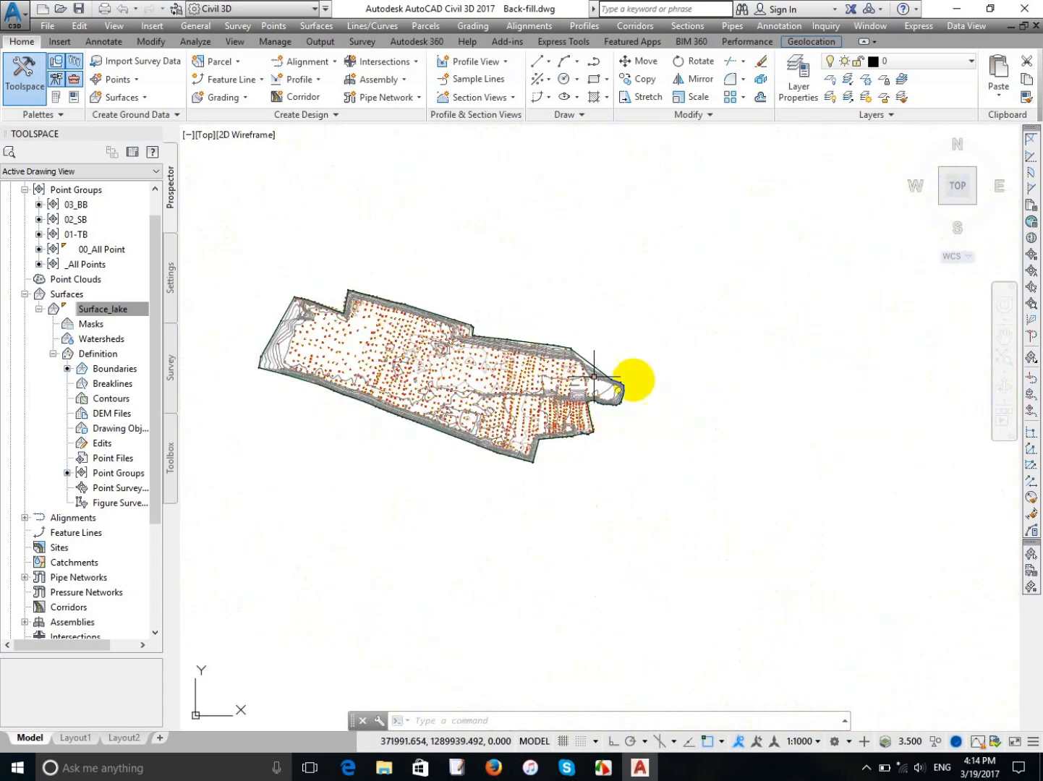
scroll(484, 419, "up", 12)
scroll(506, 258, "down", 10)
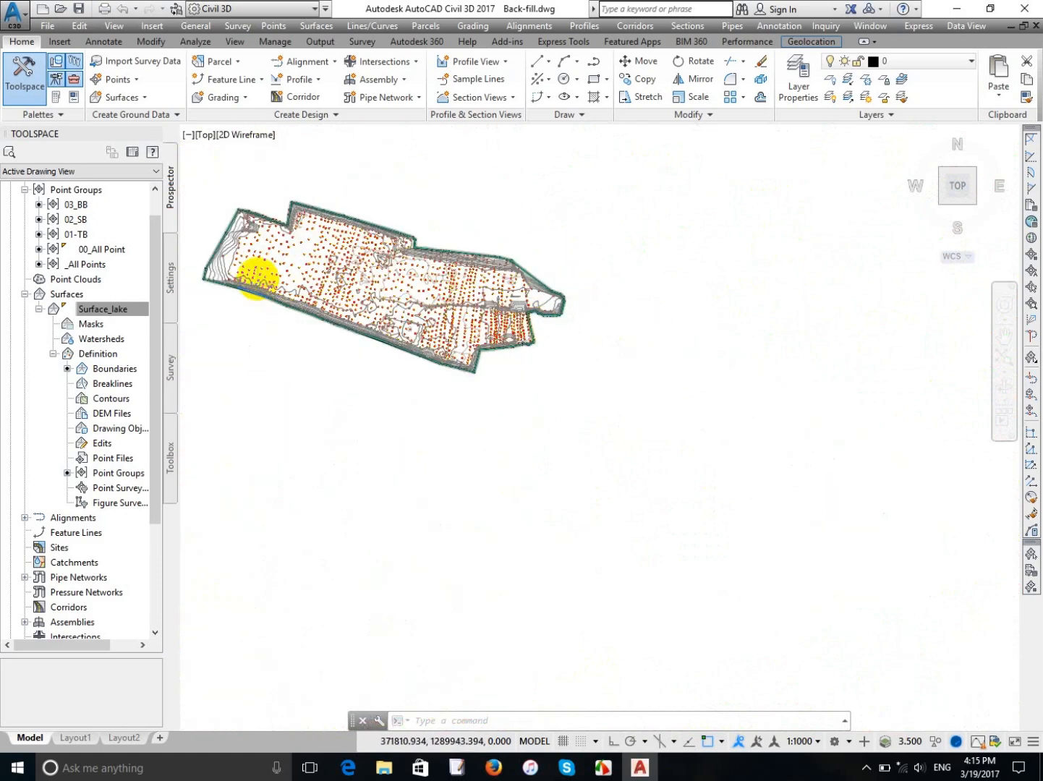
scroll(311, 285, "up", 3)
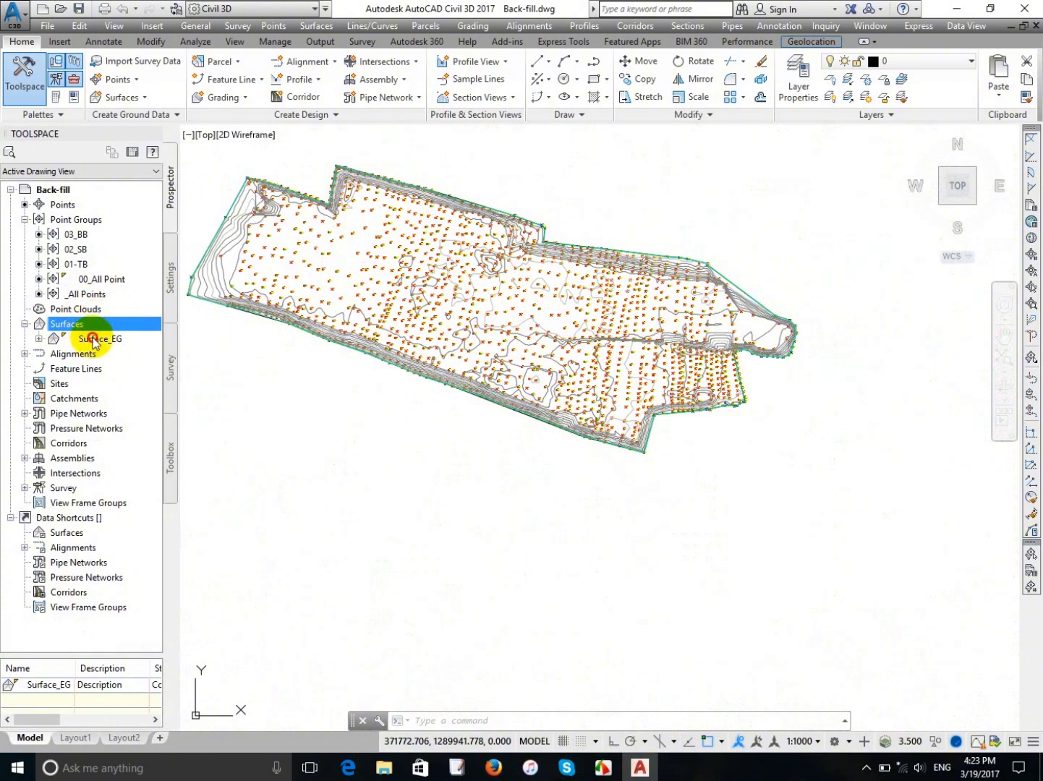
Set the major contour colour of the Contours_Lake style used by Surface_EG to index colour 61.
right_click(92, 340)
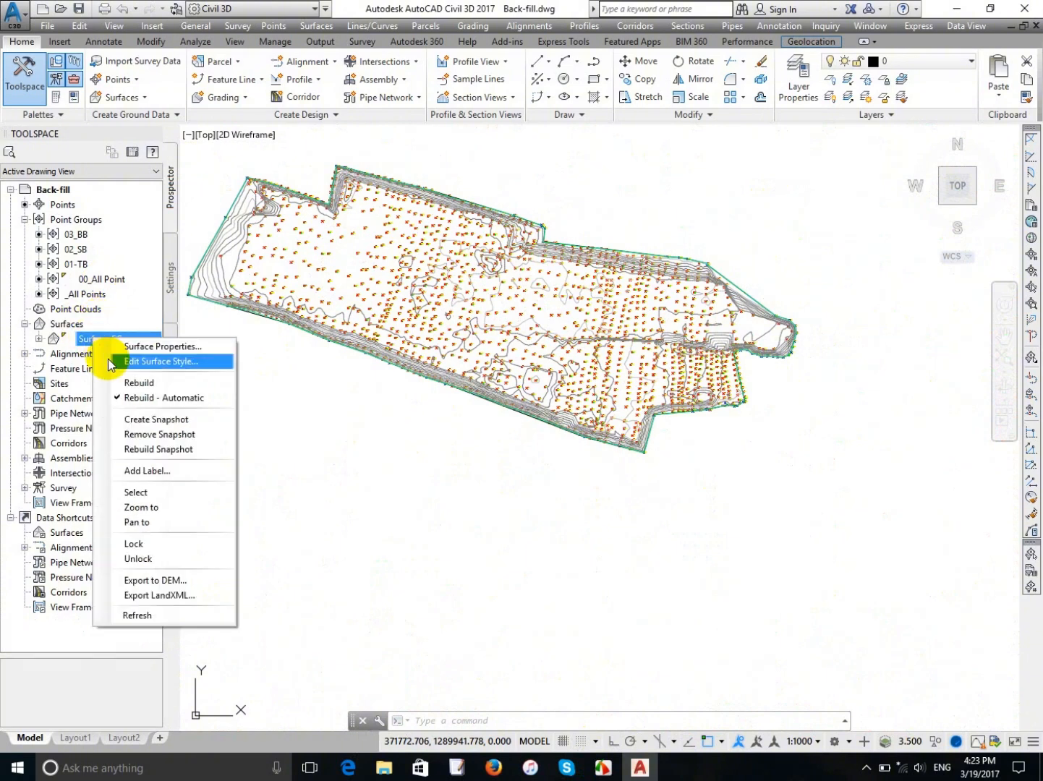
left_click(127, 361)
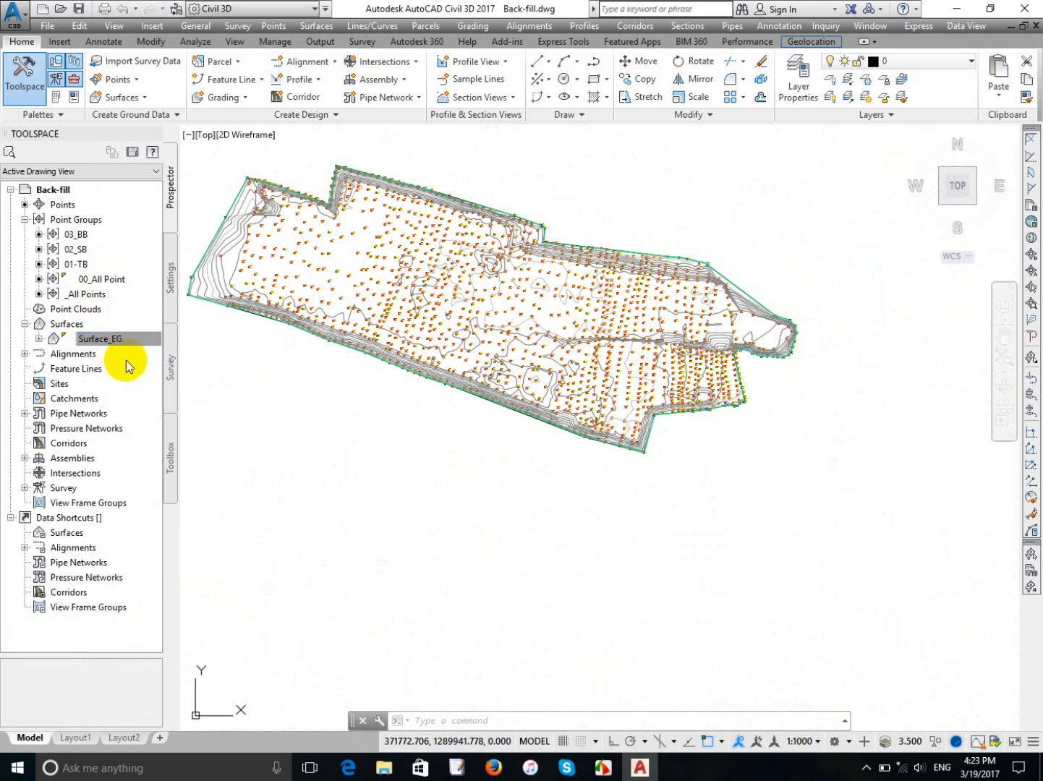
left_click(600, 174)
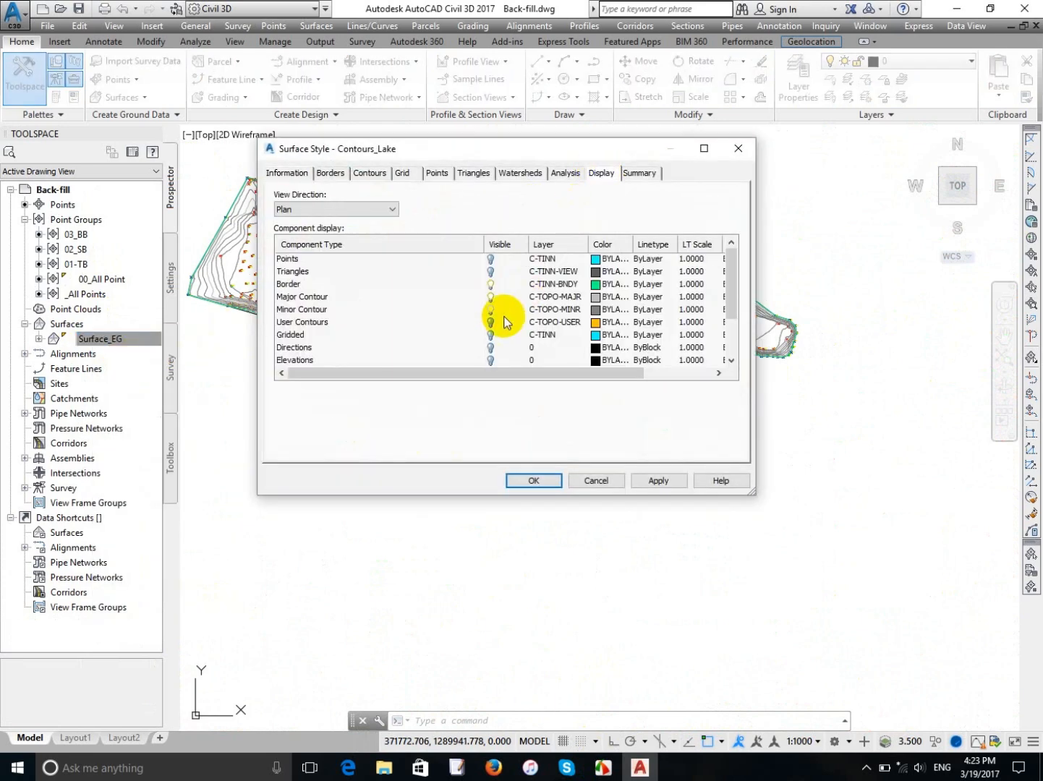
left_click(595, 298)
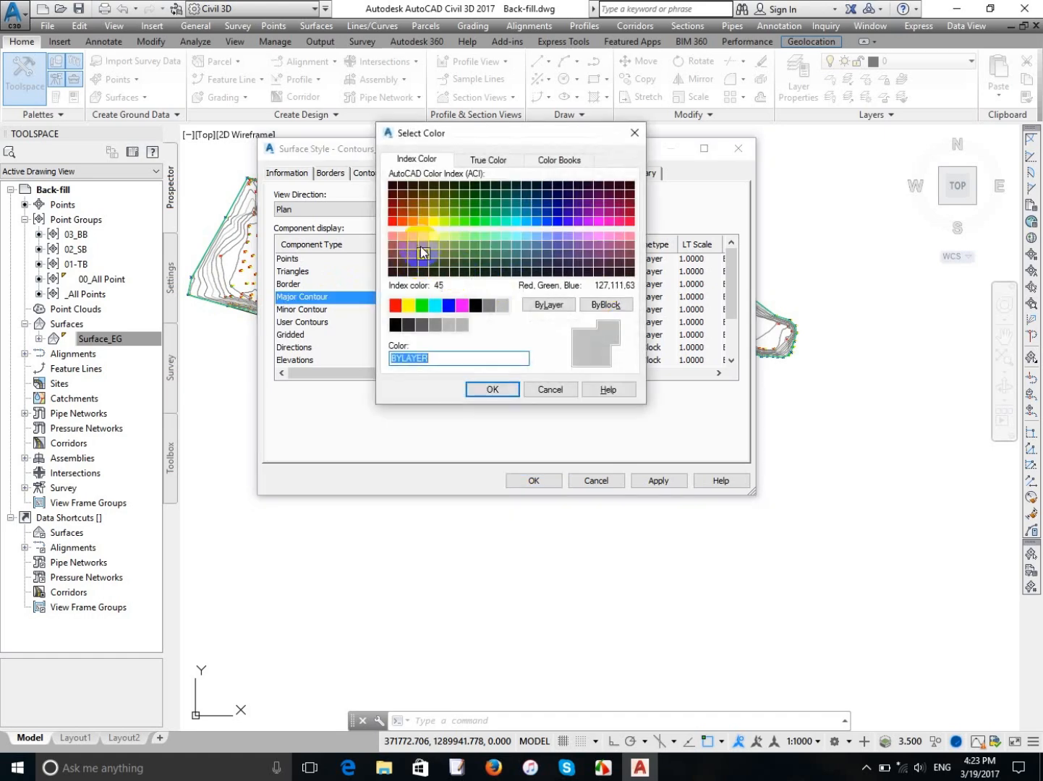
left_click(445, 232)
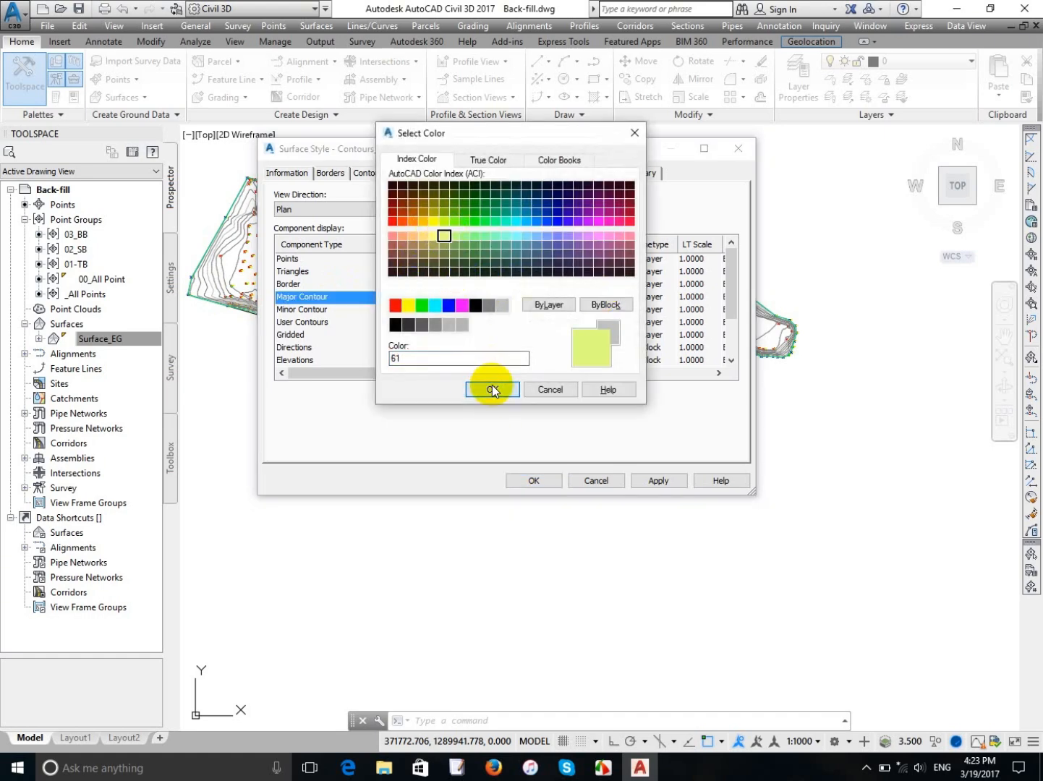
left_click(489, 388)
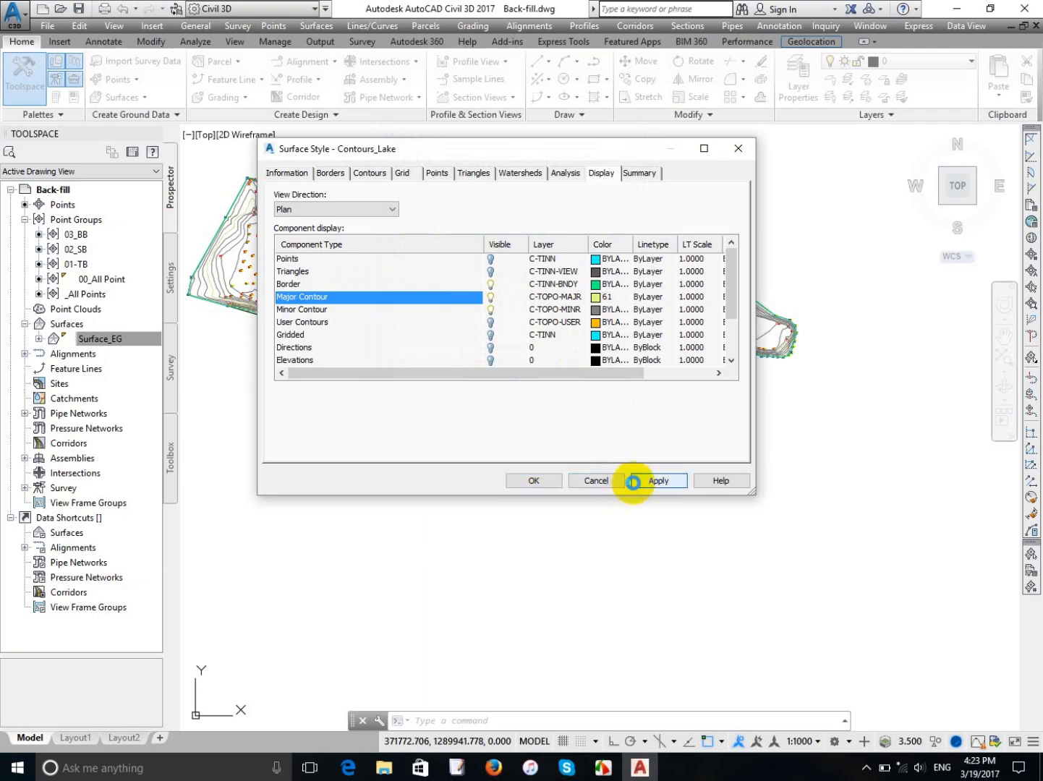
left_click(532, 480)
Examine the recoloured major contours across the lake bed and along its southern and eastern edges.
scroll(443, 283, "up", 5)
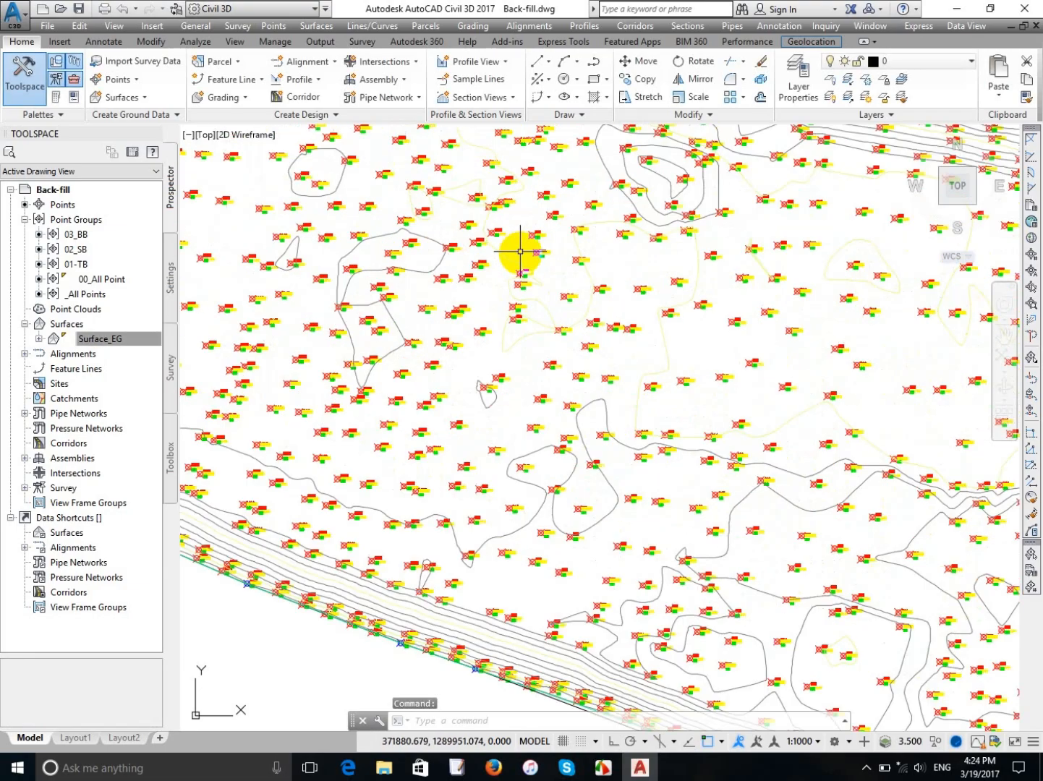
scroll(520, 252, "down", 5)
scroll(674, 391, "up", 5)
middle_click_drag(645, 338, 509, 284)
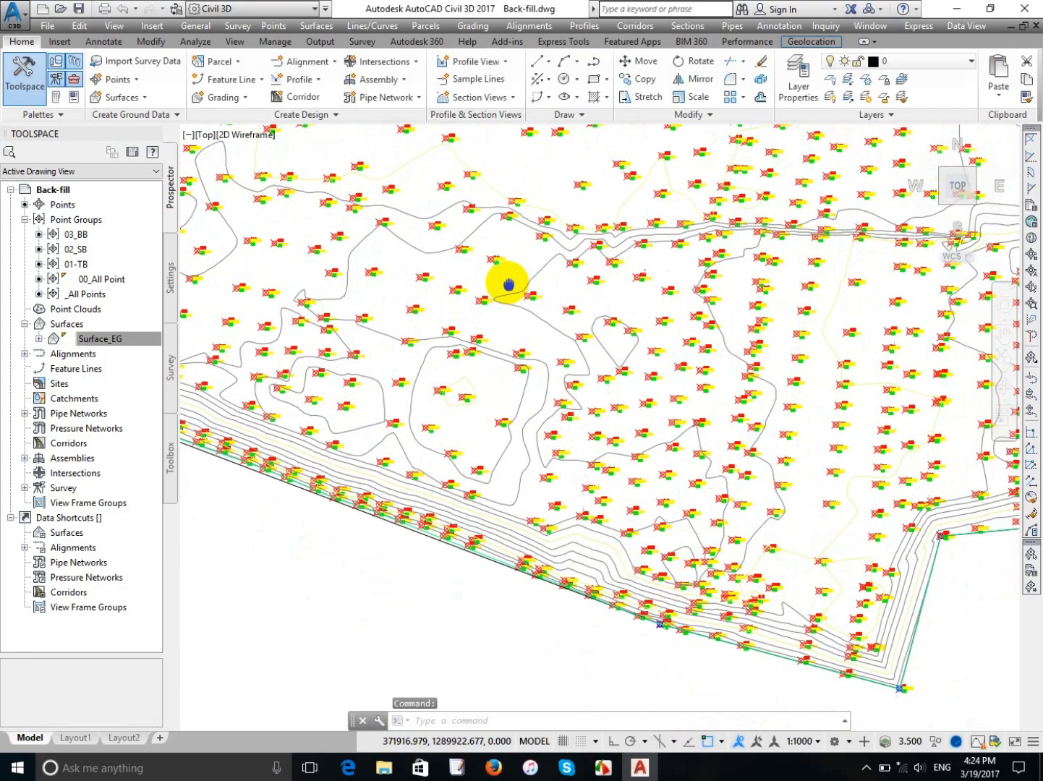
scroll(624, 565, "up", 5)
scroll(580, 407, "down", 5)
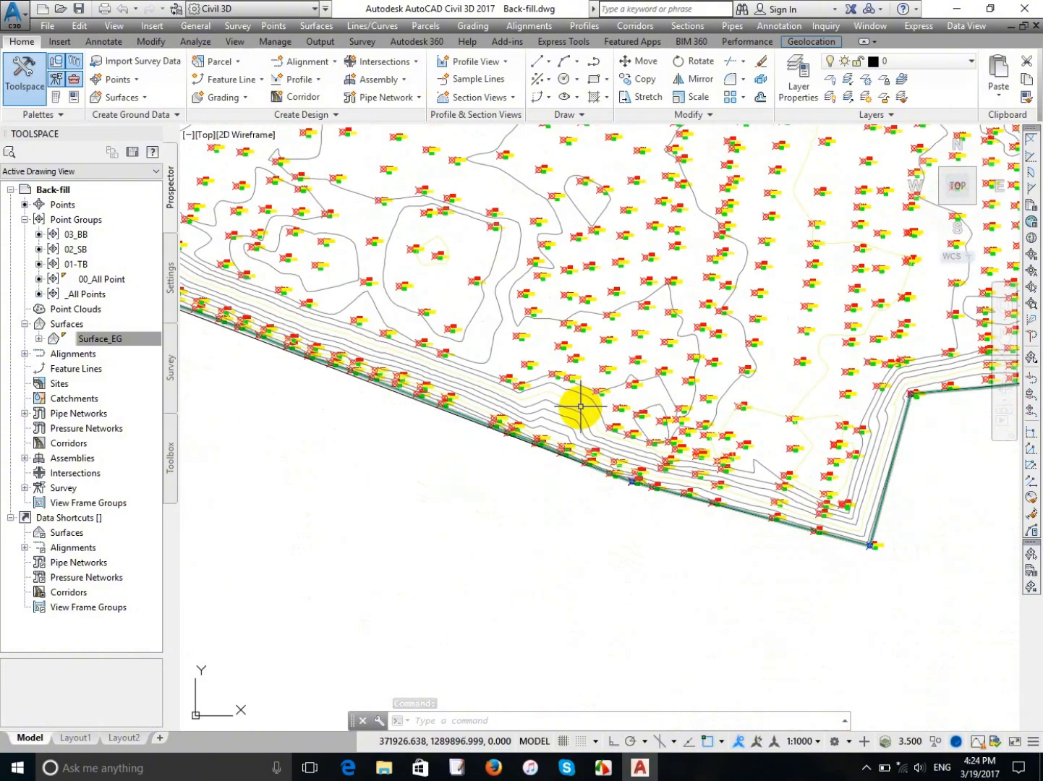
scroll(580, 407, "down", 5)
scroll(708, 263, "up", 3)
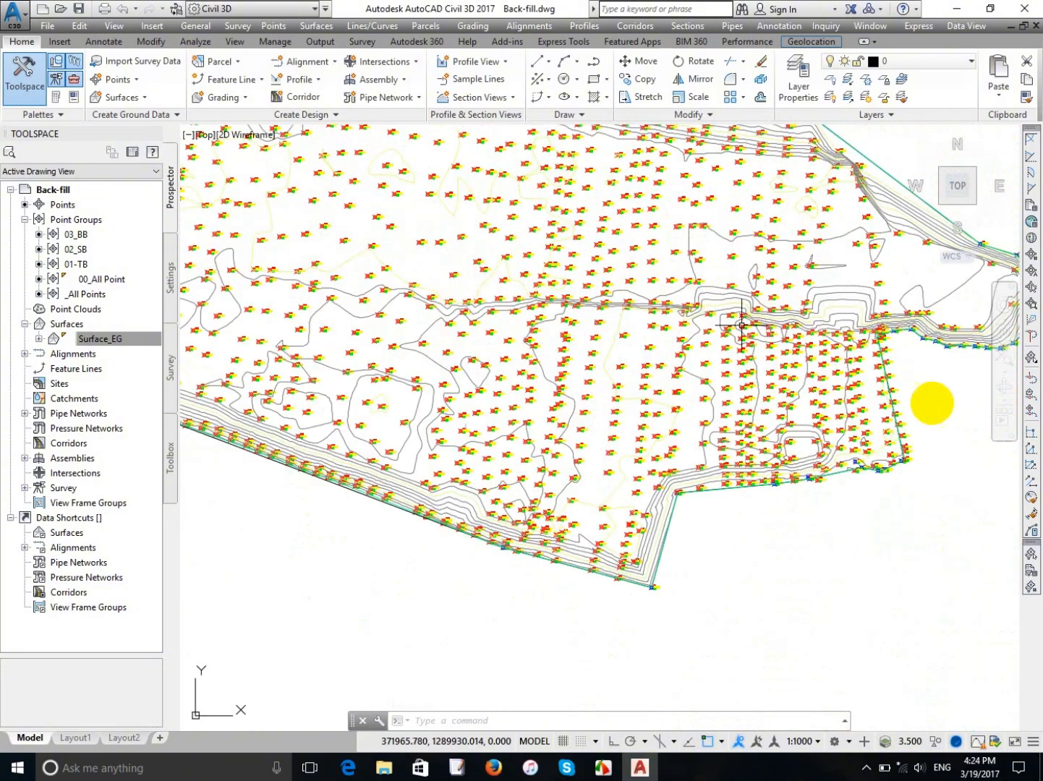
scroll(600, 368, "down", 6)
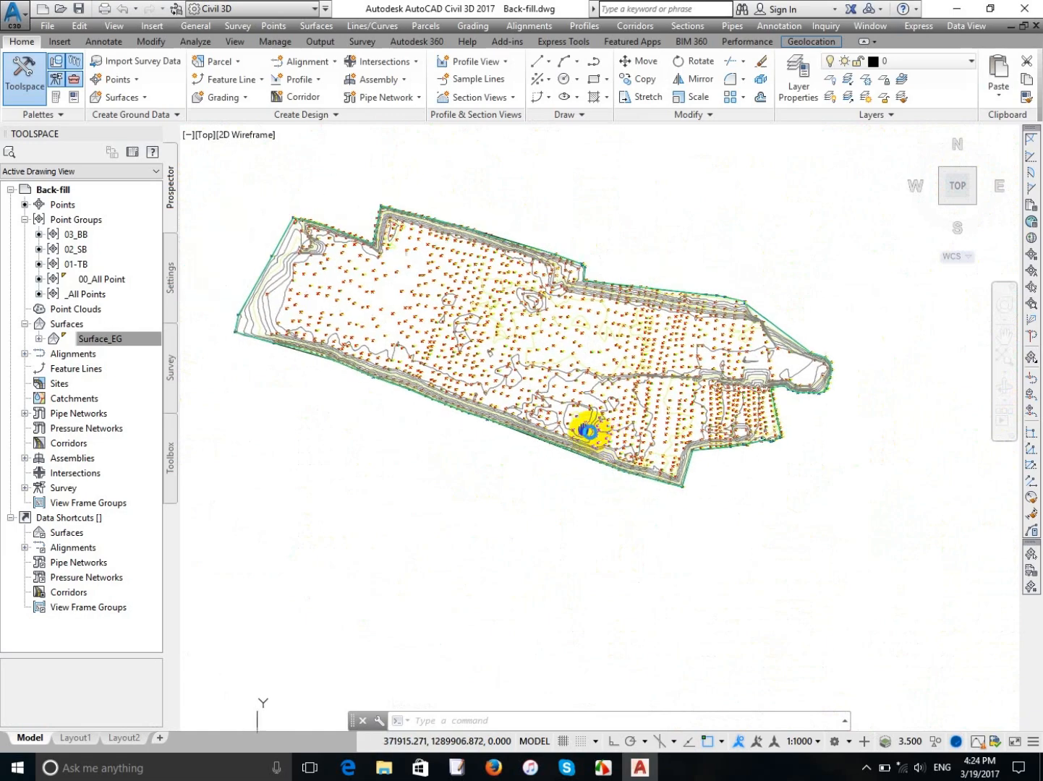
middle_click_drag(588, 431, 594, 436)
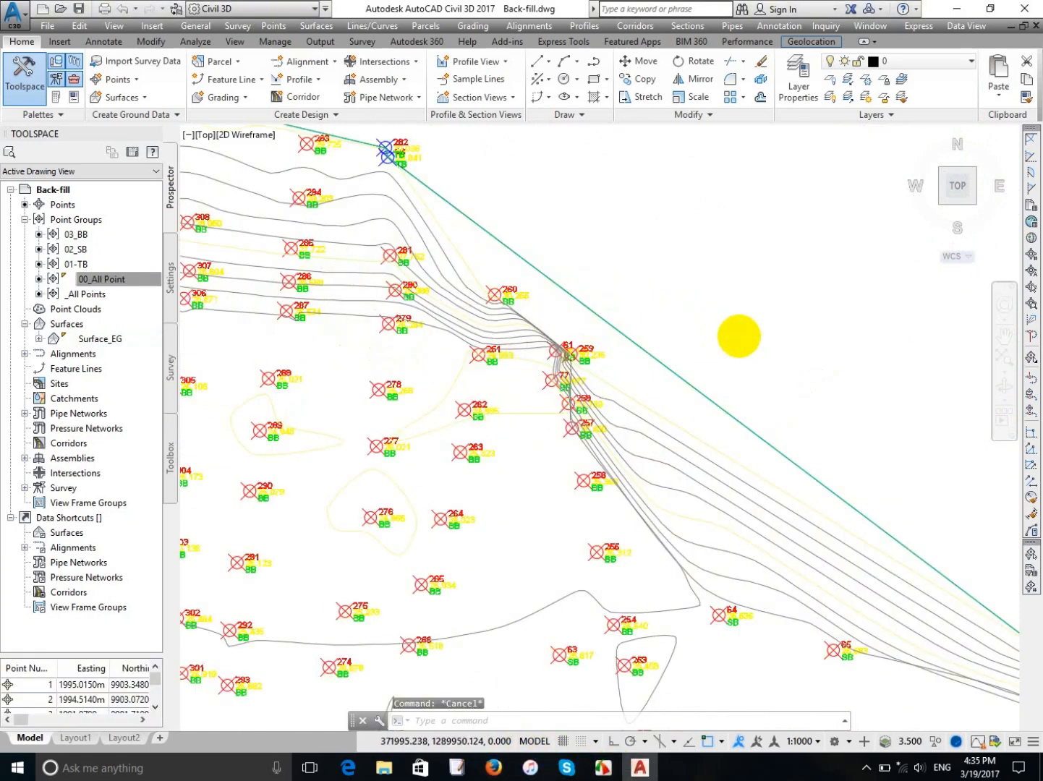
Look through the point list of the 00_All Point group down to its last point number.
scroll(582, 349, "down", 2)
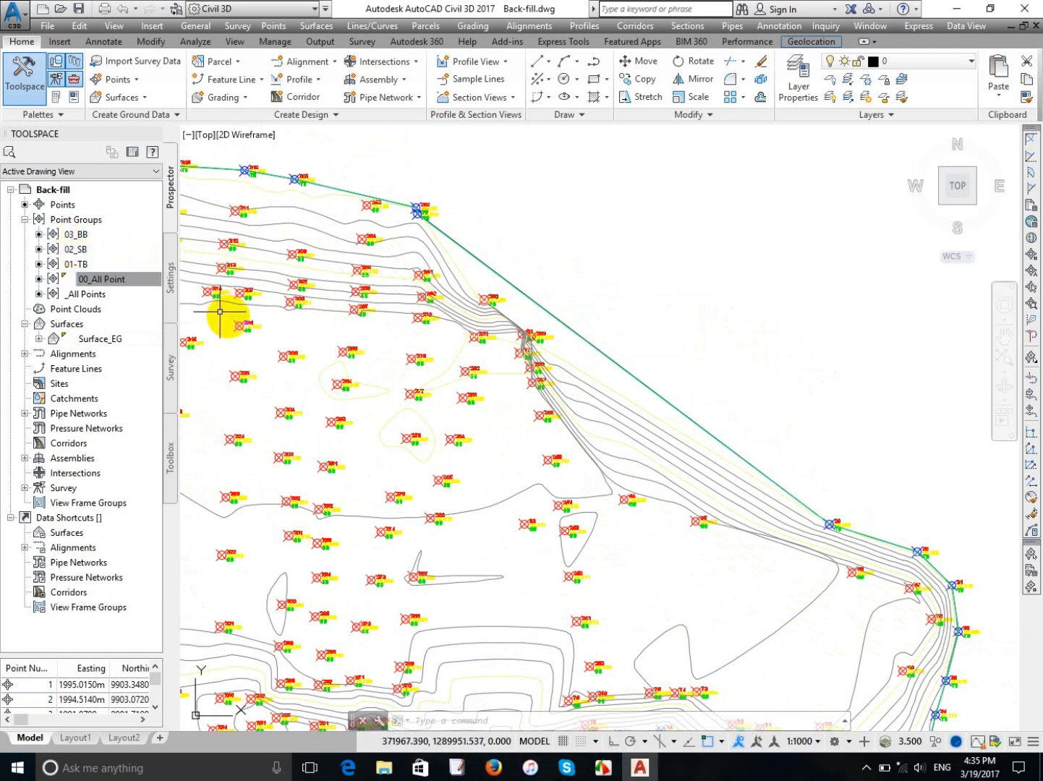
right_click(112, 282)
left_click(160, 289)
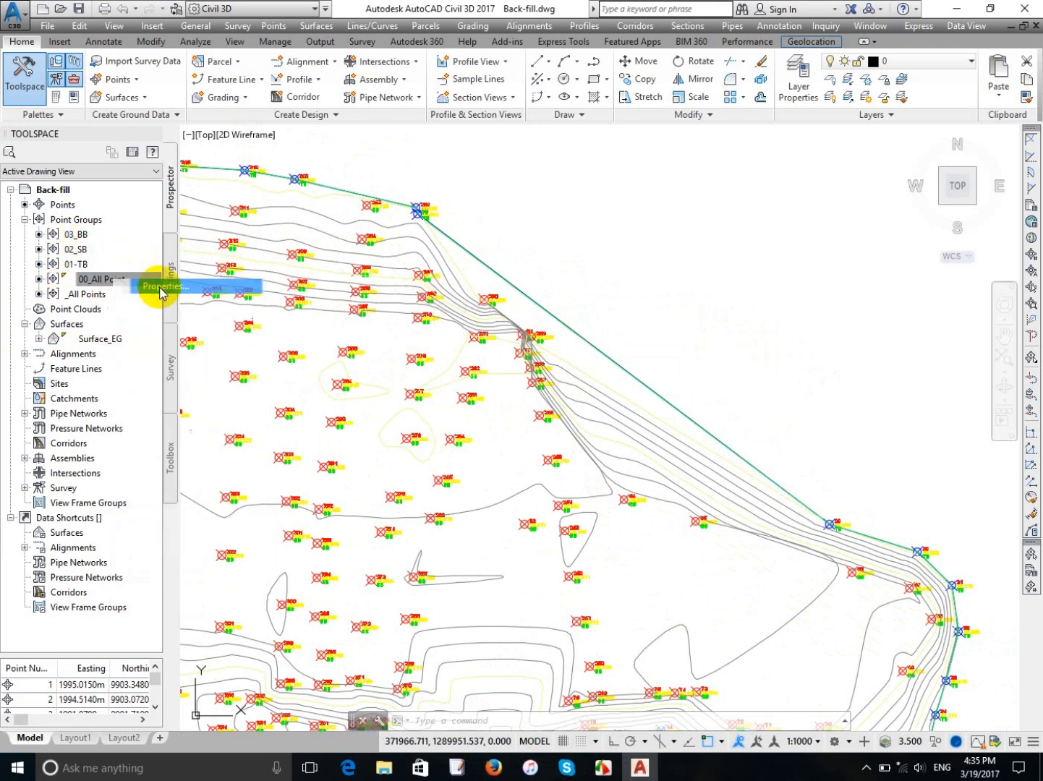
left_click(543, 67)
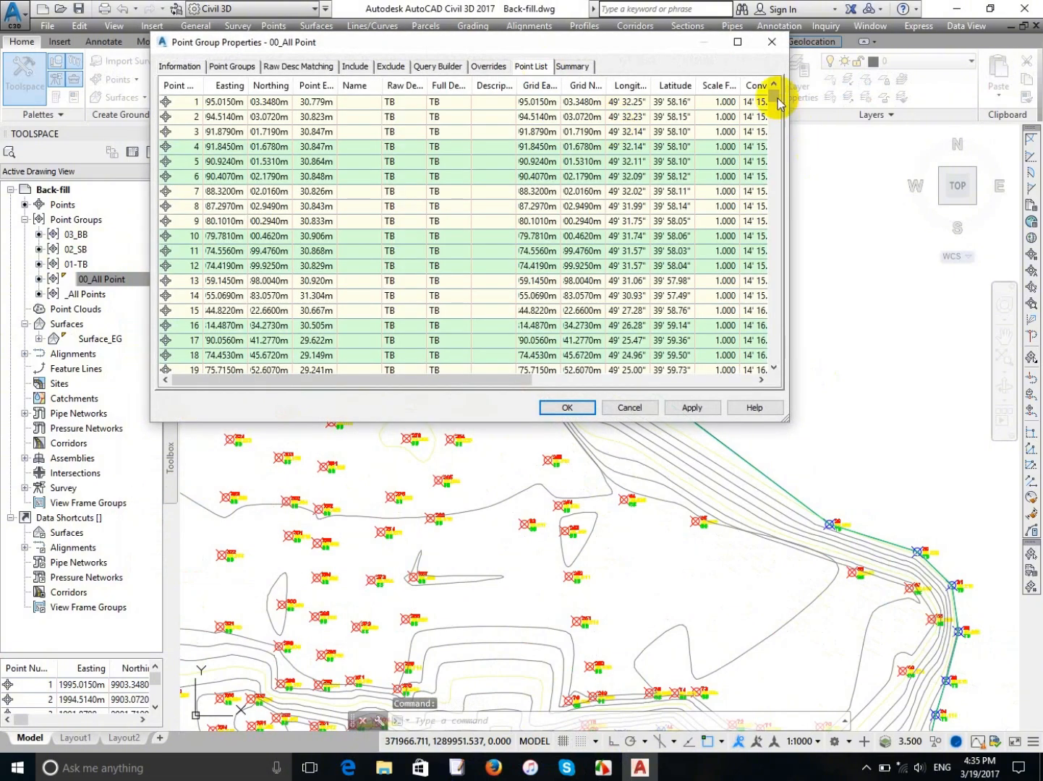
left_click_drag(778, 104, 760, 381)
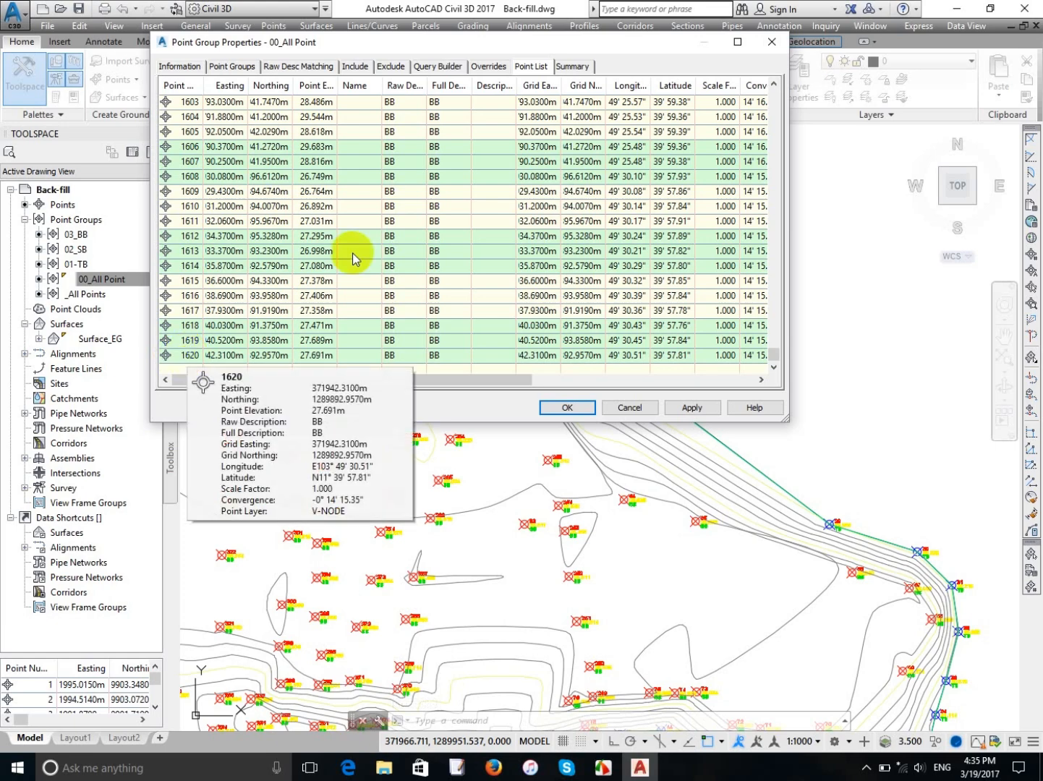
left_click(775, 46)
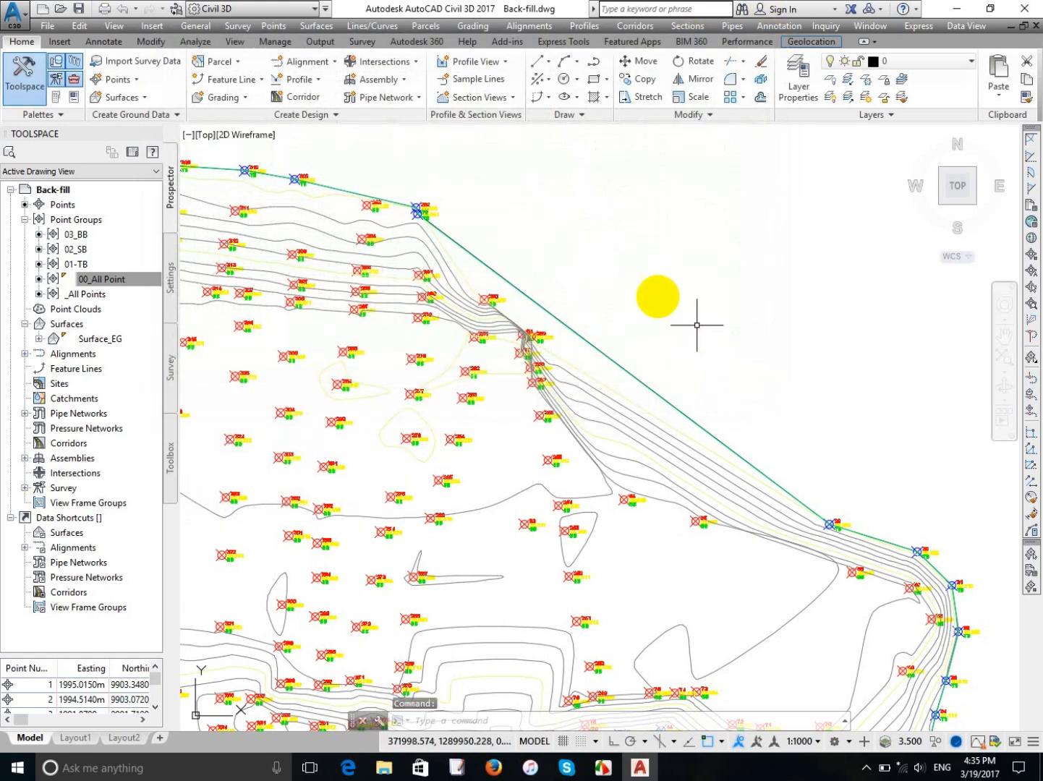
Manually create a point on the boundary's long northeastern edge beside point 259, with description TB and elevation 29.50.
left_click(287, 28)
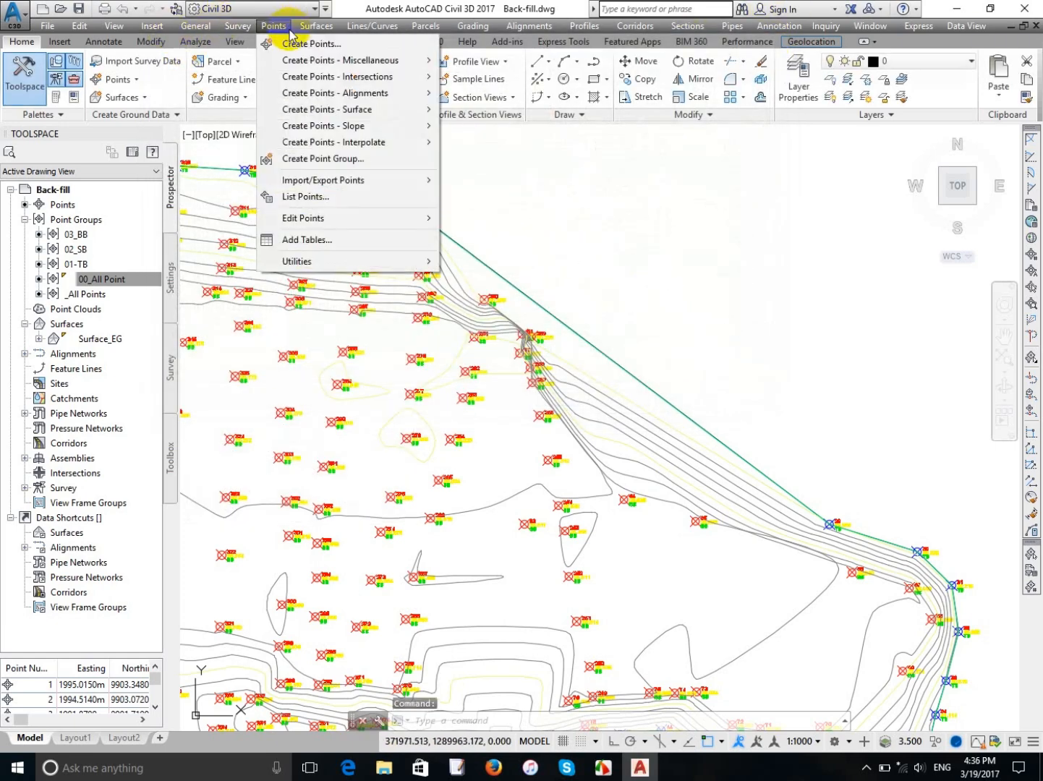
mouse_move(297, 62)
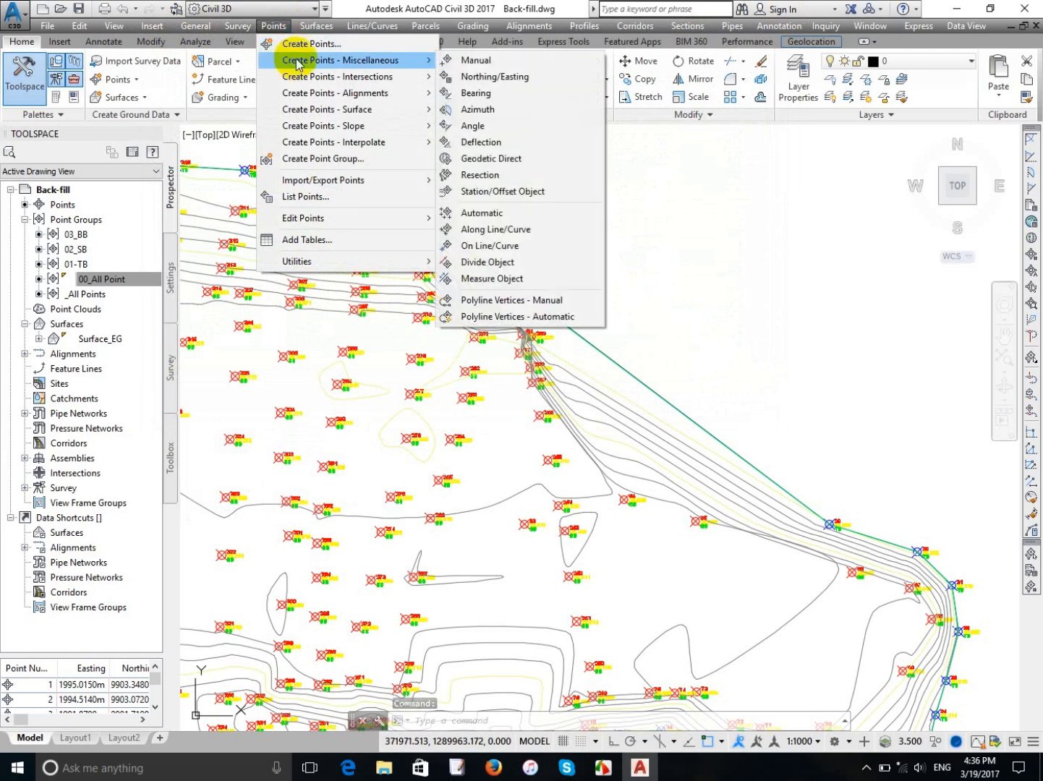
left_click(496, 62)
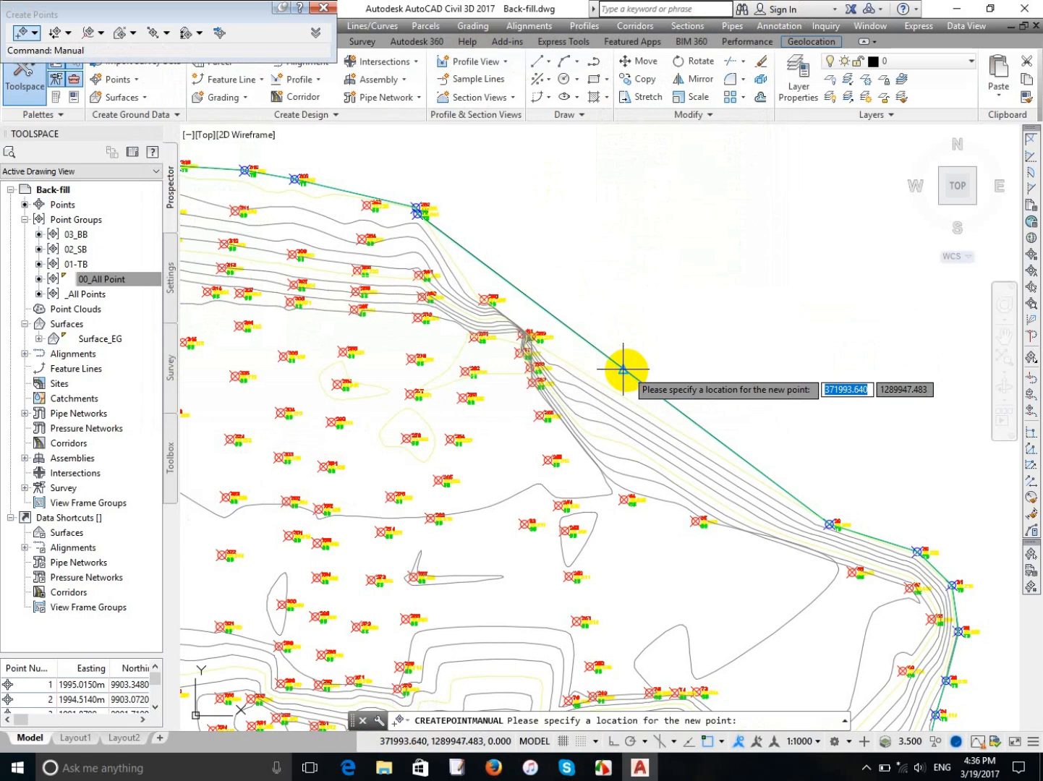
scroll(622, 370, "up", 4)
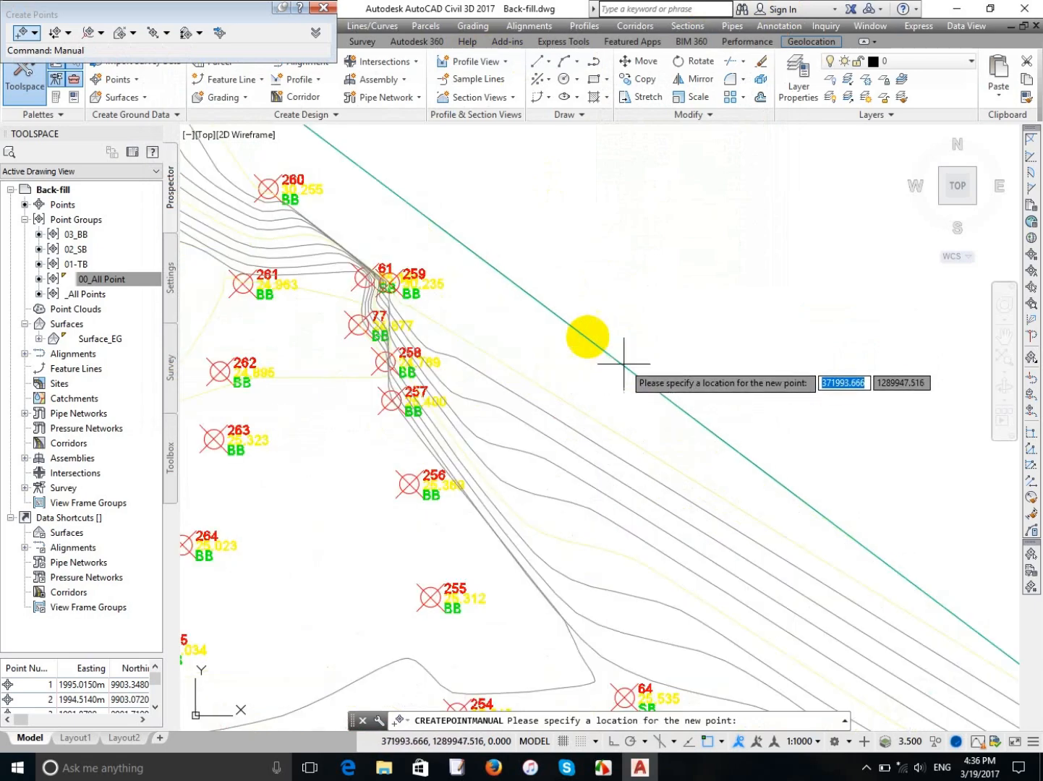
scroll(325, 268, "up", 5)
scroll(329, 266, "down", 7)
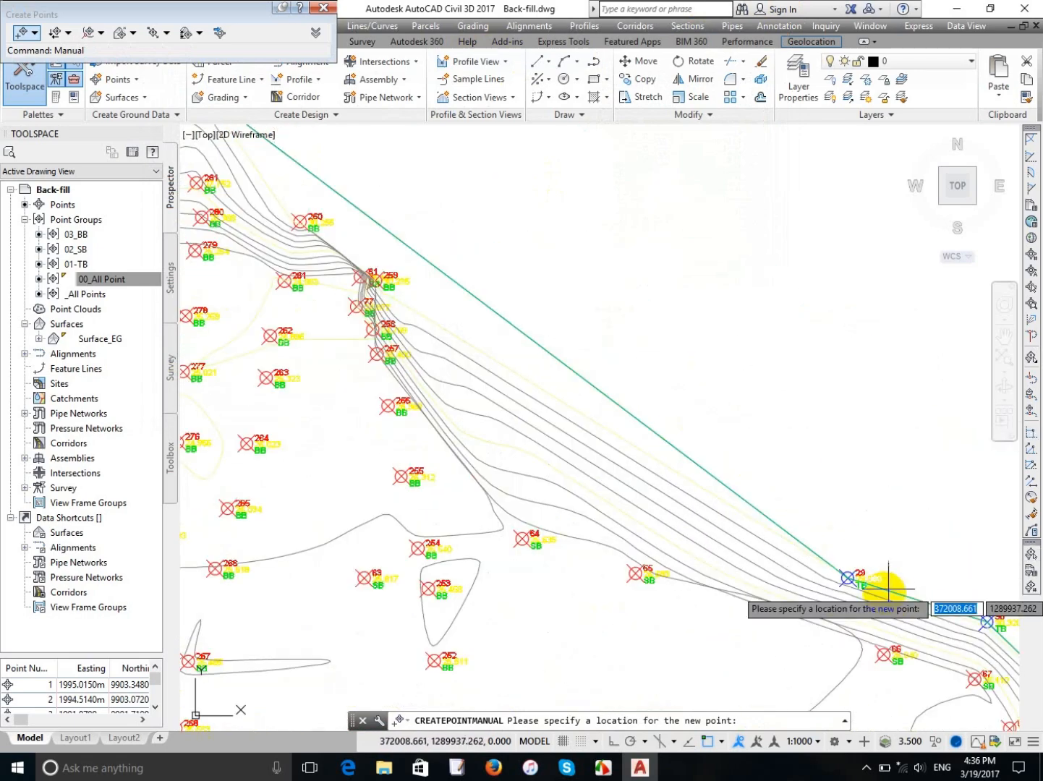
scroll(868, 582, "up", 5)
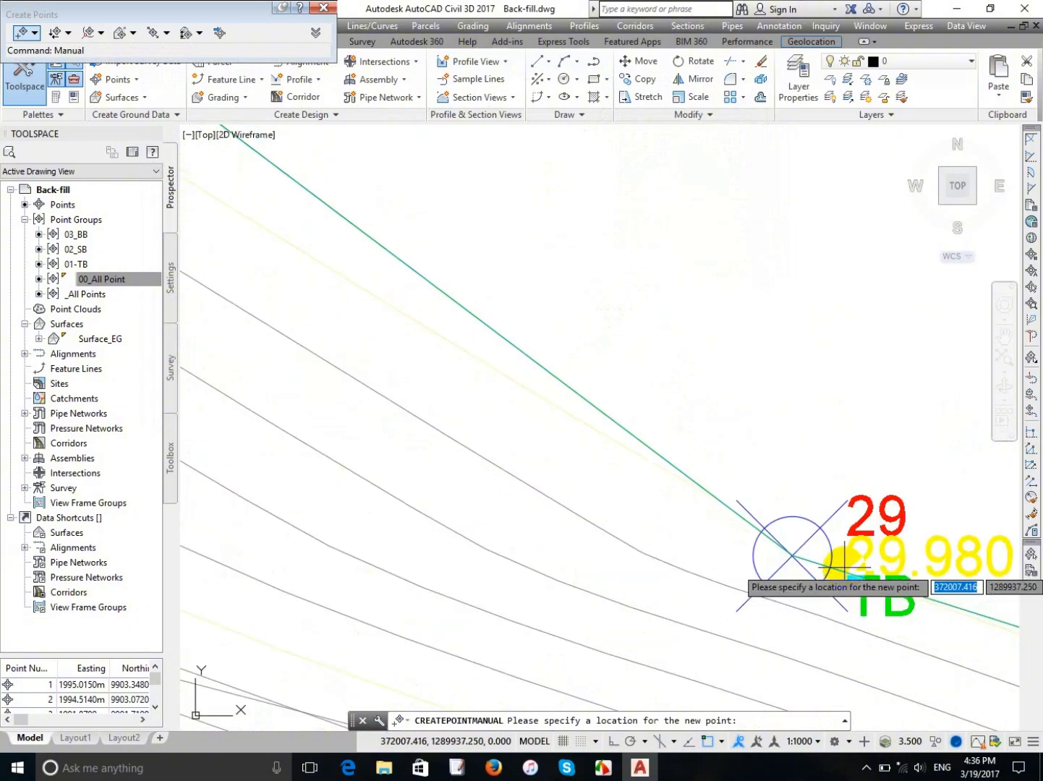
scroll(817, 410, "down", 4)
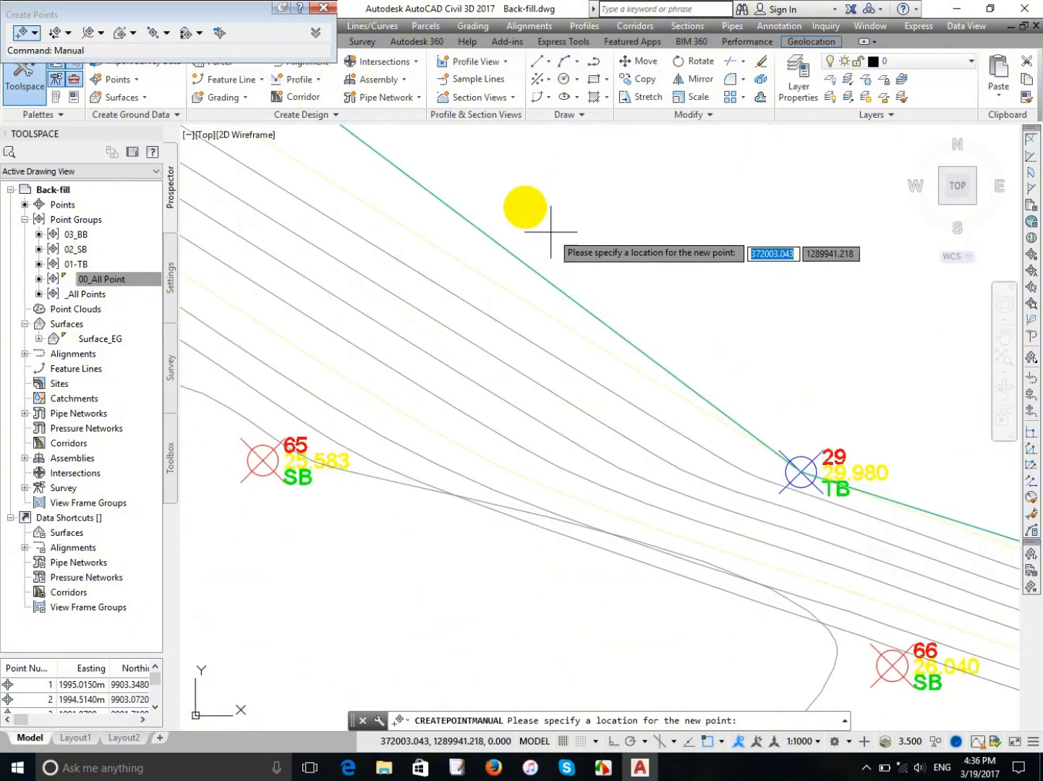
middle_click_drag(549, 233, 578, 269)
scroll(698, 481, "down", 3)
scroll(384, 319, "down", 3)
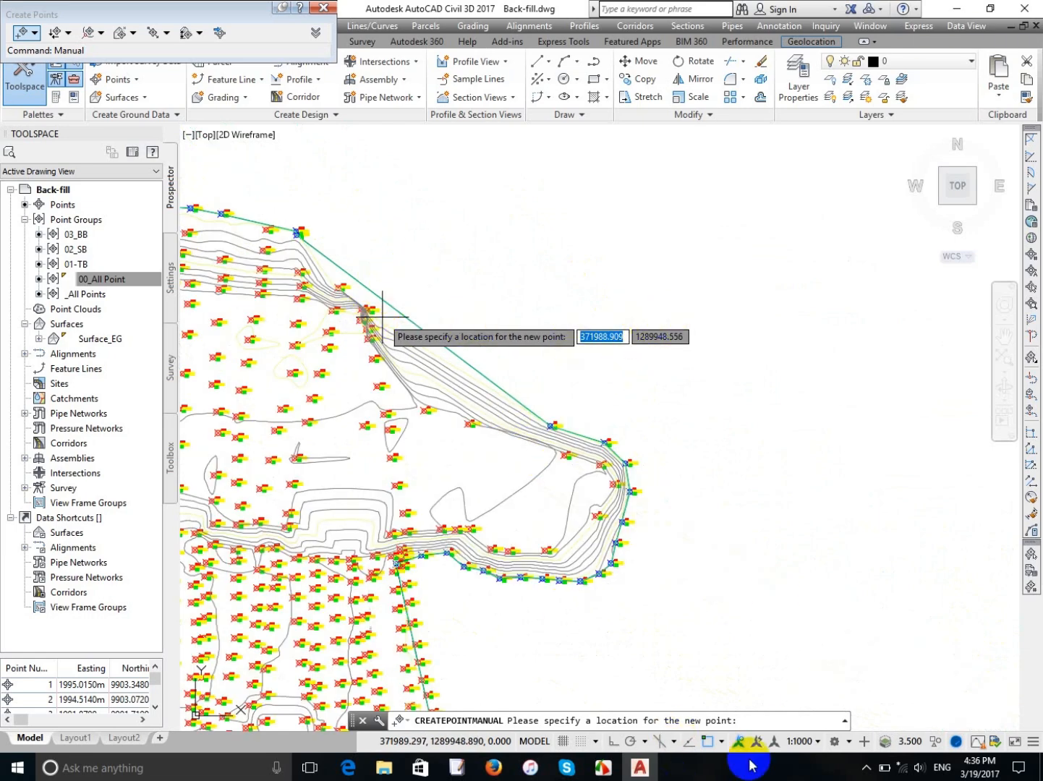
scroll(650, 639, "up", 4)
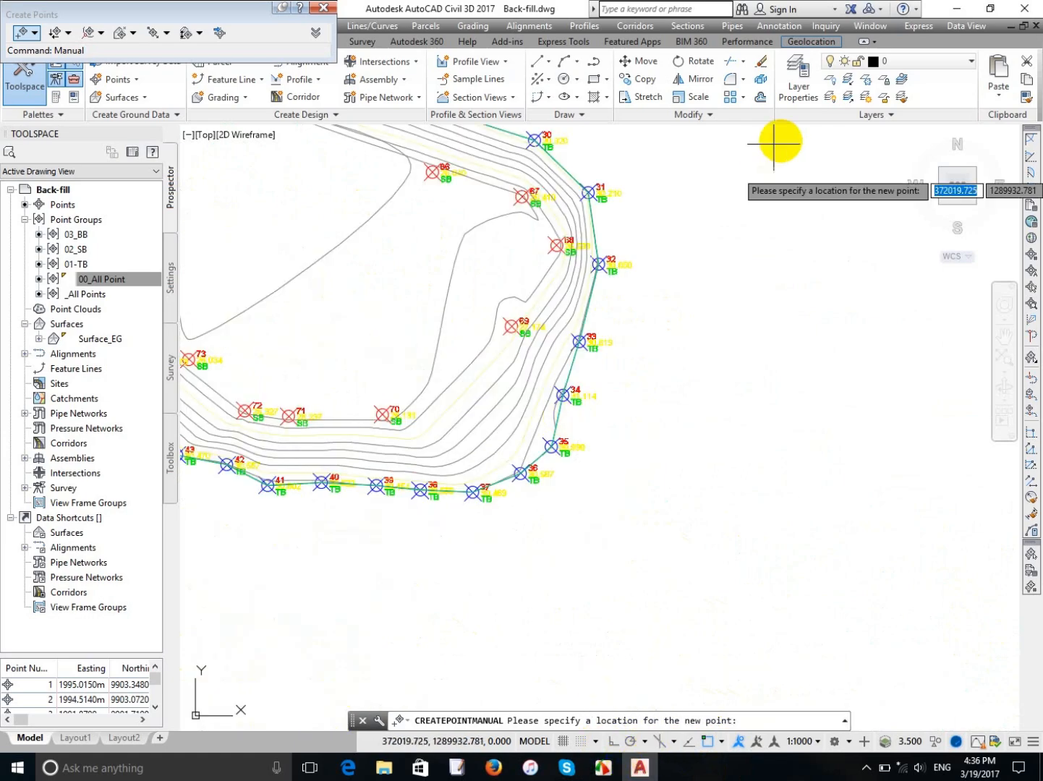
mouse_move(788, 204)
middle_mouse_down()
mouse_move(809, 373)
mouse_move(867, 543)
middle_mouse_up()
scroll(865, 539, "down", 4)
scroll(593, 403, "up", 5)
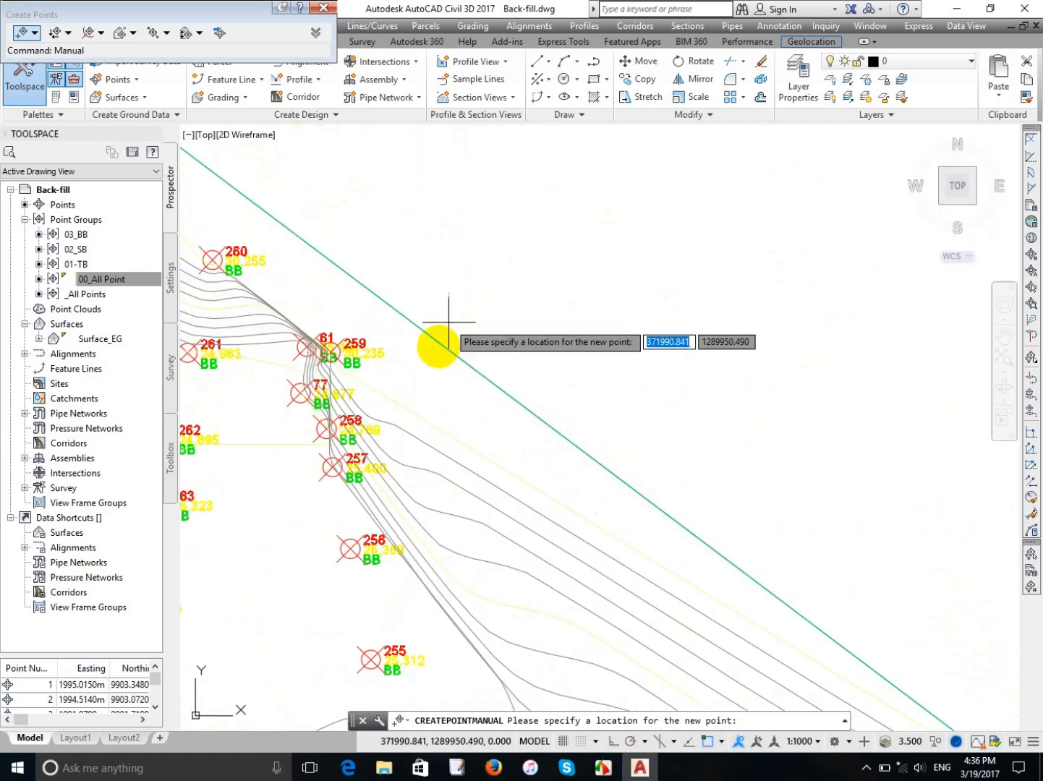
left_click(439, 340)
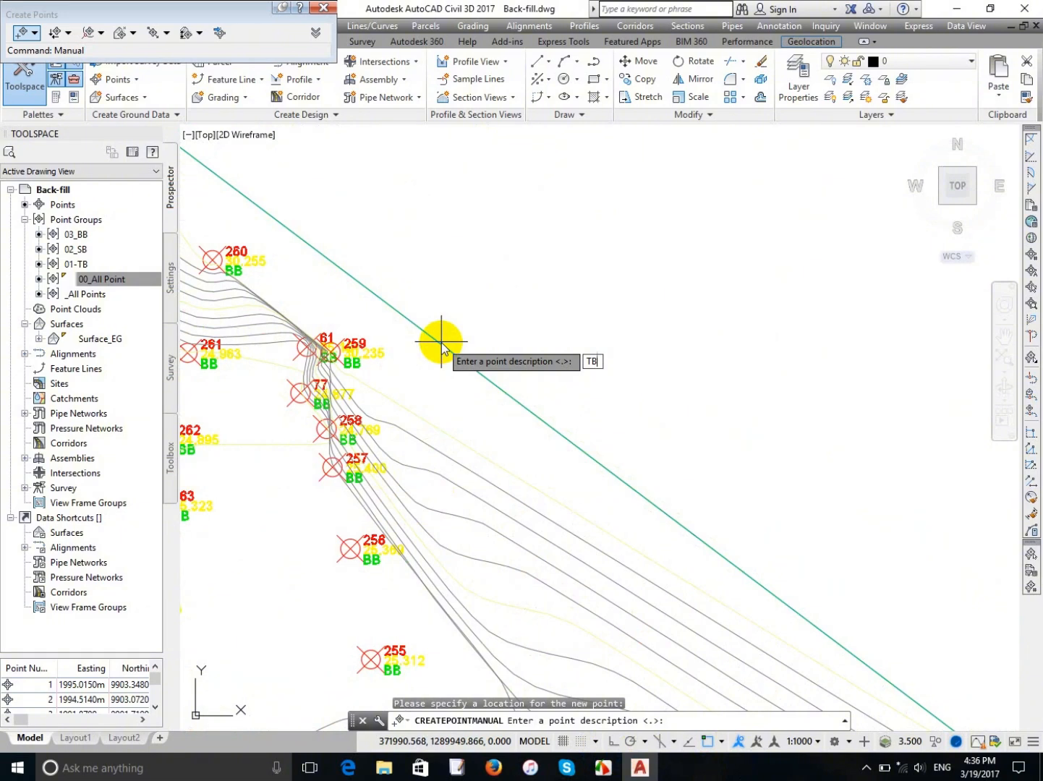
key("Return")
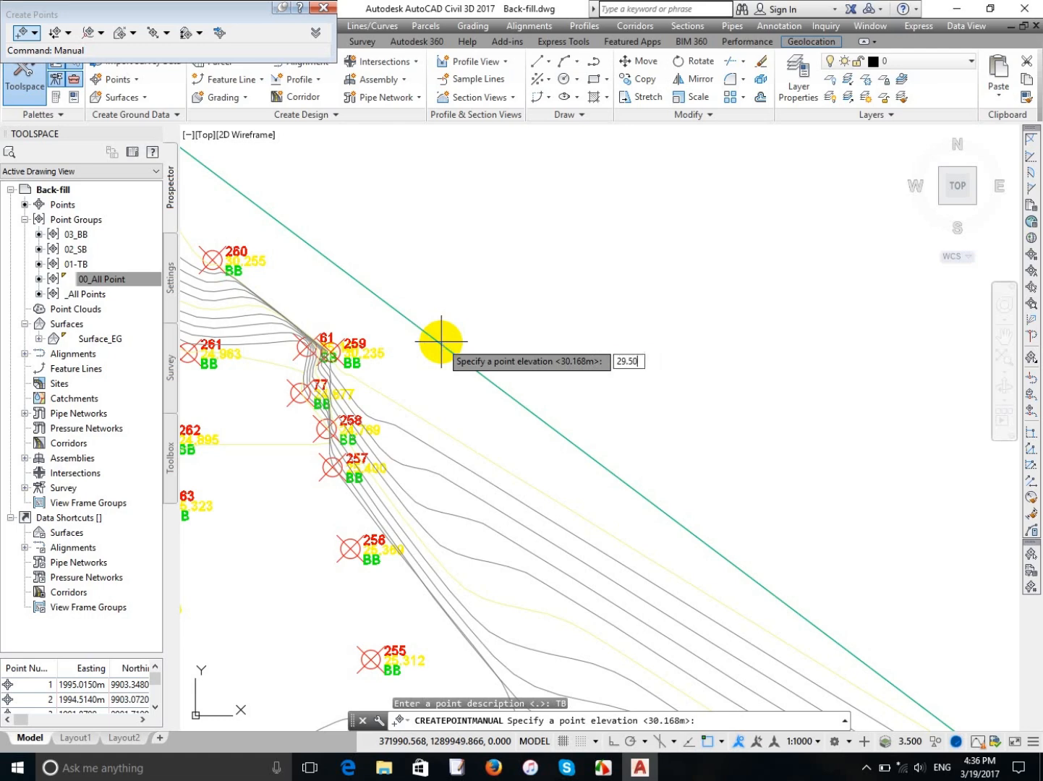
key("Return")
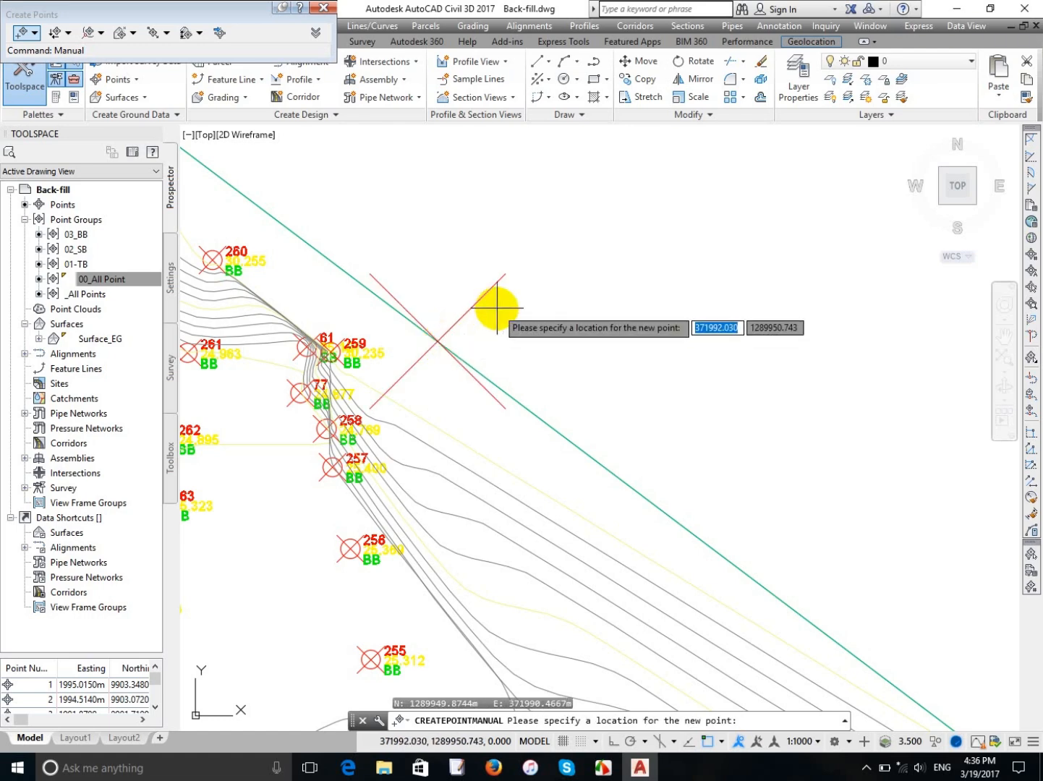
key("Return")
Update the out-of-date 01-TB point group to include the new boundary point.
scroll(497, 307, "down", 6)
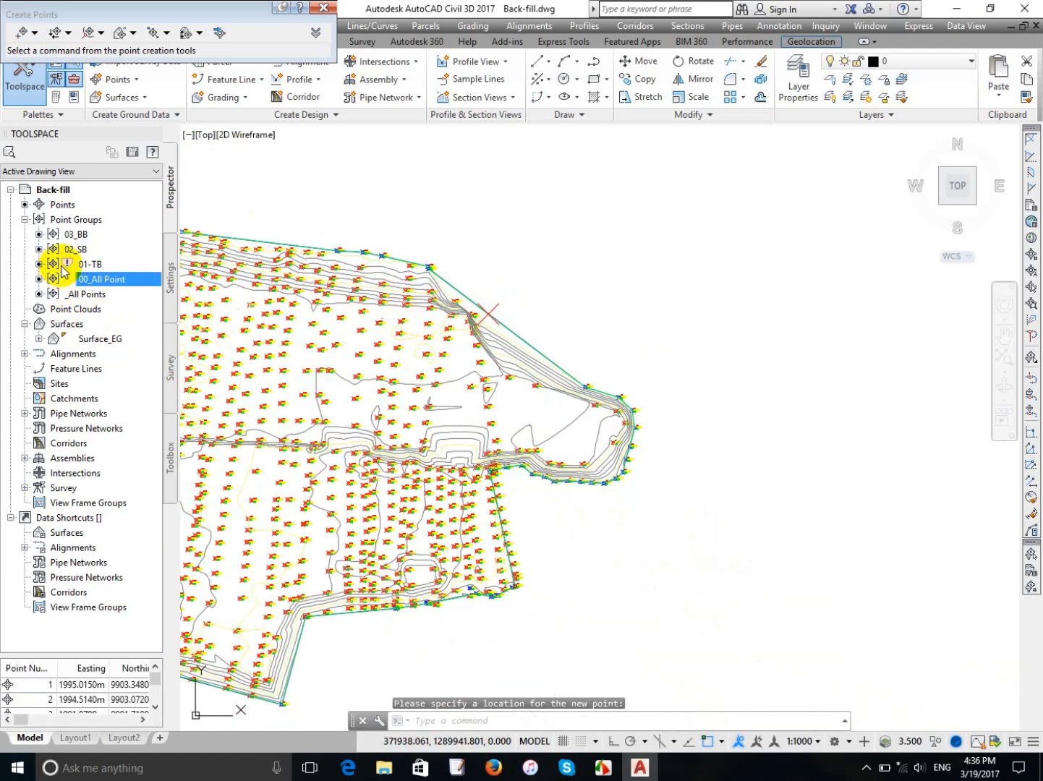
right_click(107, 264)
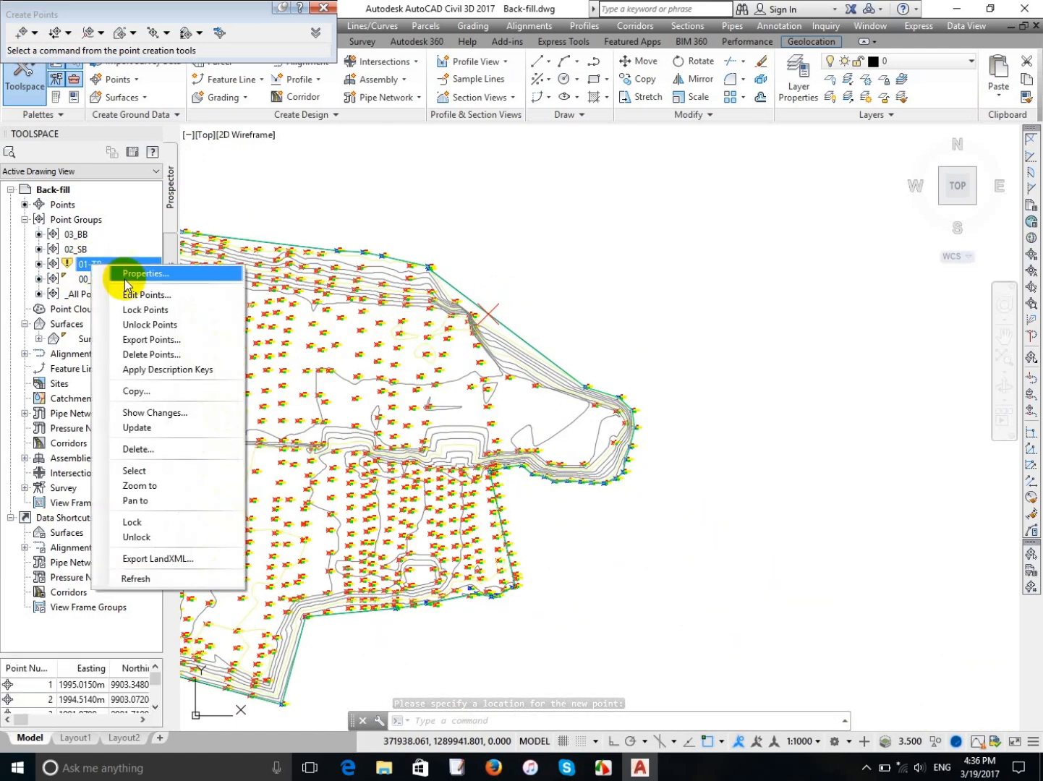
left_click(135, 428)
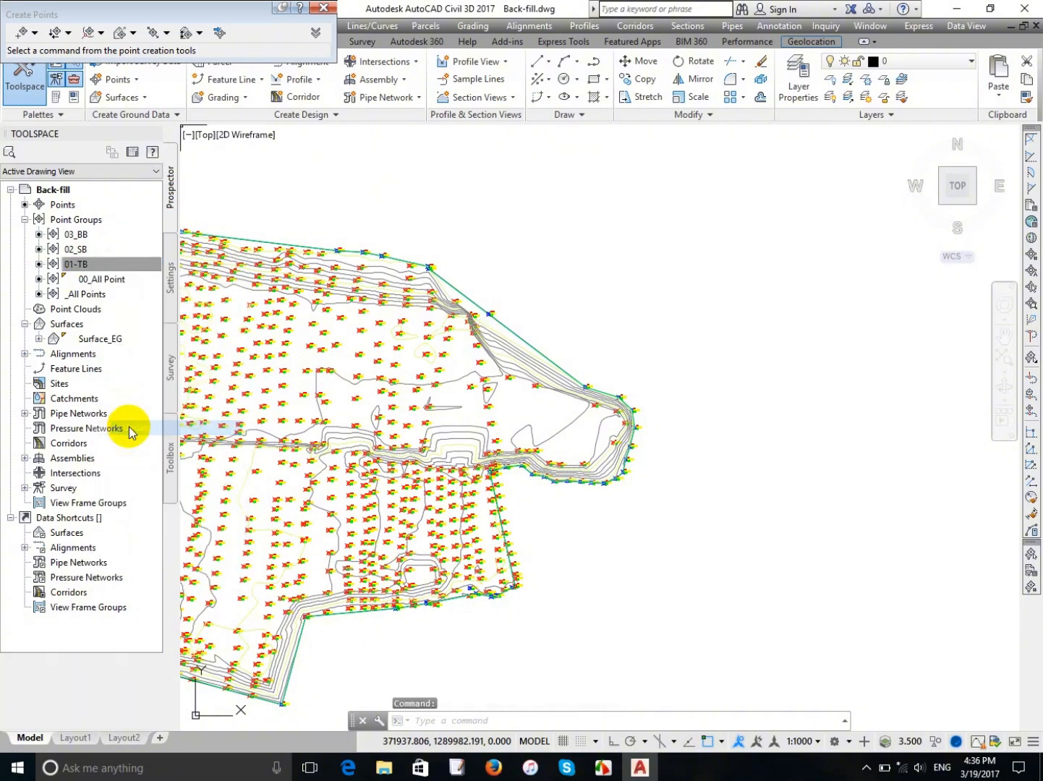
Compare the new boundary point's elevation with those of neighbouring points 259, 29, 28 and 282.
scroll(476, 353, "up", 4)
scroll(427, 300, "up", 2)
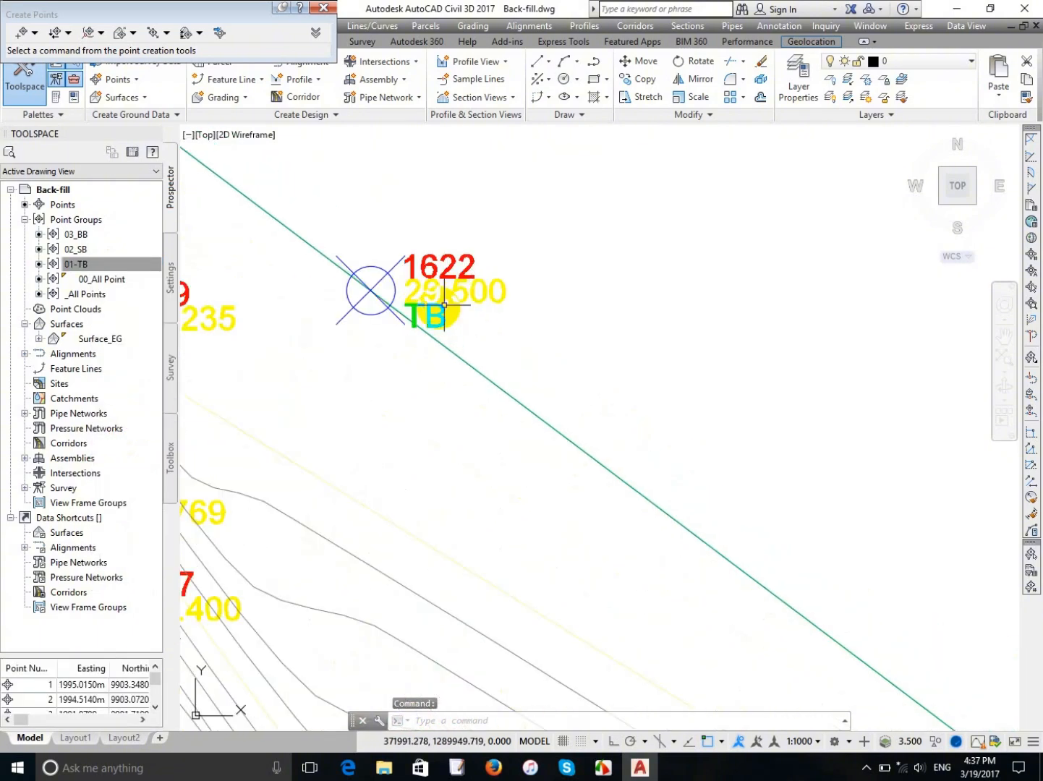
scroll(416, 305, "down", 2)
scroll(414, 307, "up", 4)
scroll(478, 296, "down", 3)
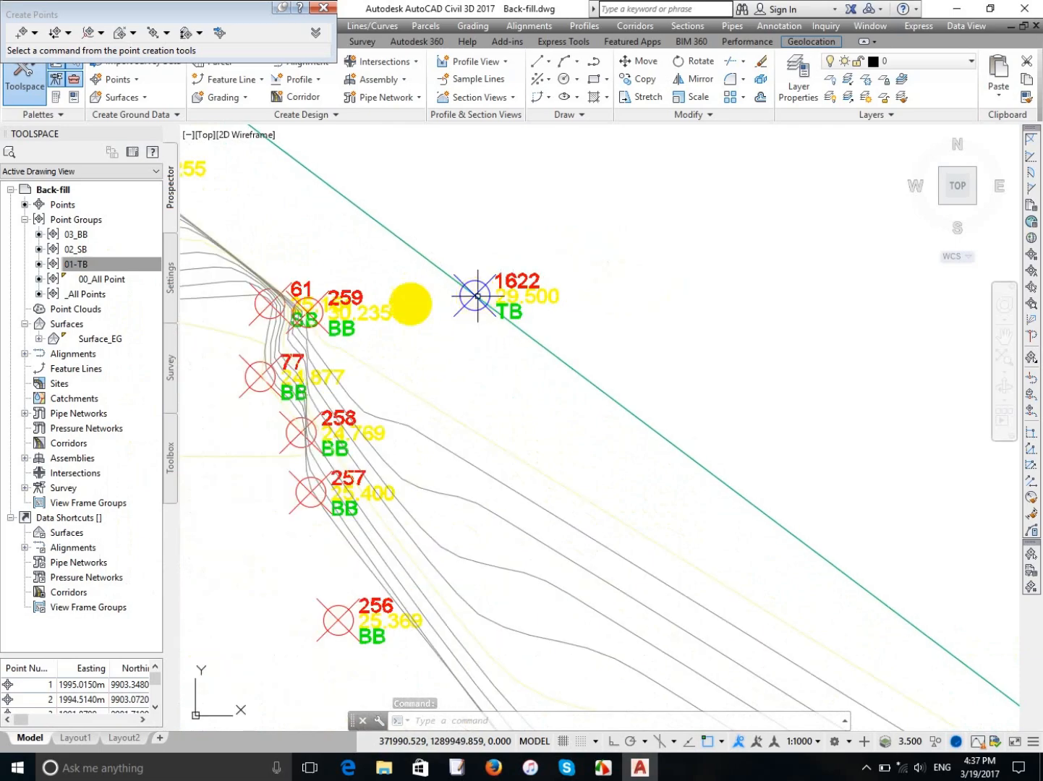
scroll(310, 315, "up", 3)
scroll(400, 293, "down", 2)
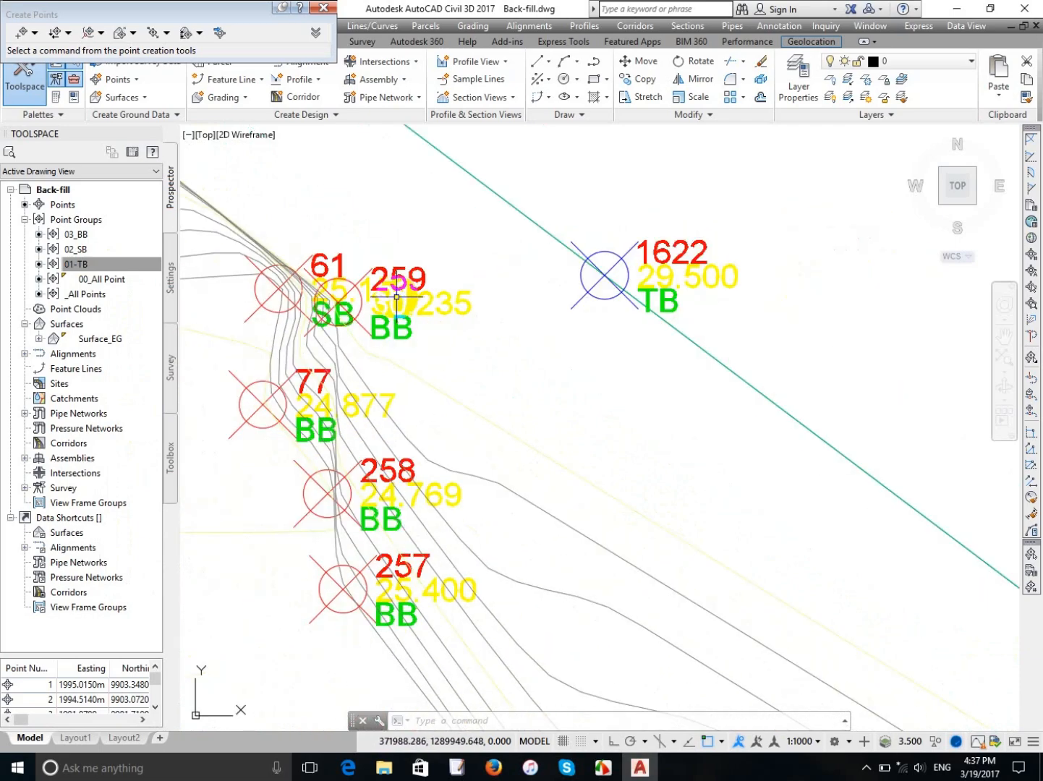
scroll(400, 297, "up", 6)
scroll(397, 296, "down", 4)
scroll(397, 298, "down", 3)
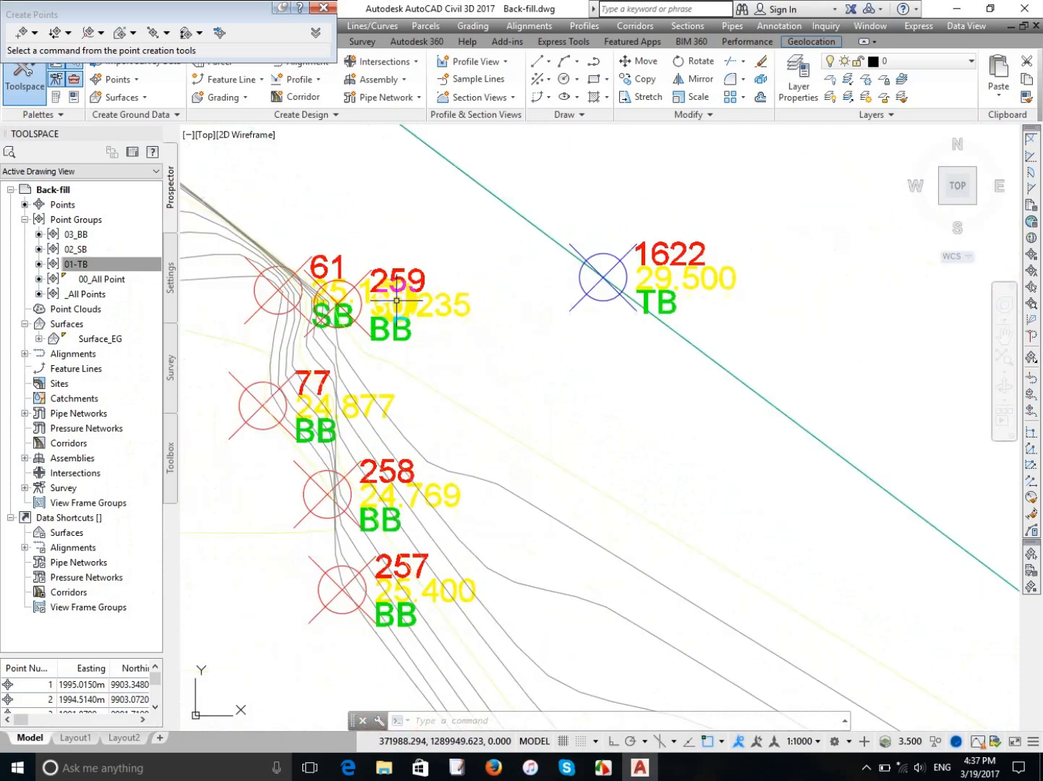
scroll(362, 294, "up", 5)
scroll(361, 292, "down", 5)
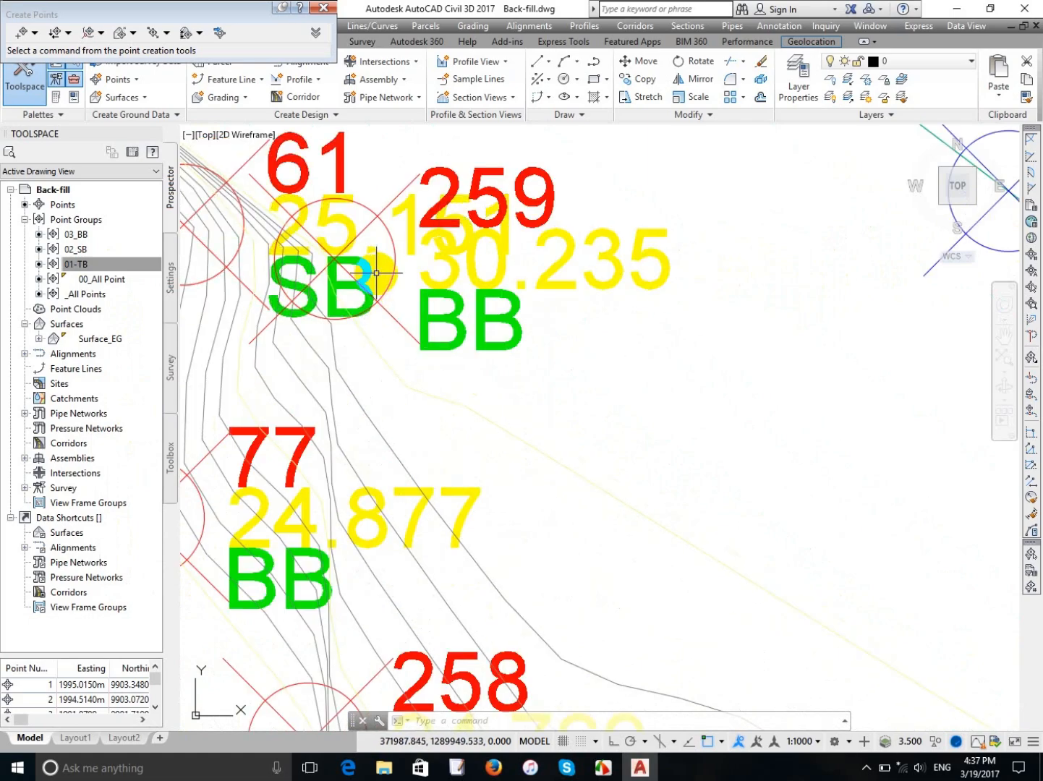
scroll(843, 564, "up", 5)
scroll(723, 528, "up", 3)
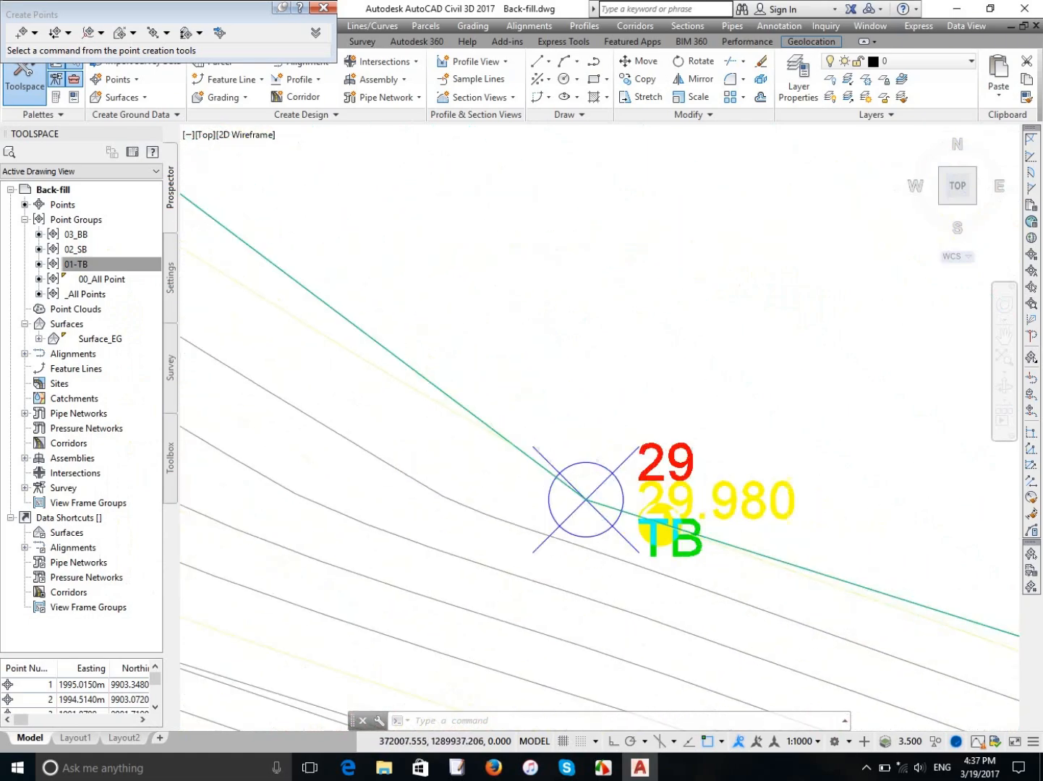
scroll(636, 491, "down", 8)
scroll(463, 361, "up", 5)
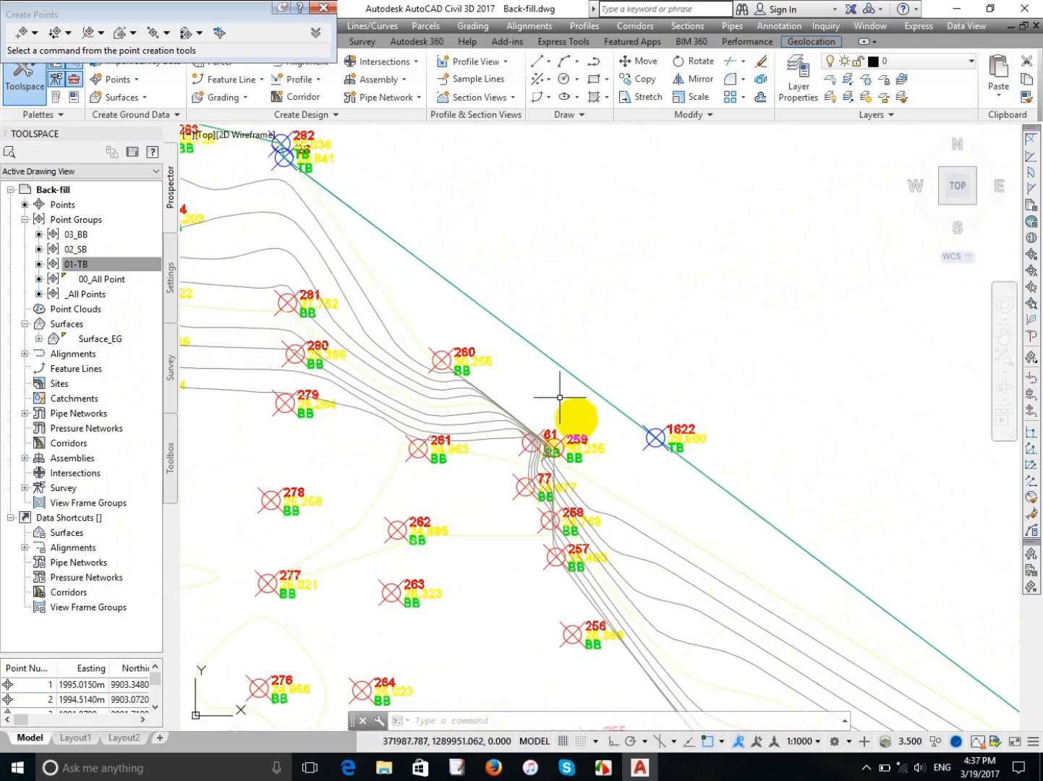
scroll(651, 484, "up", 6)
scroll(647, 494, "down", 10)
scroll(535, 404, "up", 8)
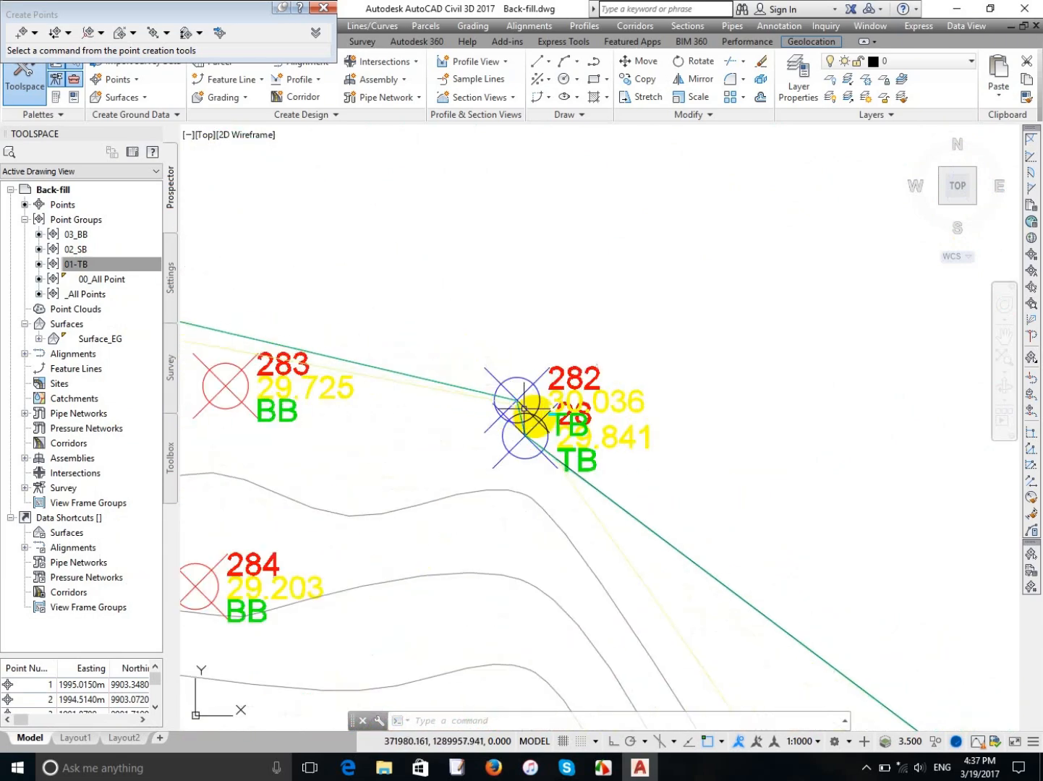
scroll(463, 279, "down", 6)
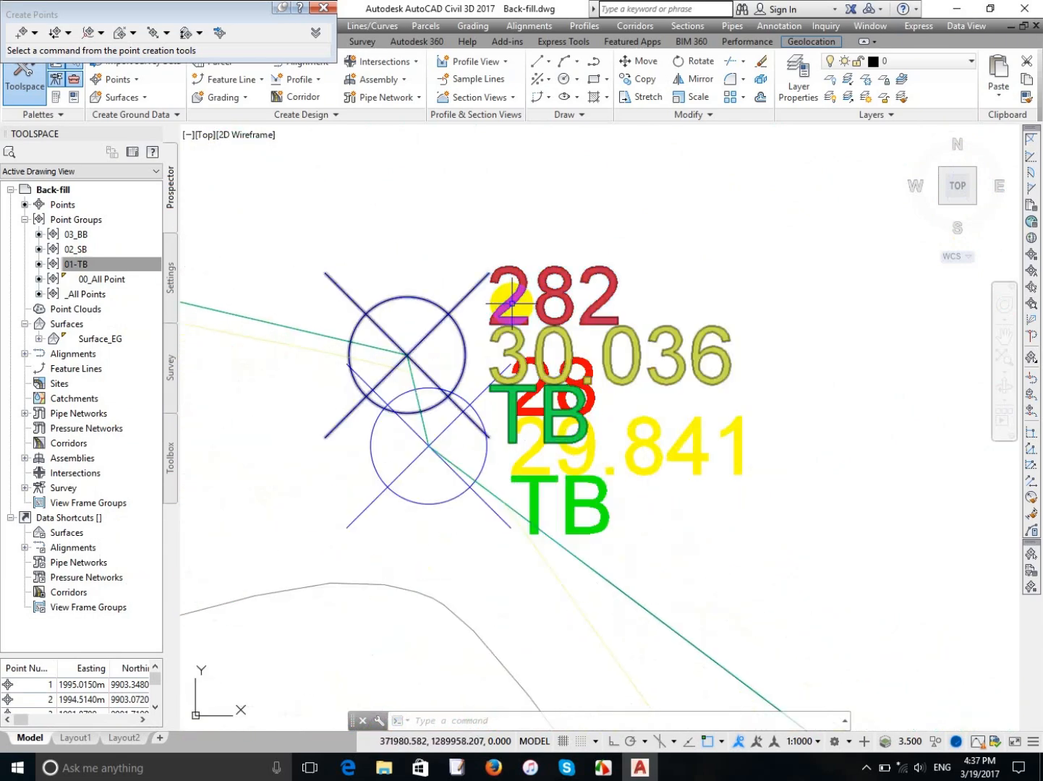
Set the elevation of the new TB point on the northeastern boundary edge to 30.3 m.
scroll(839, 571, "up", 10)
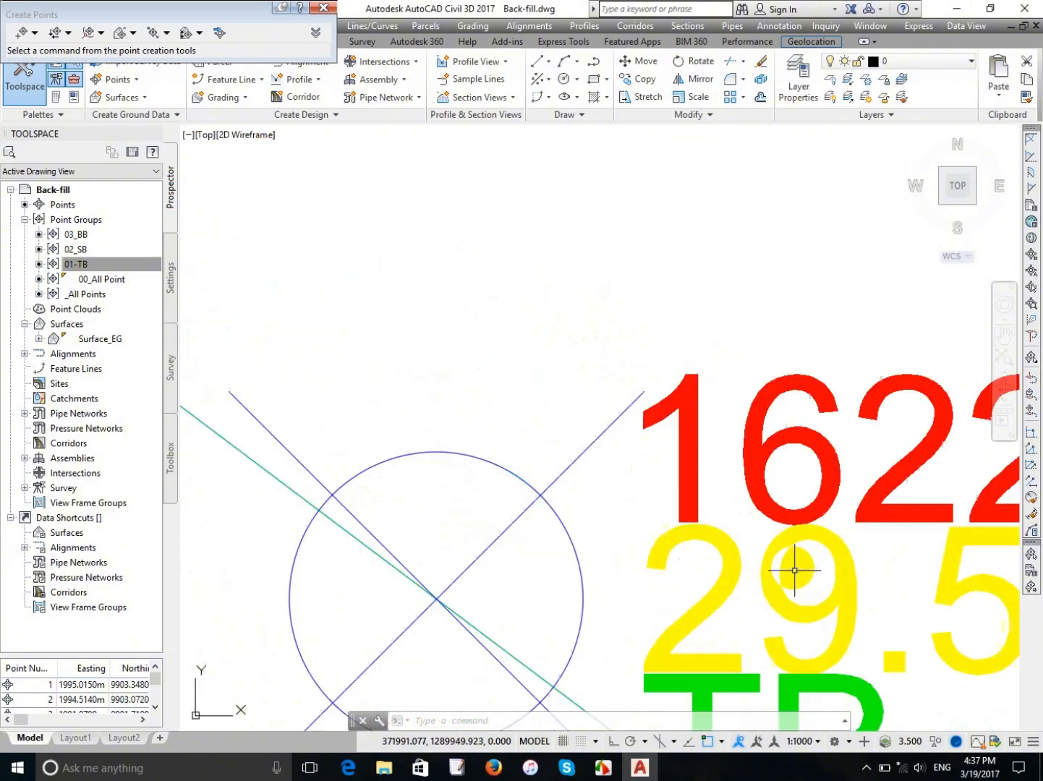
left_click(587, 360)
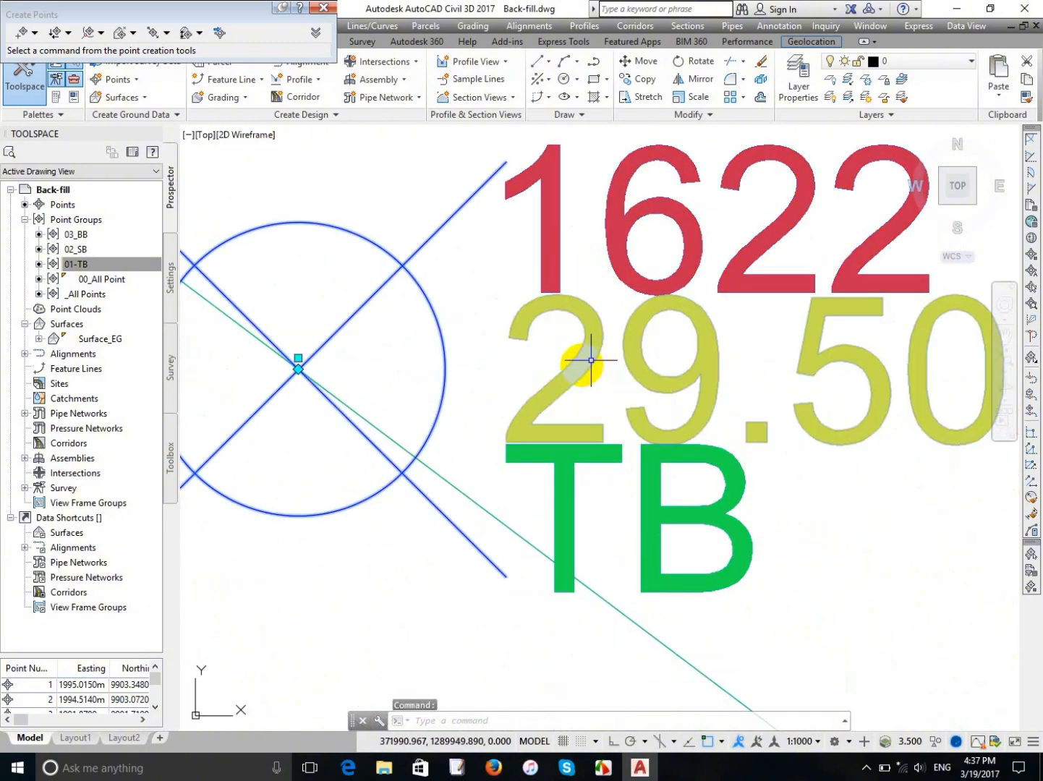
right_click(559, 354)
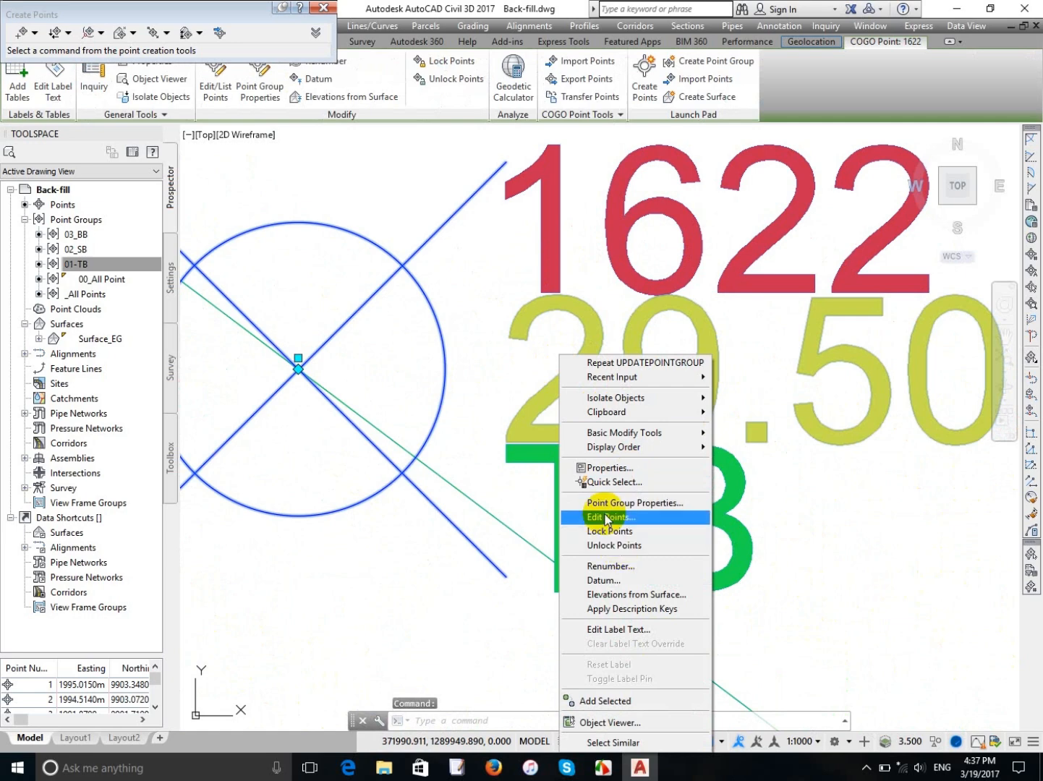
left_click(608, 516)
left_click(218, 50)
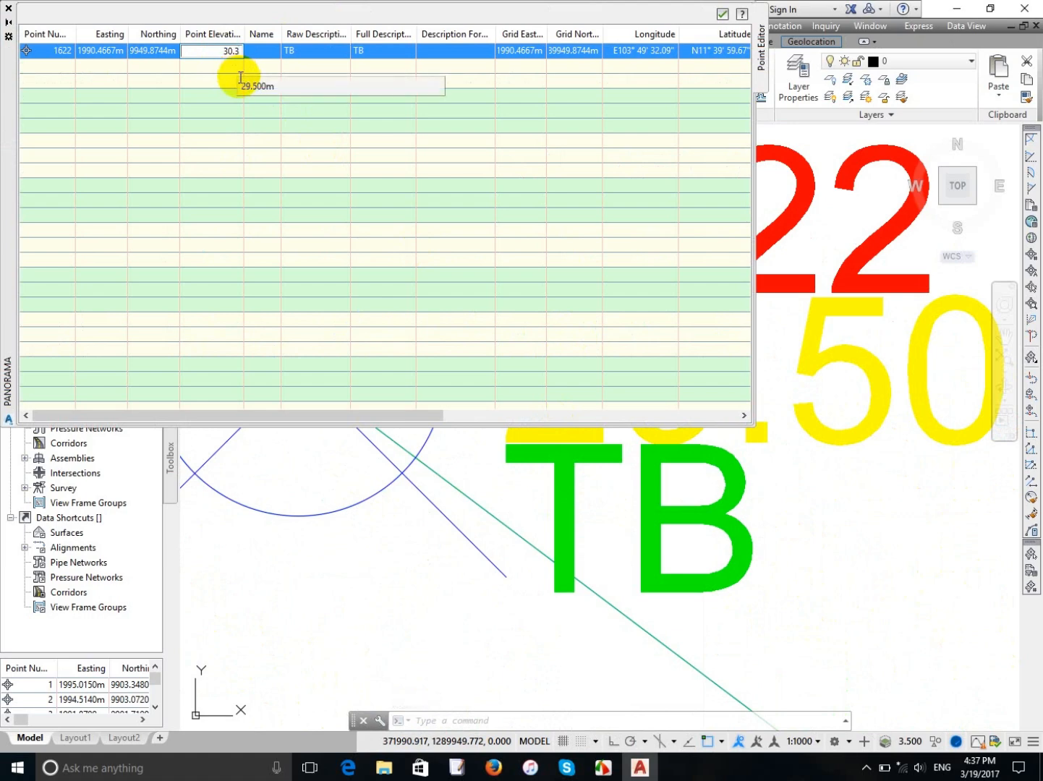
key("Return")
left_click(6, 8)
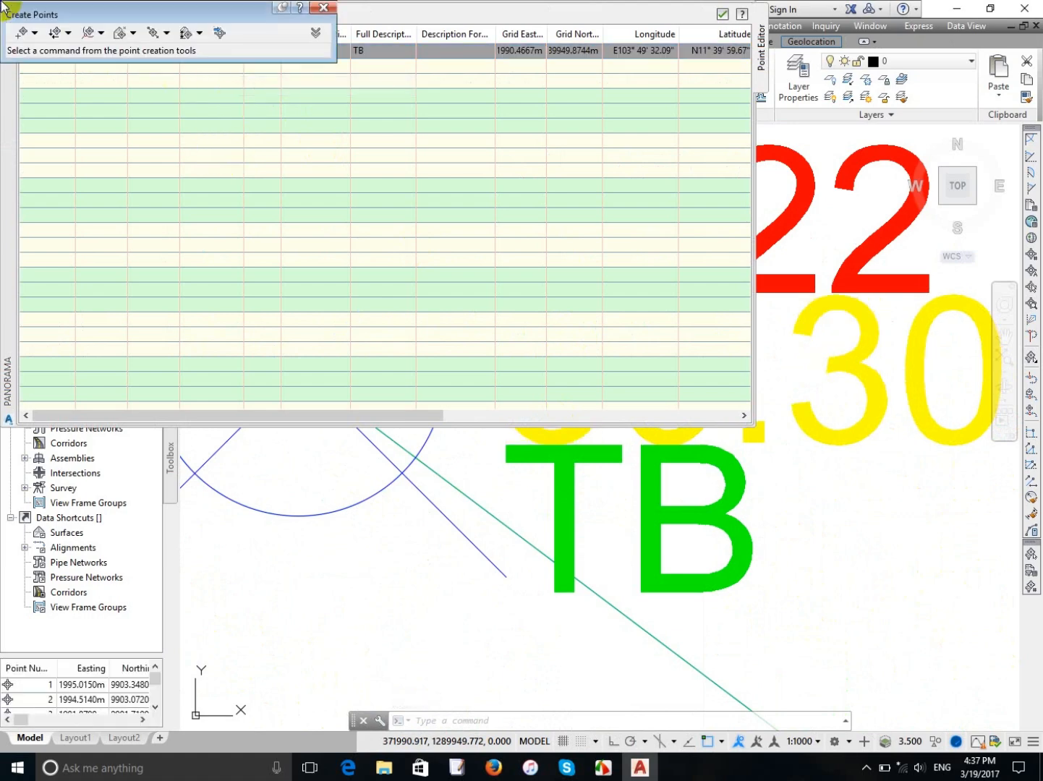
Close the point editor and return to the drawing around the new TB point.
left_click(394, 13)
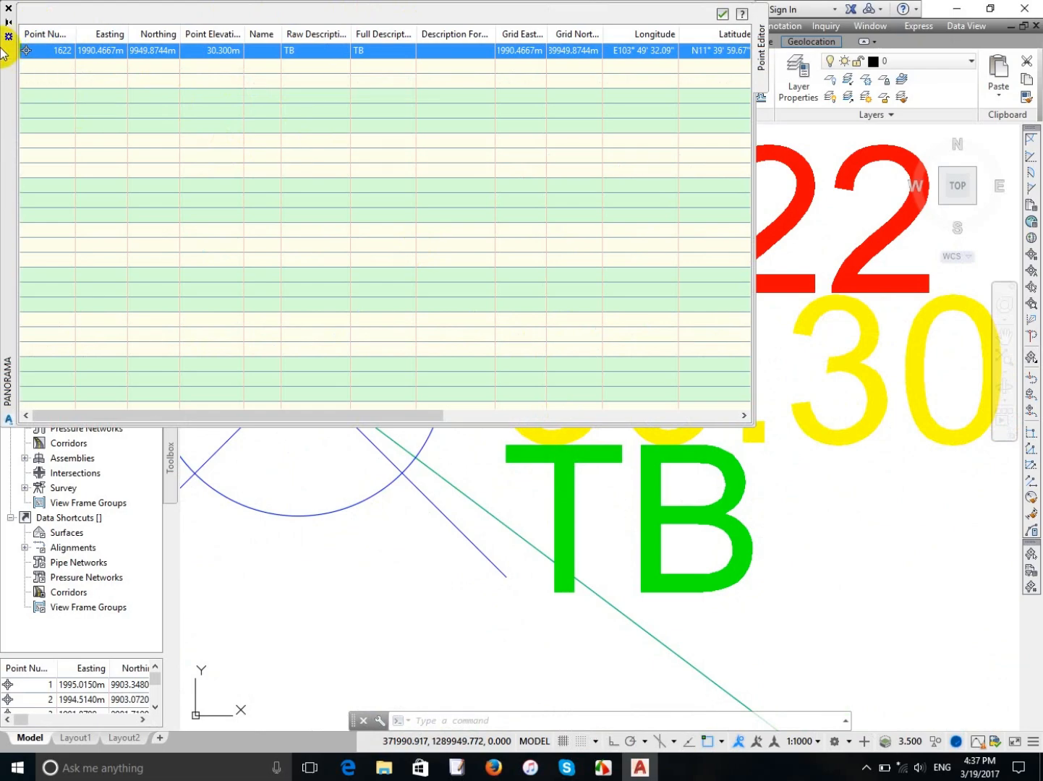
left_click(6, 9)
scroll(579, 318, "down", 10)
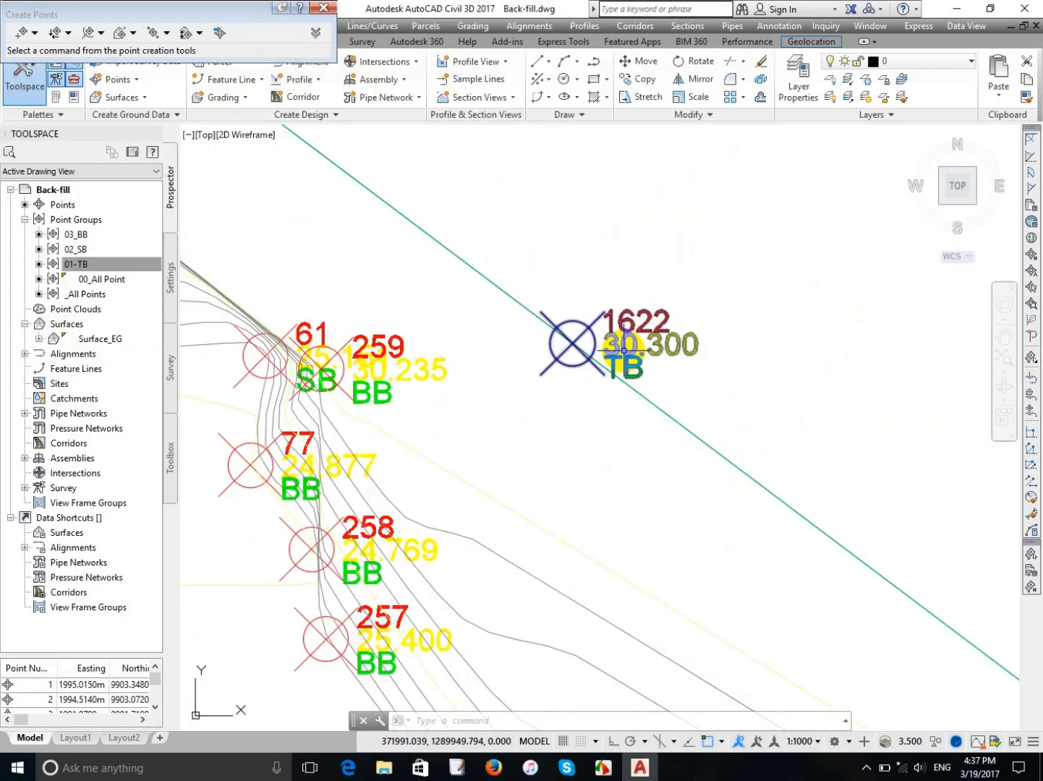
Toggle the automatic rebuild option of Surface_EG and inspect the contours beside the new TB boundary point.
left_click(92, 340)
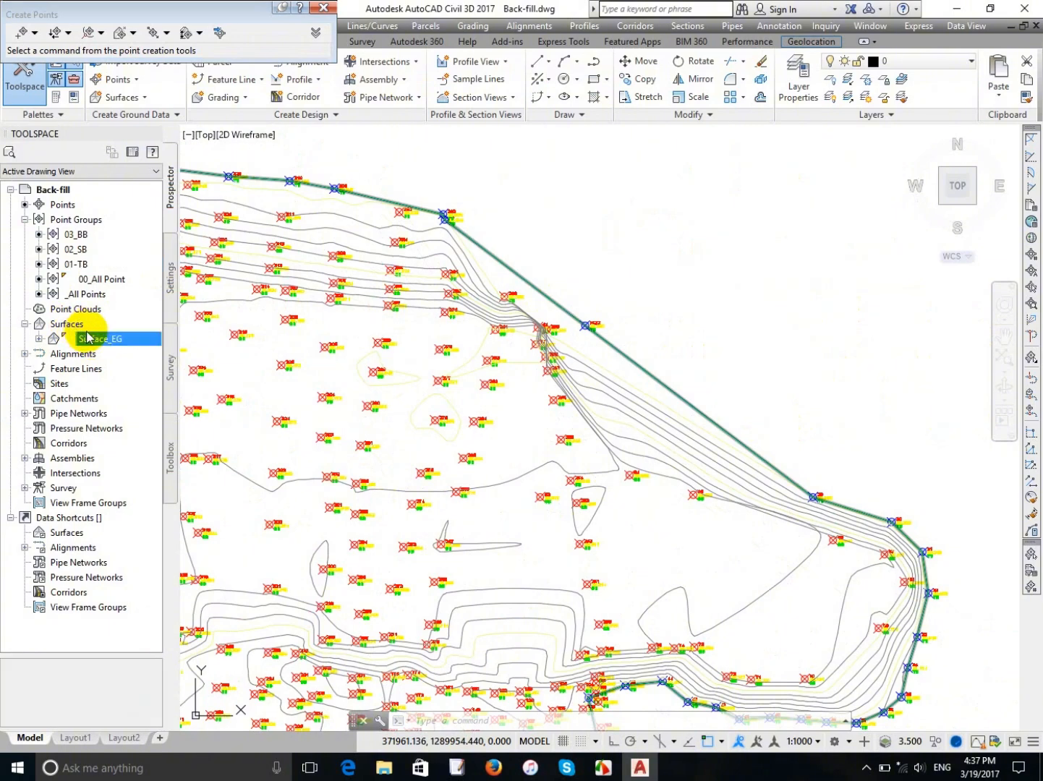
right_click(87, 337)
left_click(126, 391)
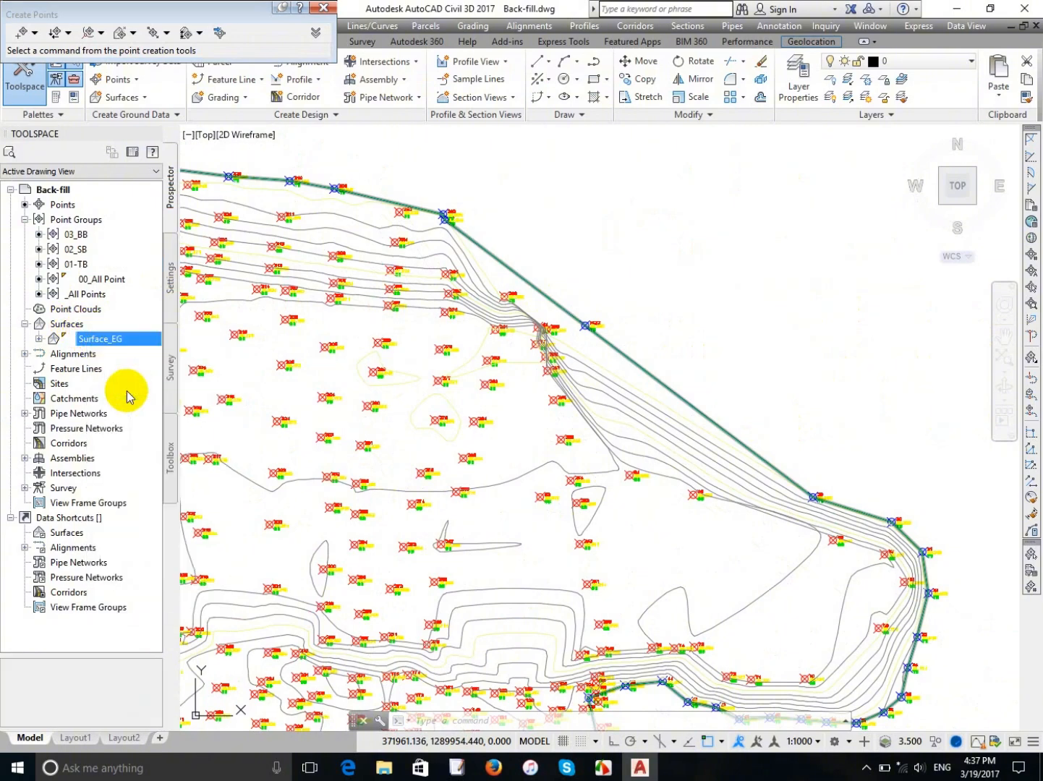
scroll(489, 286, "up", 6)
scroll(482, 284, "down", 6)
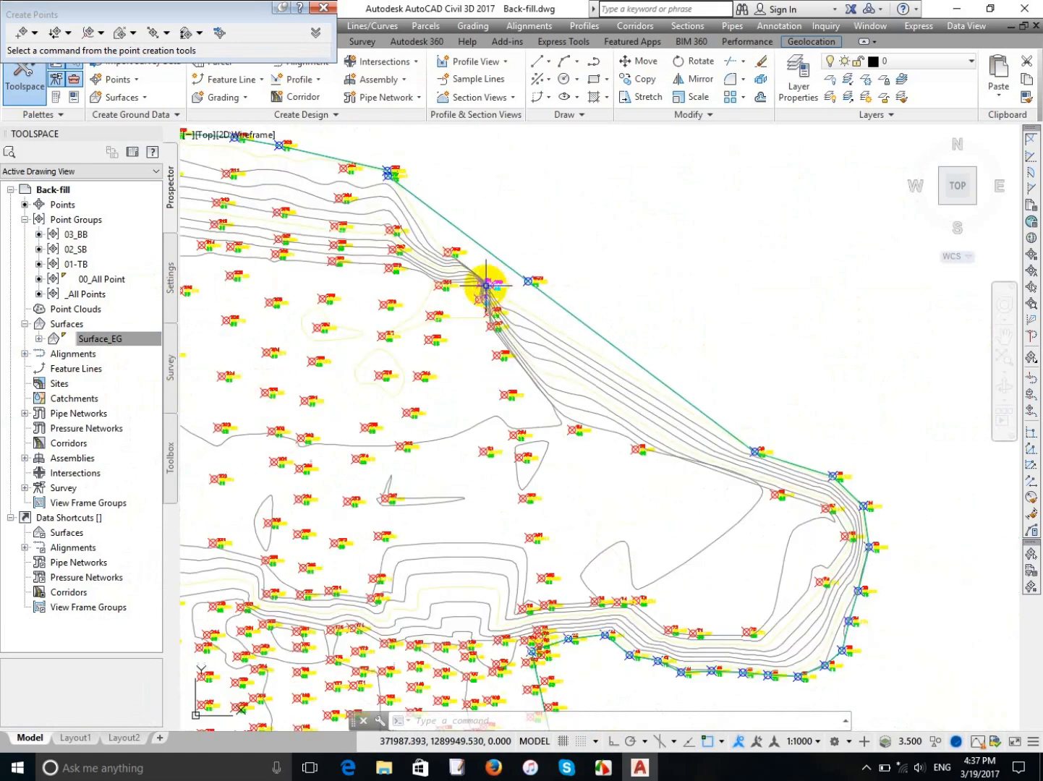
scroll(517, 305, "up", 8)
scroll(427, 316, "down", 6)
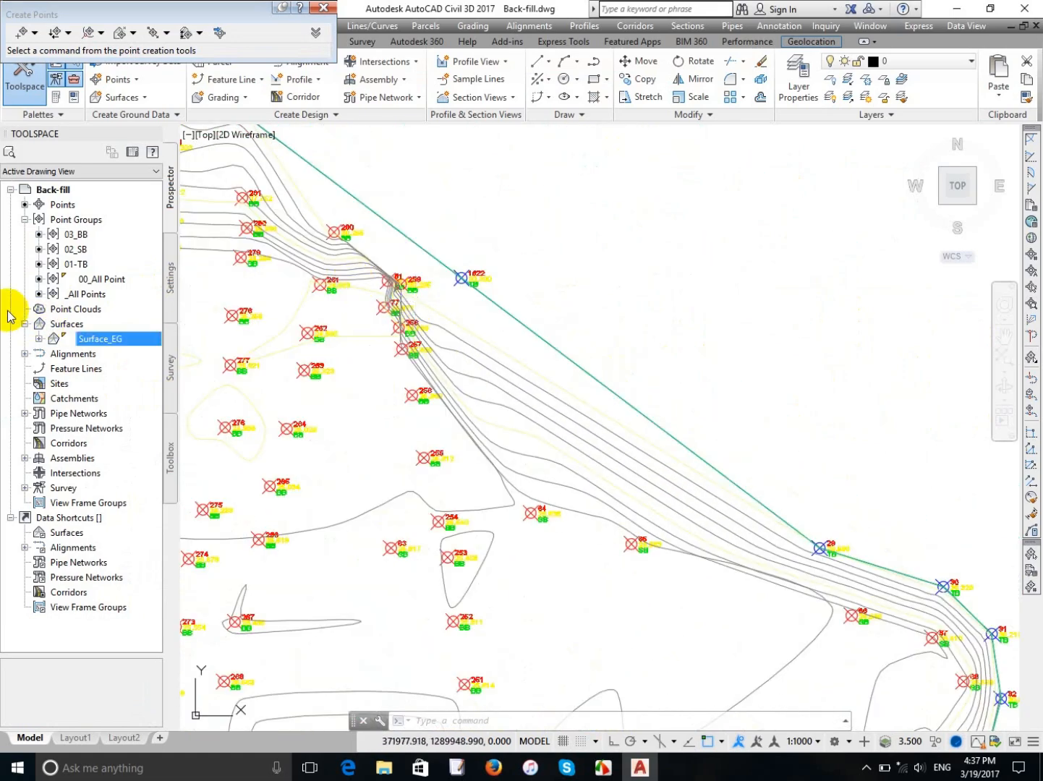
Update the 00_All Point group and turn on automatic rebuilding for Surface_EG.
right_click(91, 281)
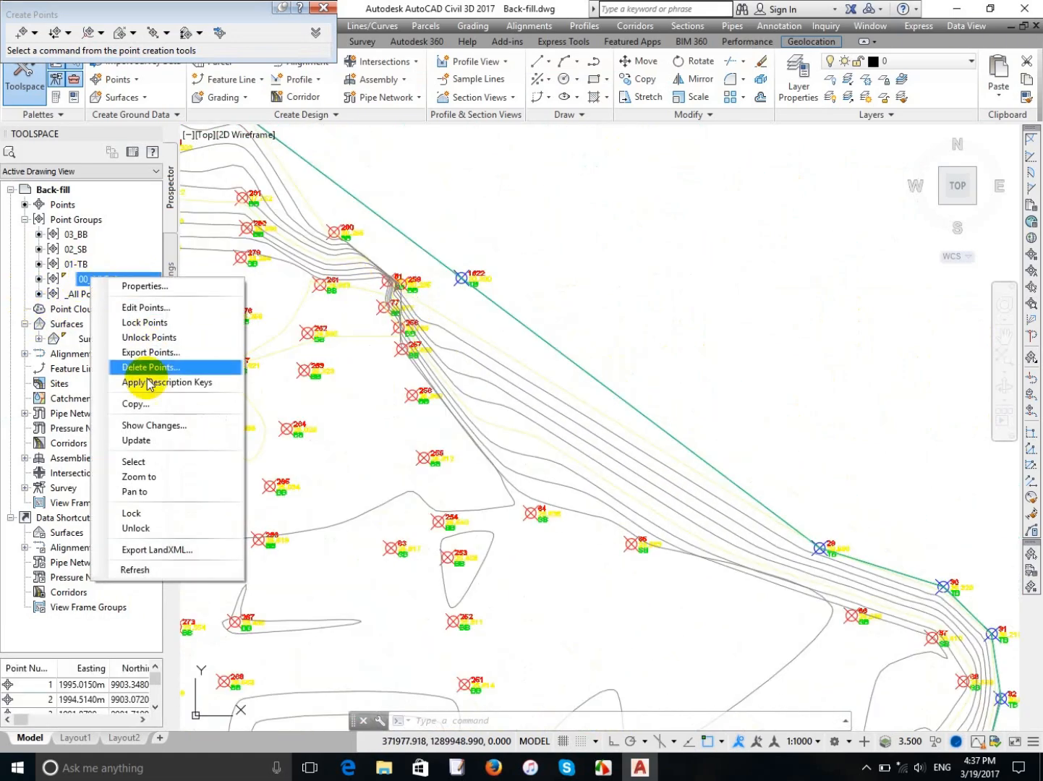
left_click(153, 437)
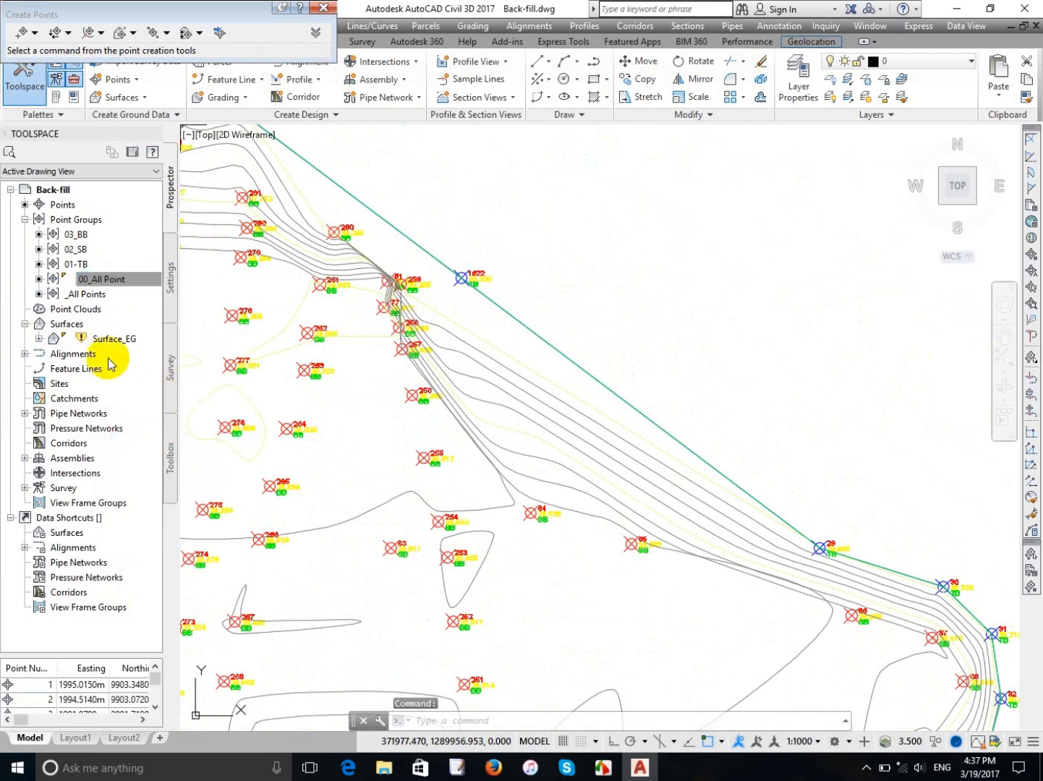
scroll(418, 309, "up", 4)
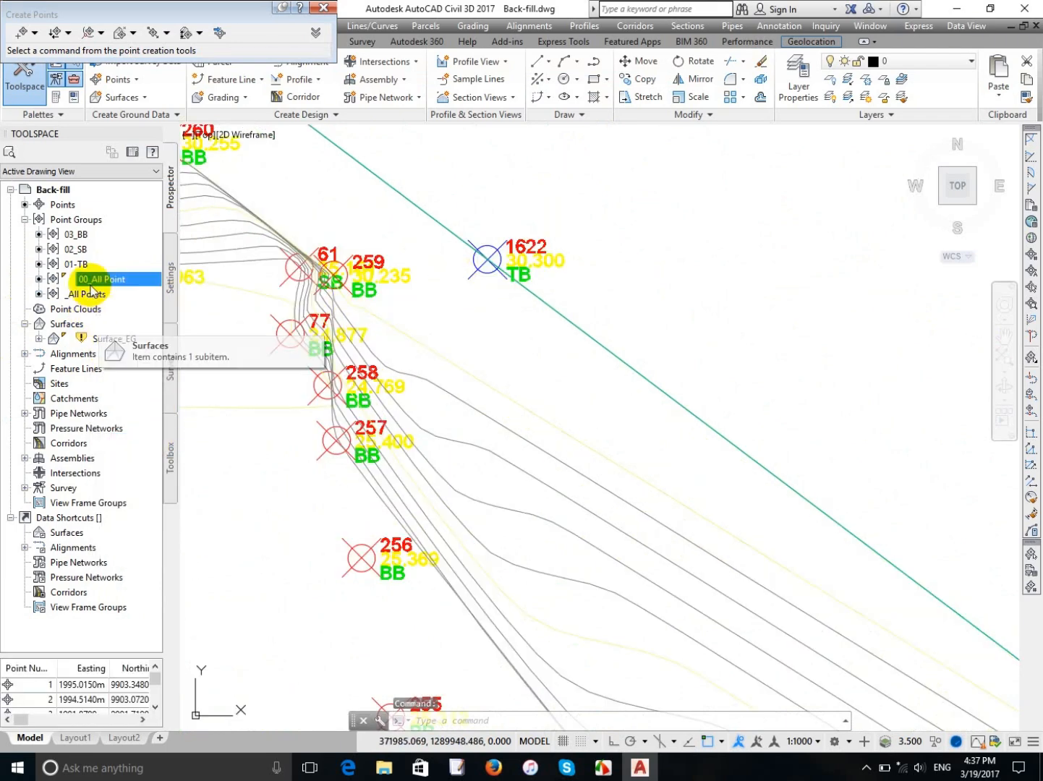
right_click(103, 343)
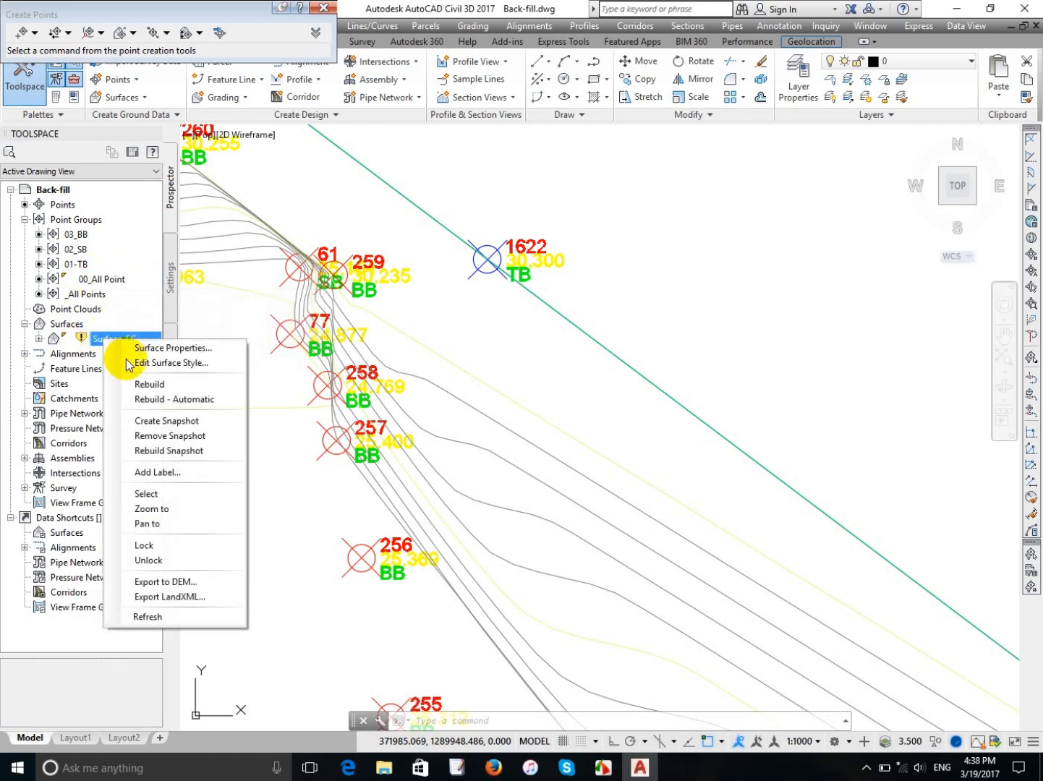
left_click(149, 399)
scroll(391, 284, "down", 3)
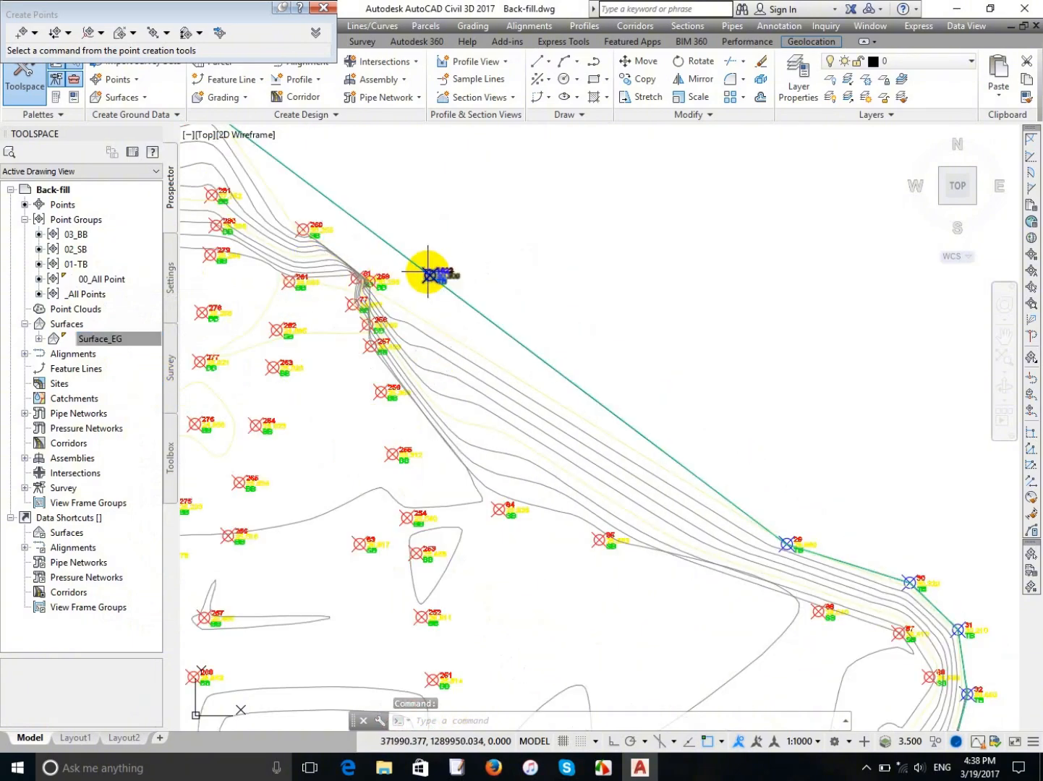
Examine the surface contours between the new TB point and neighbouring points 259, 260 and 261 along the northeastern boundary.
scroll(433, 272, "up", 2)
scroll(426, 273, "down", 2)
scroll(367, 286, "up", 4)
scroll(361, 267, "down", 5)
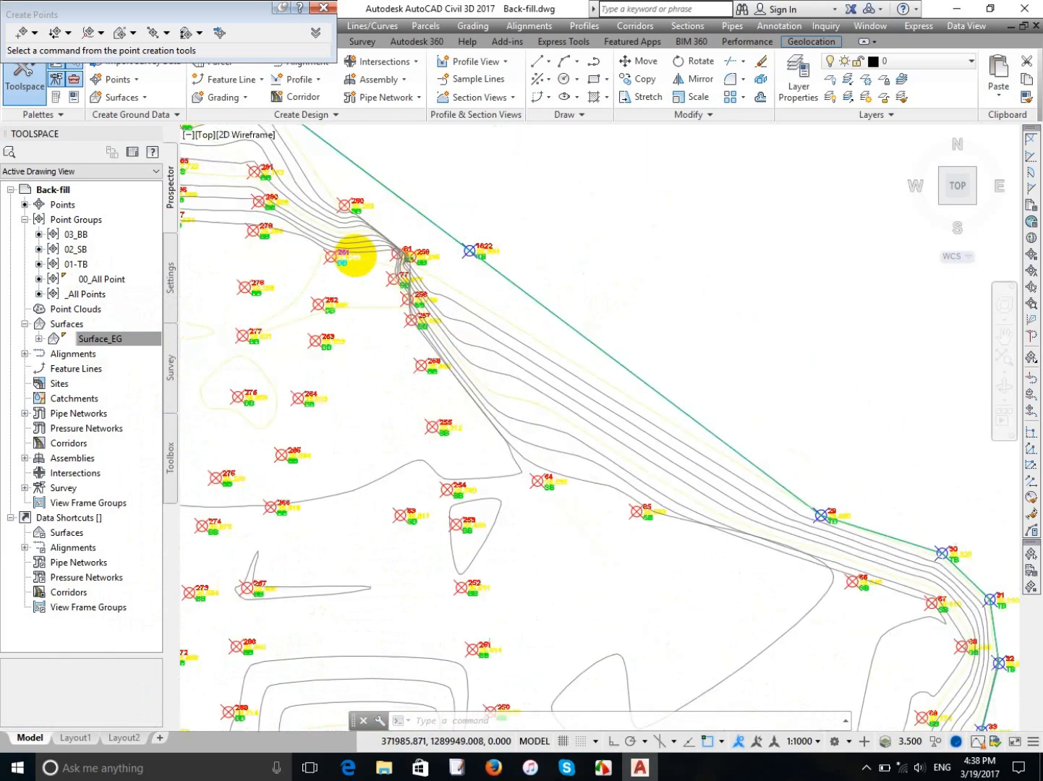
scroll(461, 303, "up", 2)
scroll(452, 296, "up", 4)
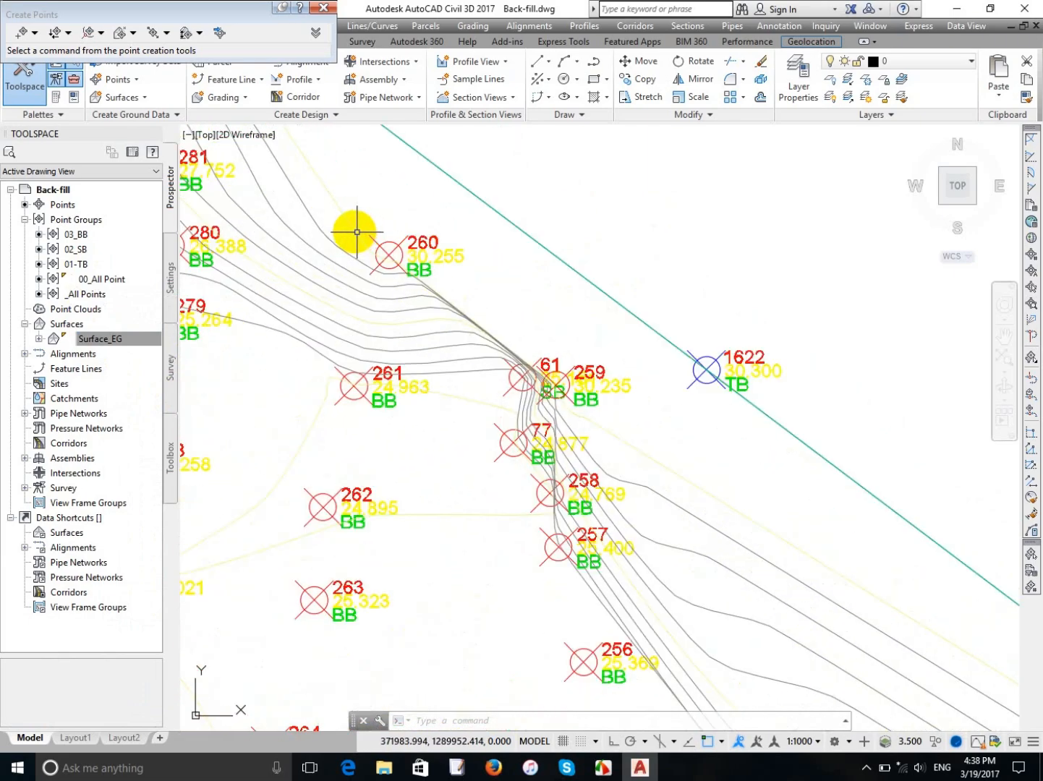
scroll(357, 234, "down", 3)
scroll(366, 240, "down", 4)
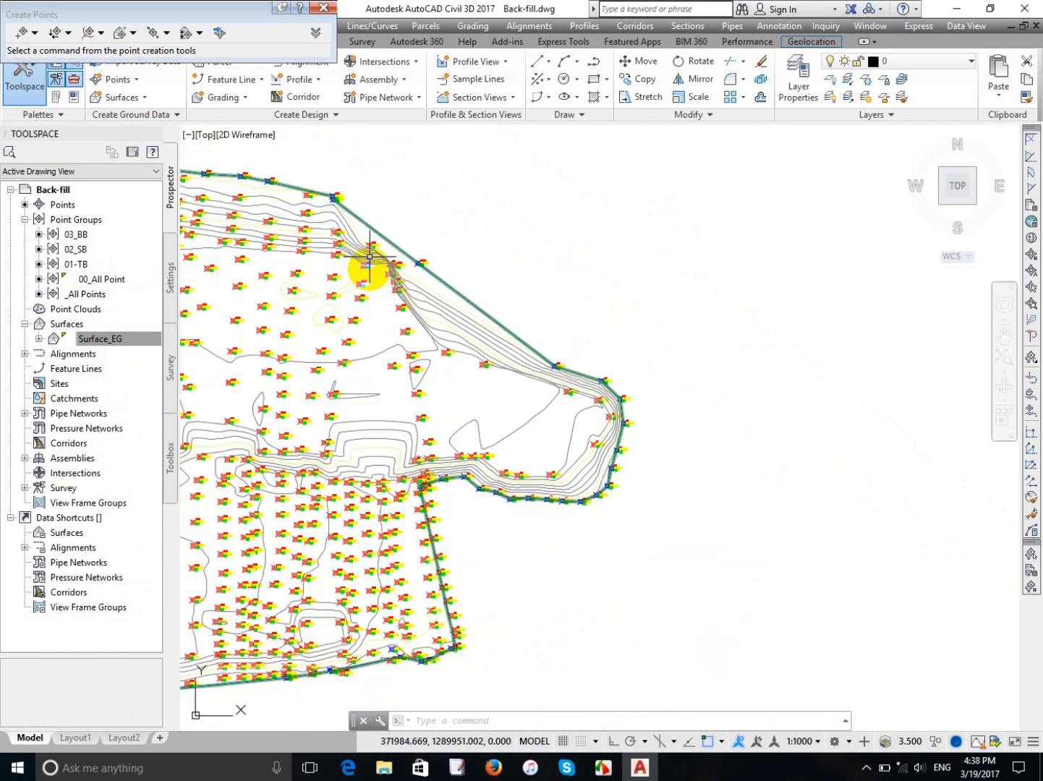
scroll(365, 261, "up", 5)
scroll(389, 288, "down", 3)
scroll(398, 273, "down", 1)
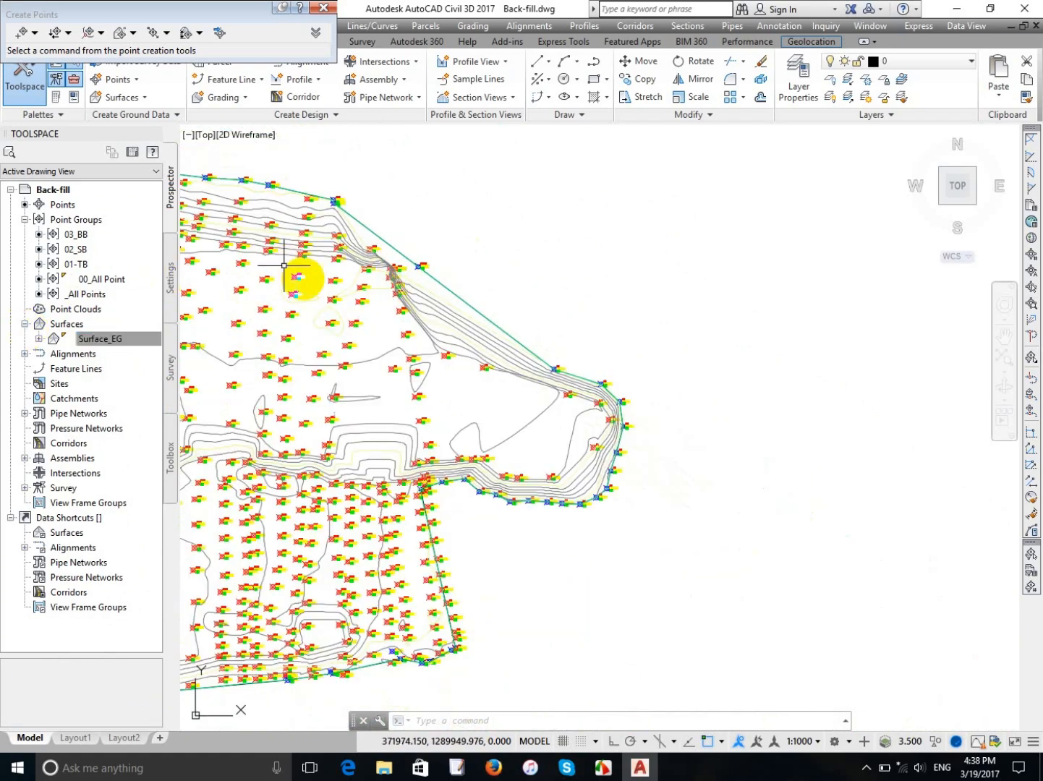
scroll(416, 262, "up", 3)
scroll(415, 260, "down", 3)
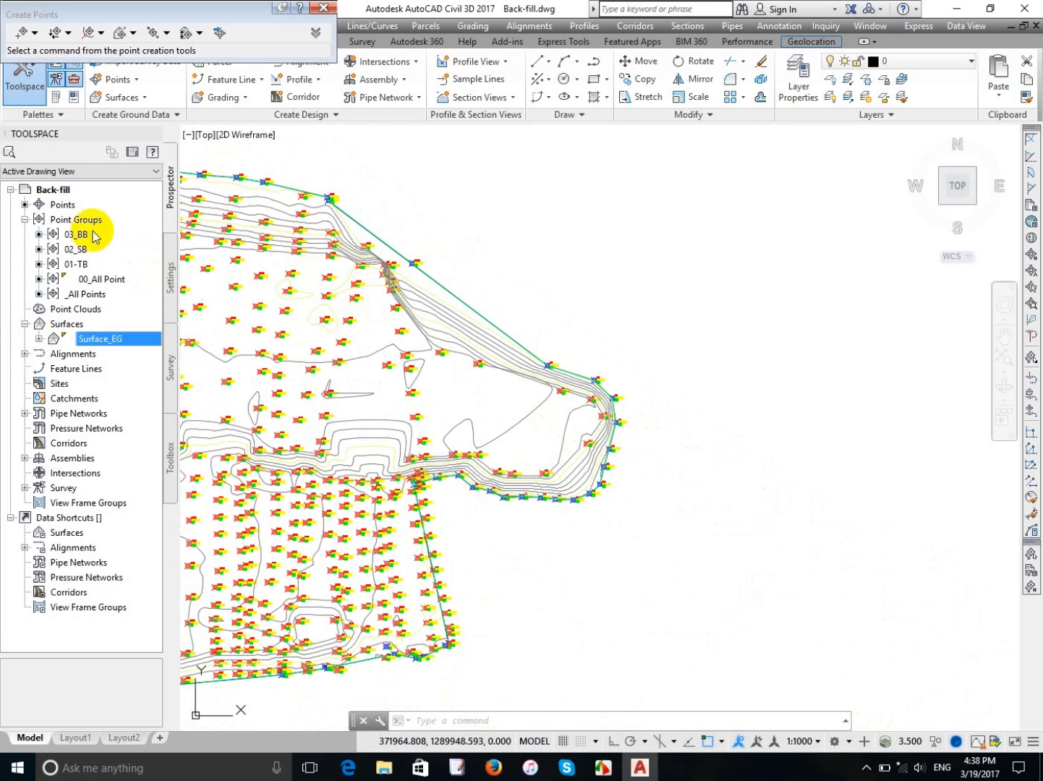
right_click(134, 340)
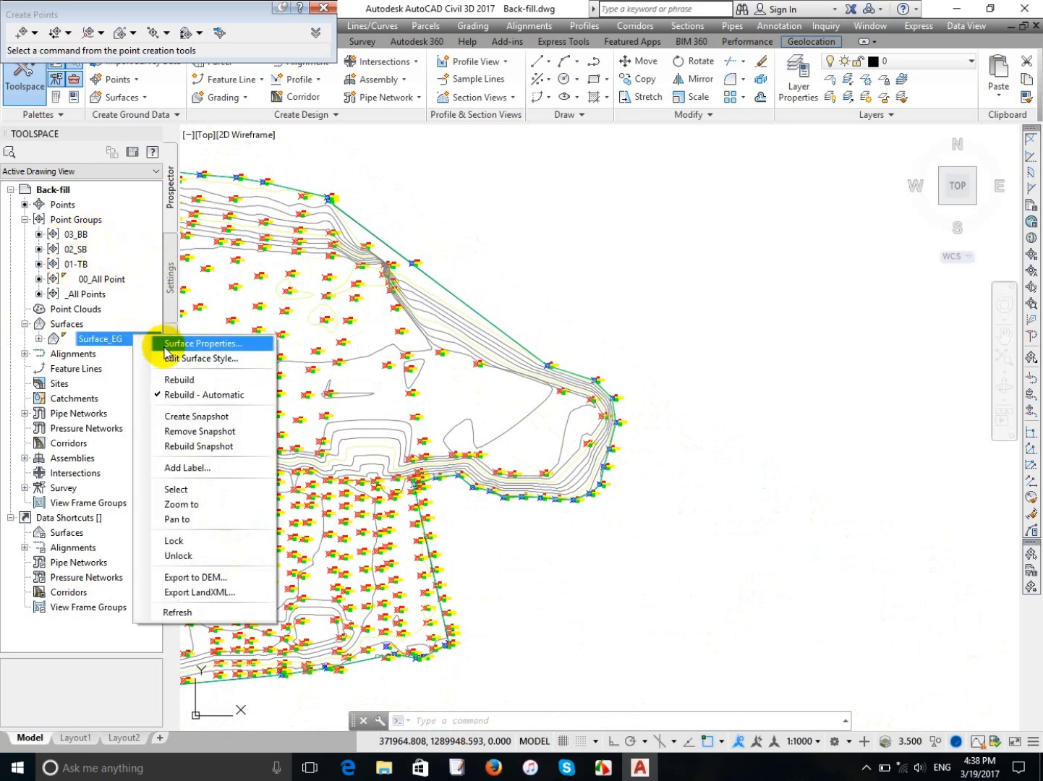
left_click(165, 344)
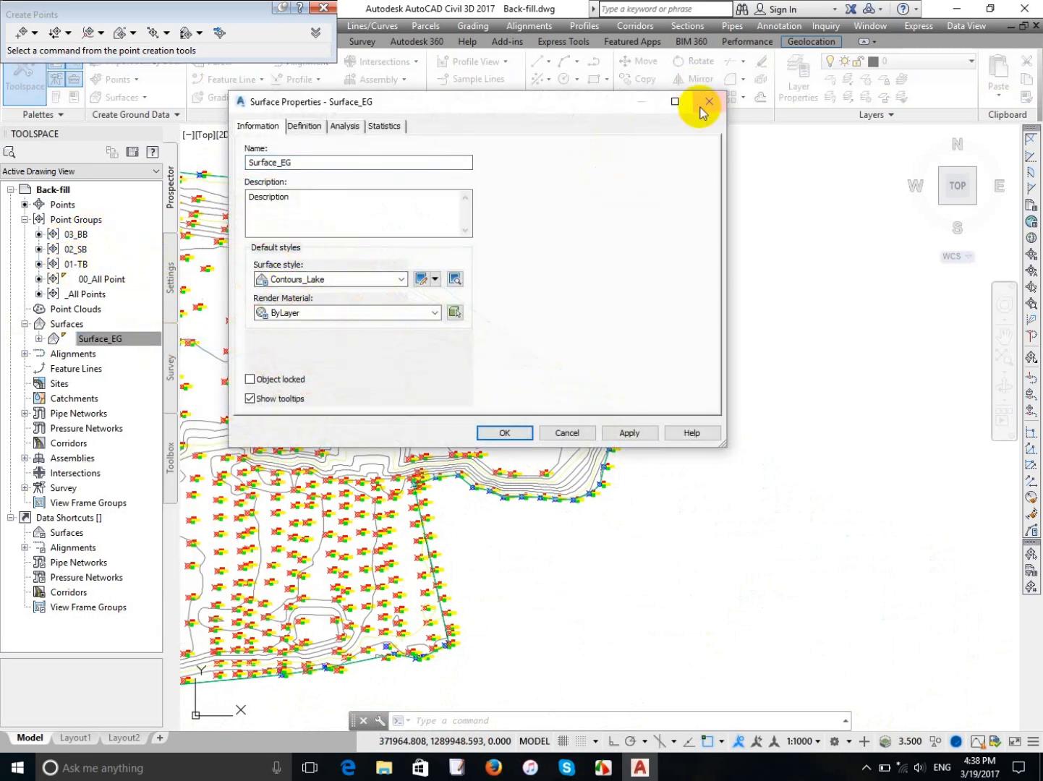
key("Escape")
Turn on the display of triangles in the Contours_Lake surface style and inspect the triangulation near the new TB point.
right_click(118, 340)
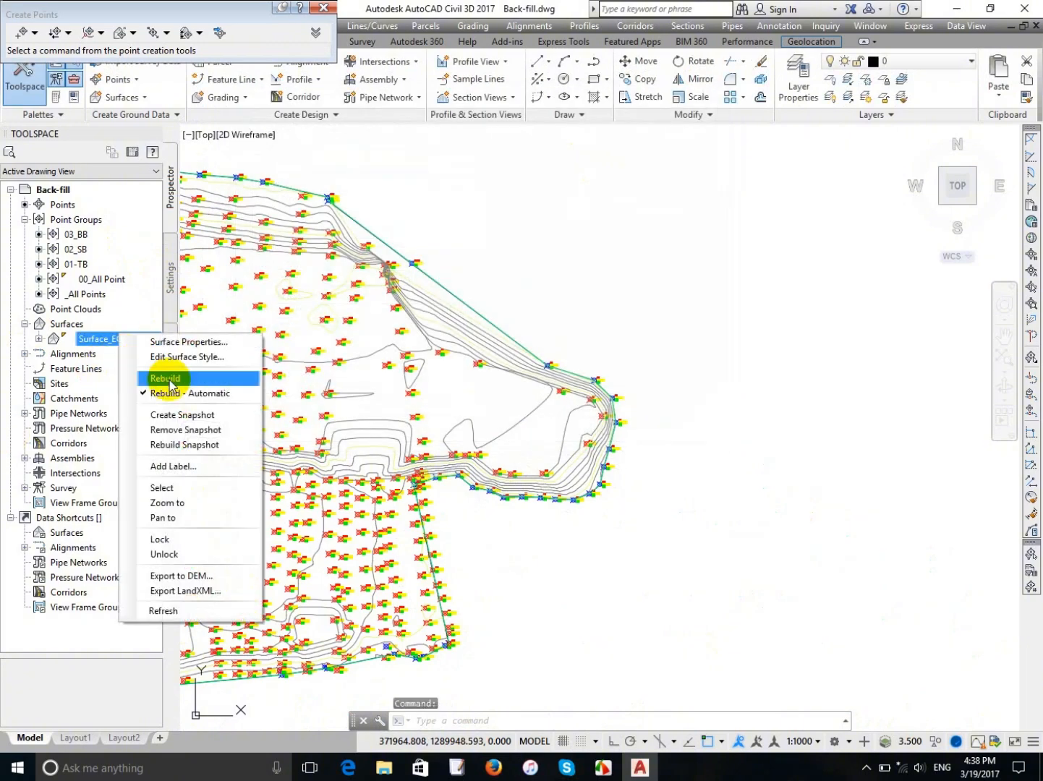
left_click(171, 357)
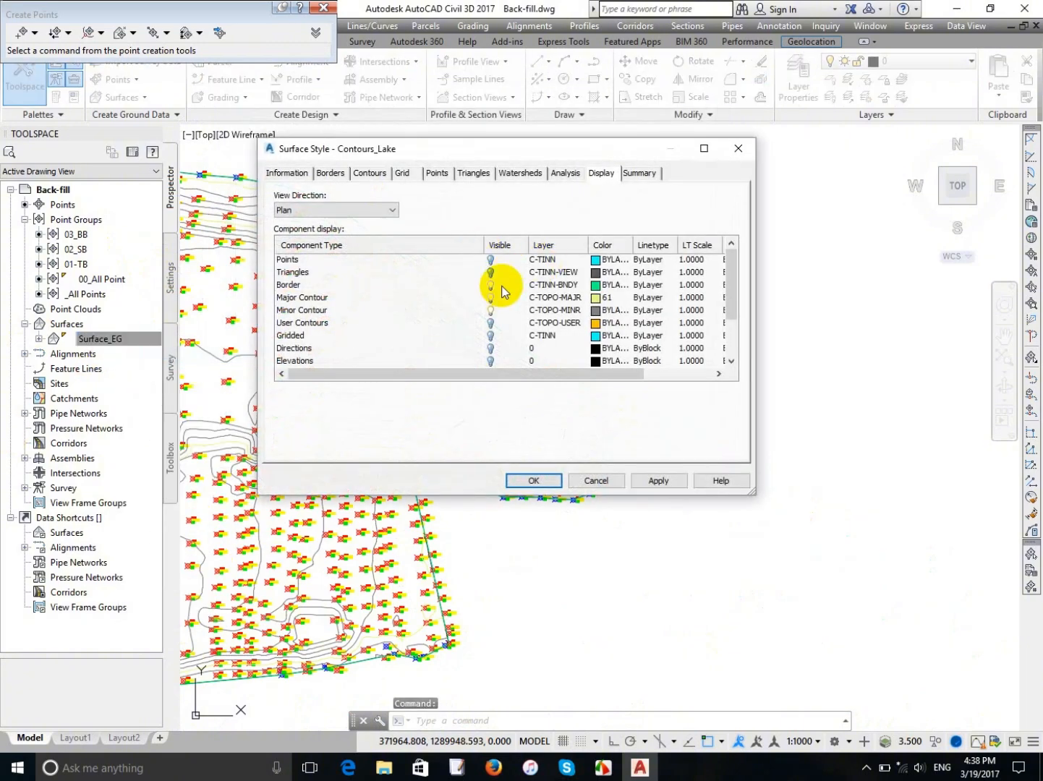
left_click(490, 275)
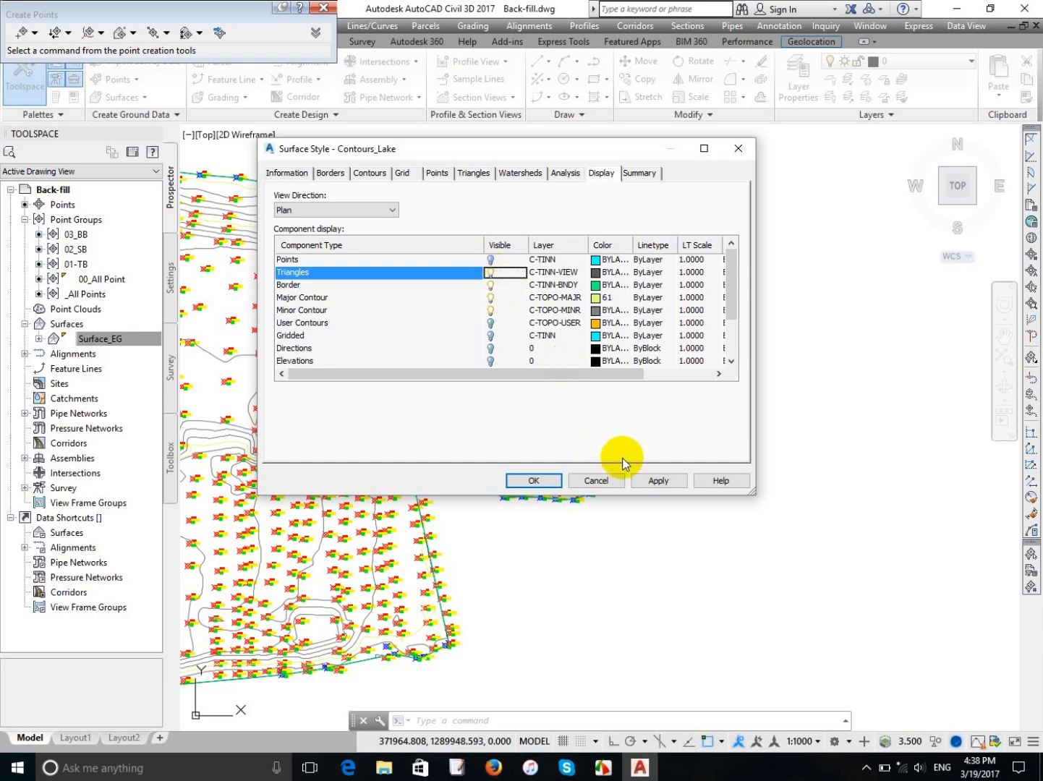
left_click(657, 479)
left_click(541, 481)
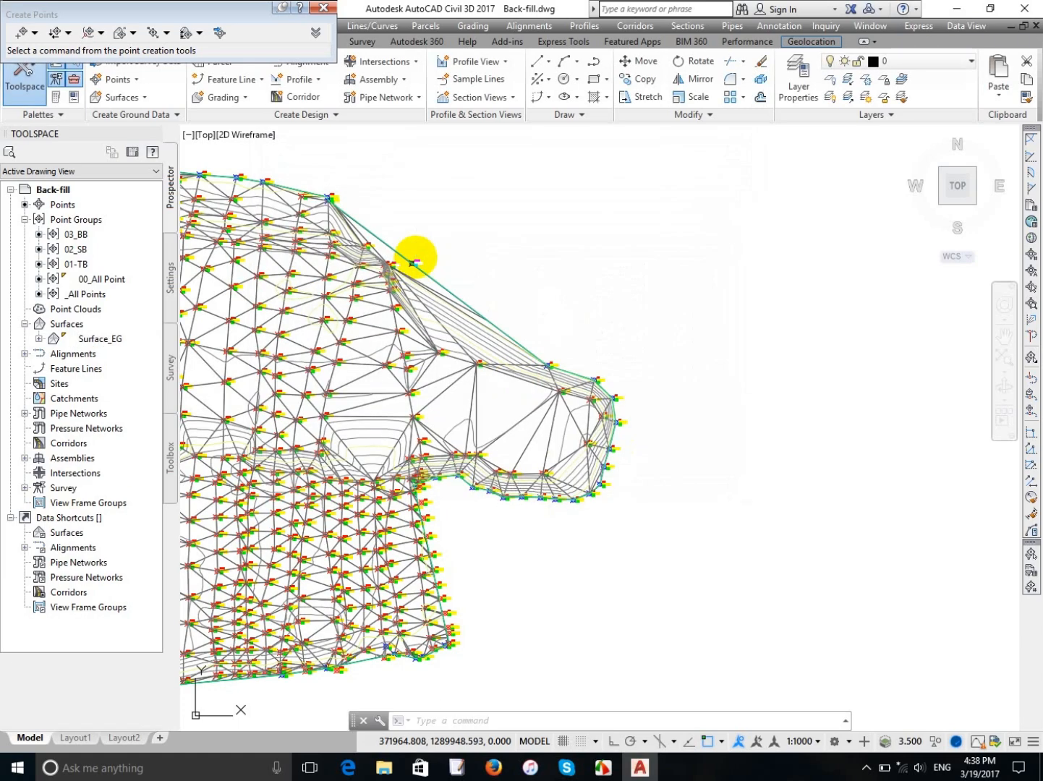
scroll(407, 267, "up", 6)
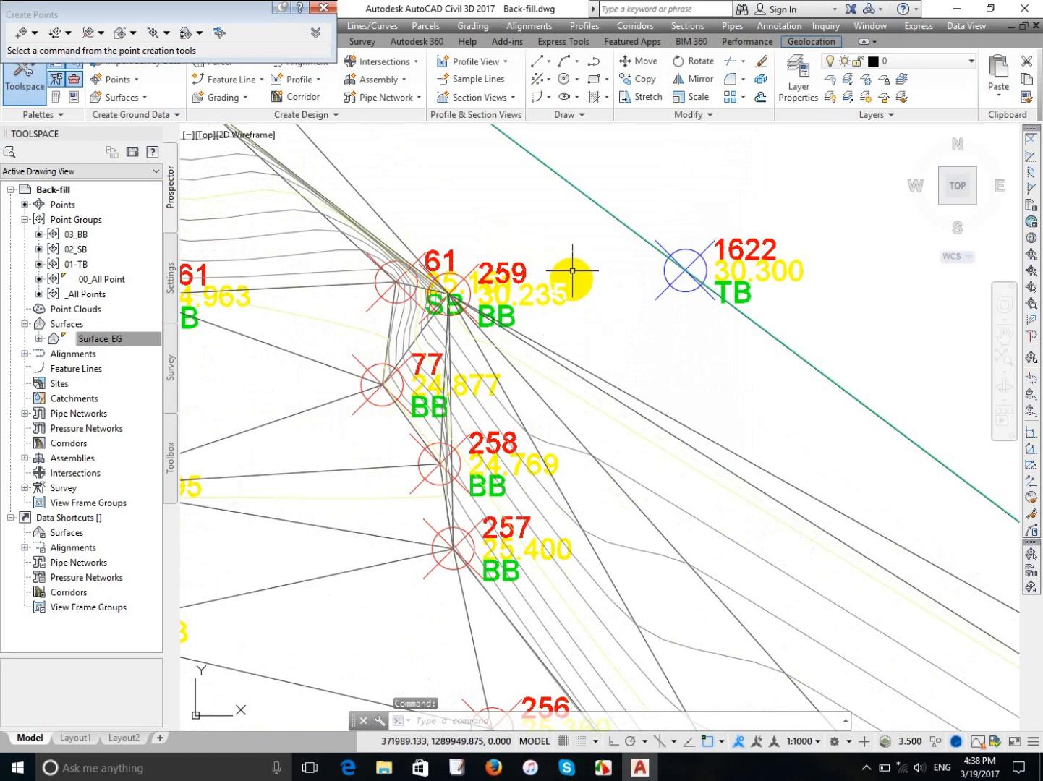
scroll(566, 297, "down", 4)
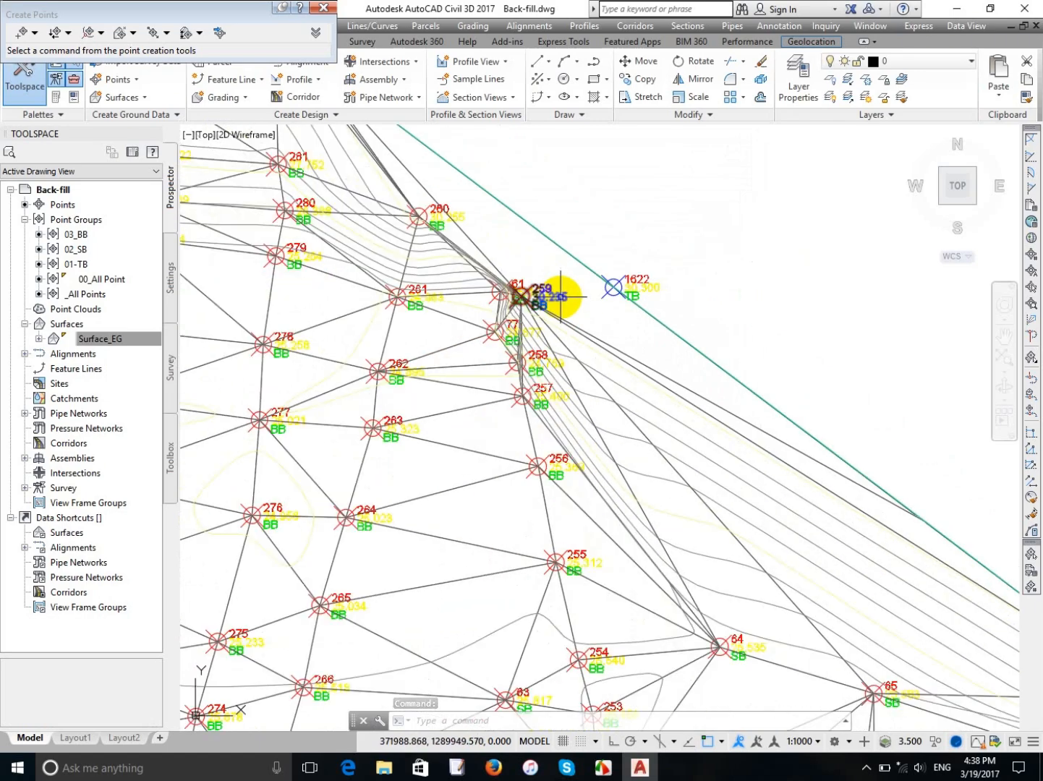
scroll(579, 297, "down", 5)
scroll(566, 298, "up", 5)
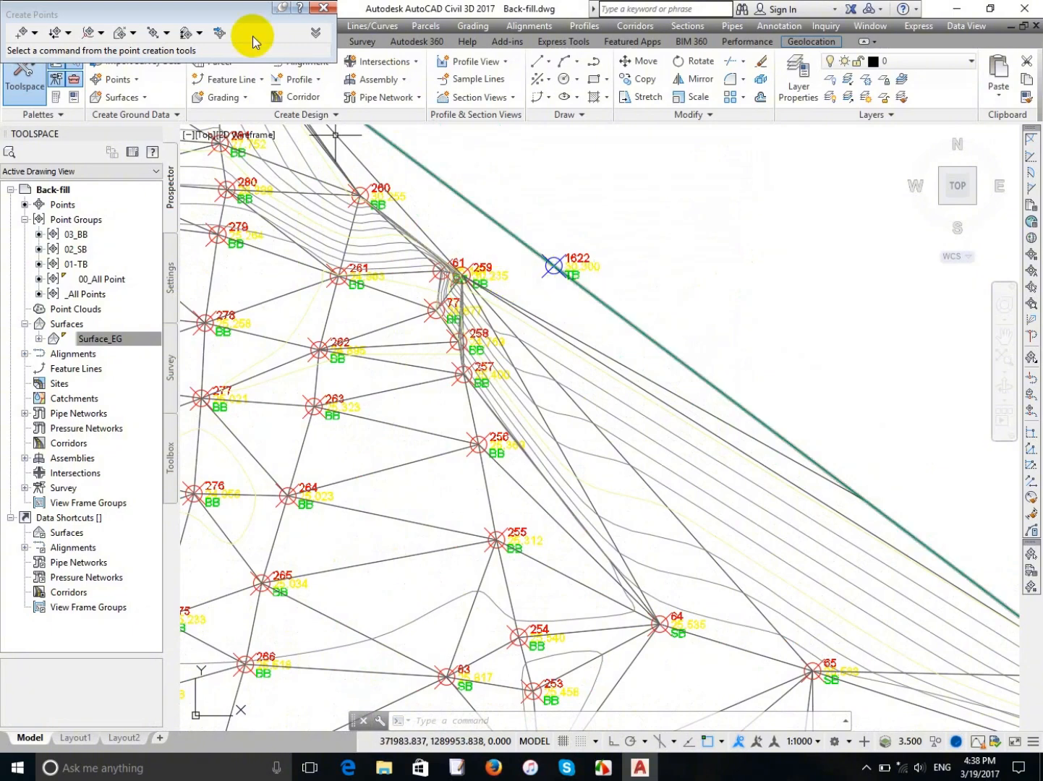
Close the point creation tools and select the Surface_EG surface in the drawing.
left_click(322, 8)
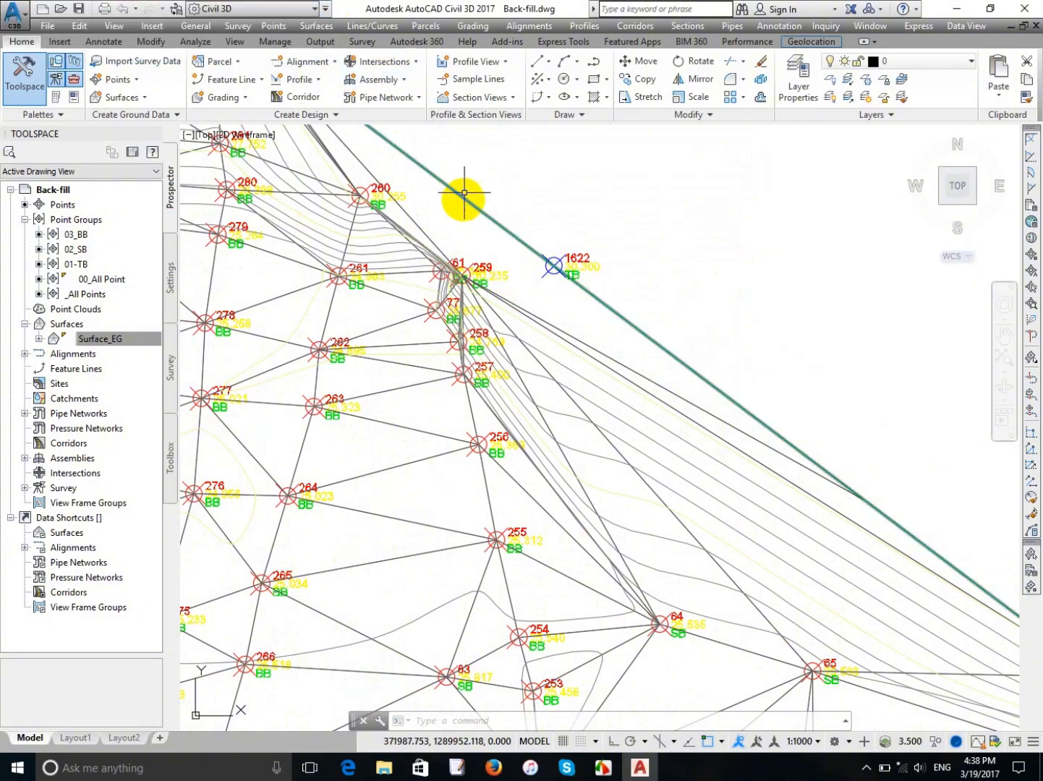
left_click(377, 246)
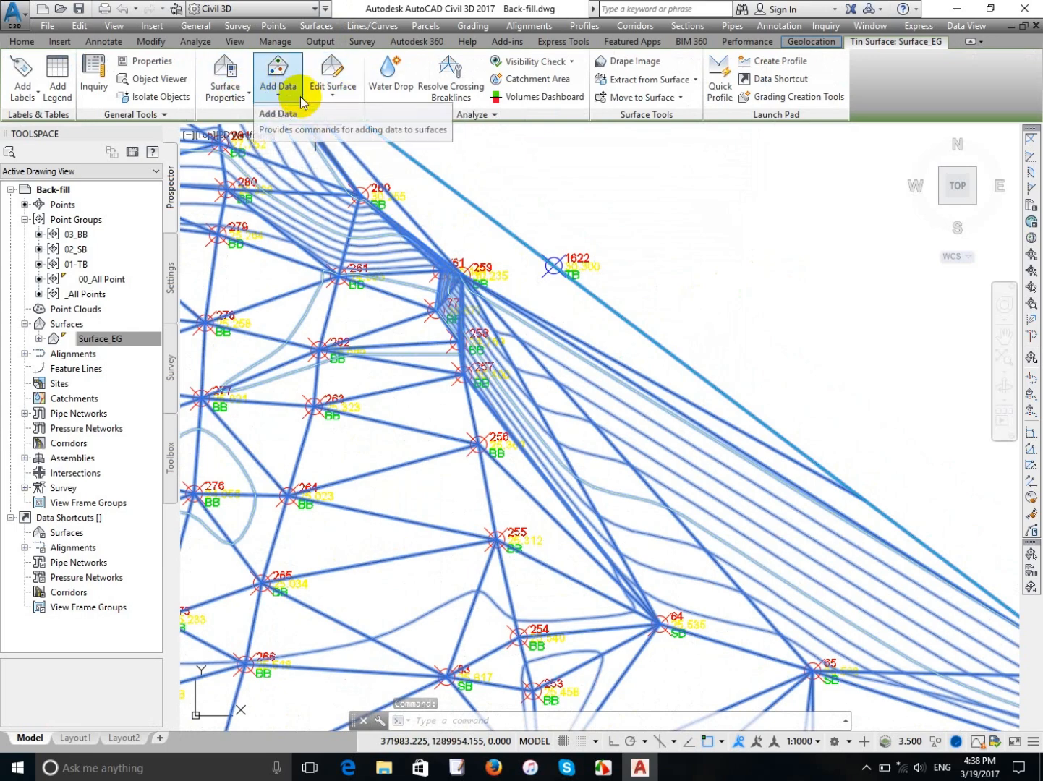
left_click(290, 100)
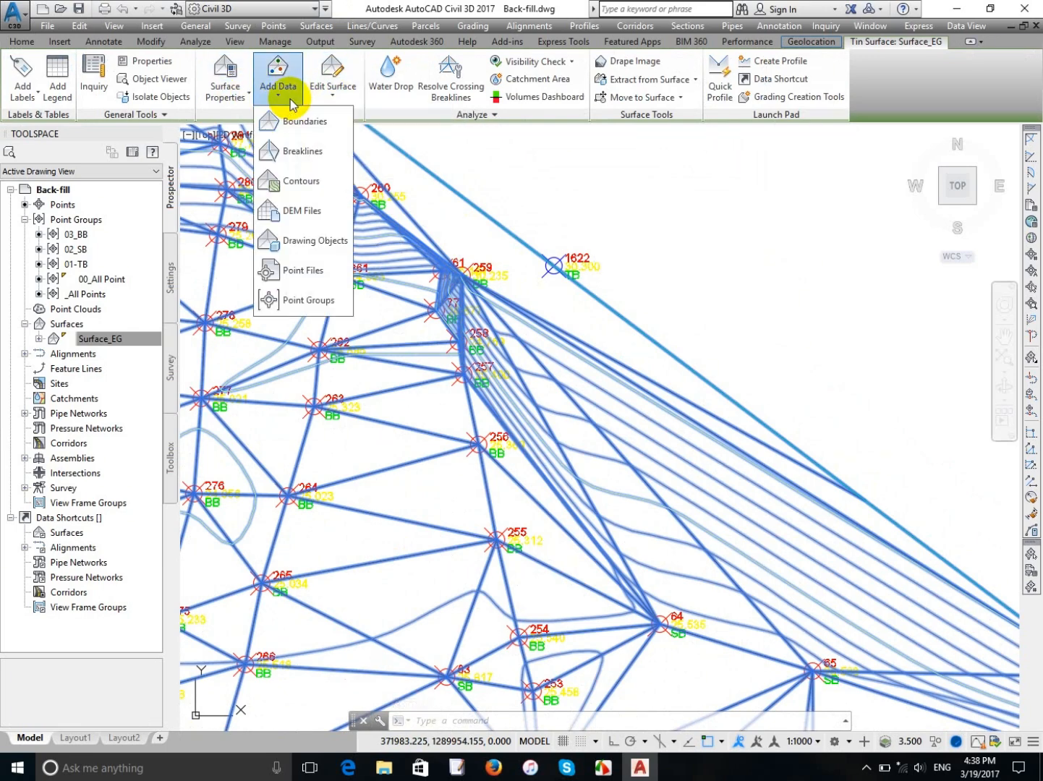
left_click(280, 186)
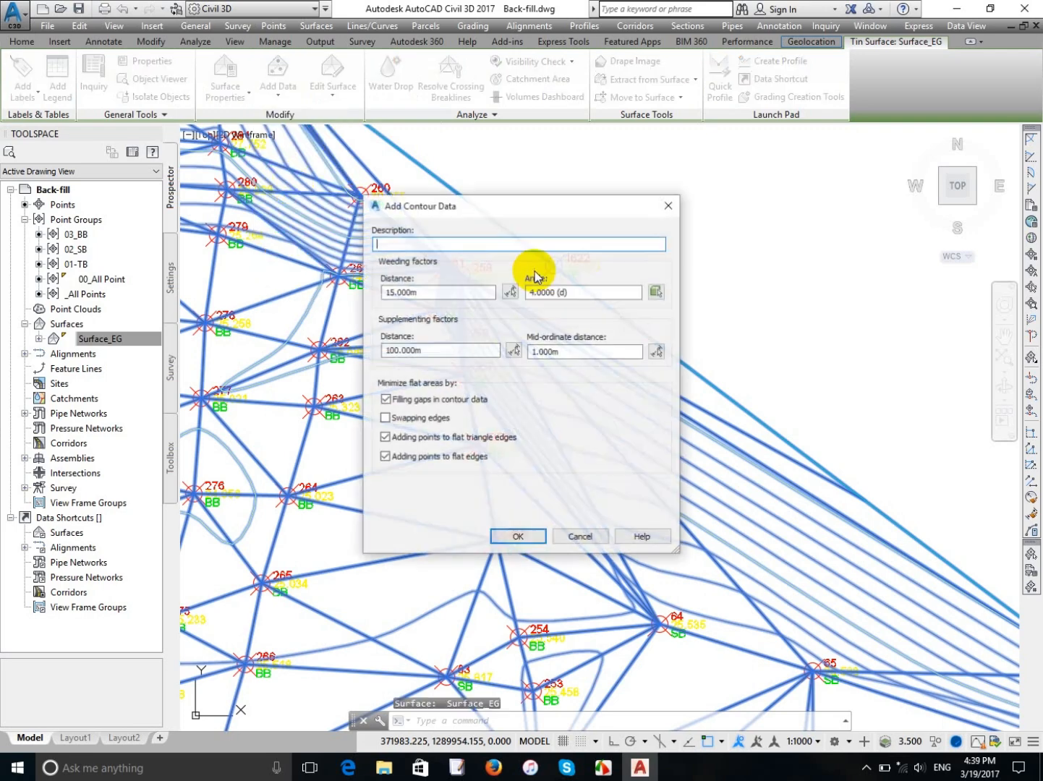
left_click(674, 206)
Add a surface point to Surface_EG at the new TB point on the northeastern boundary edge, accepting the default elevation of 30.168.
left_click(337, 87)
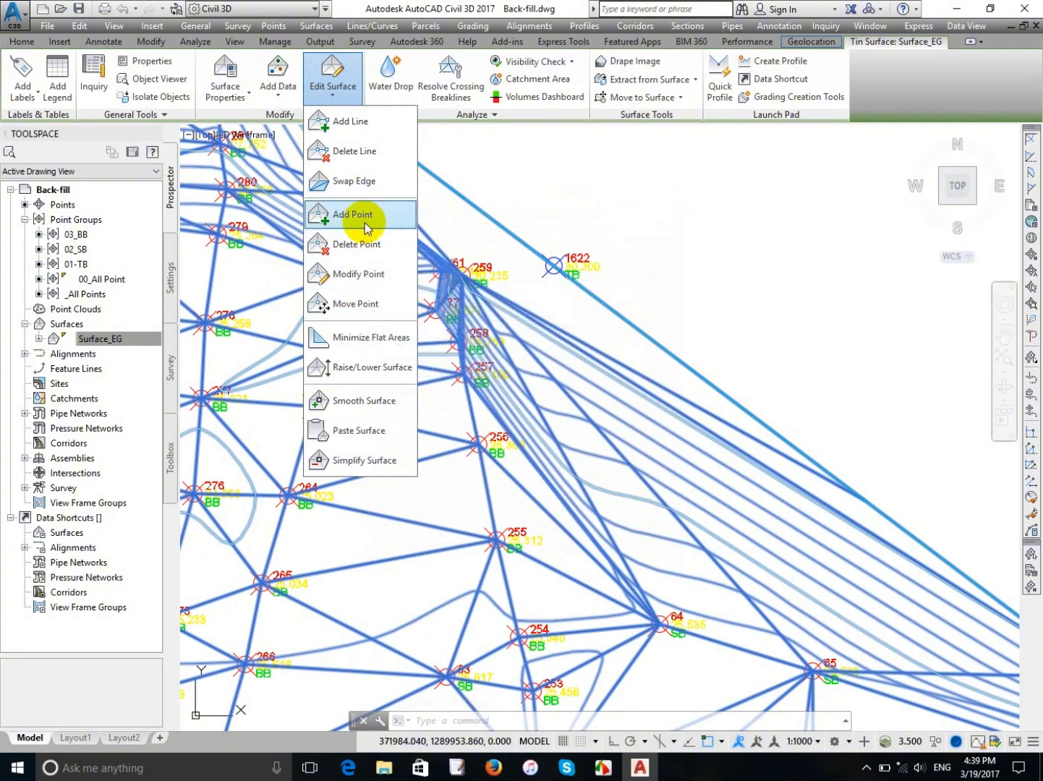
left_click(365, 217)
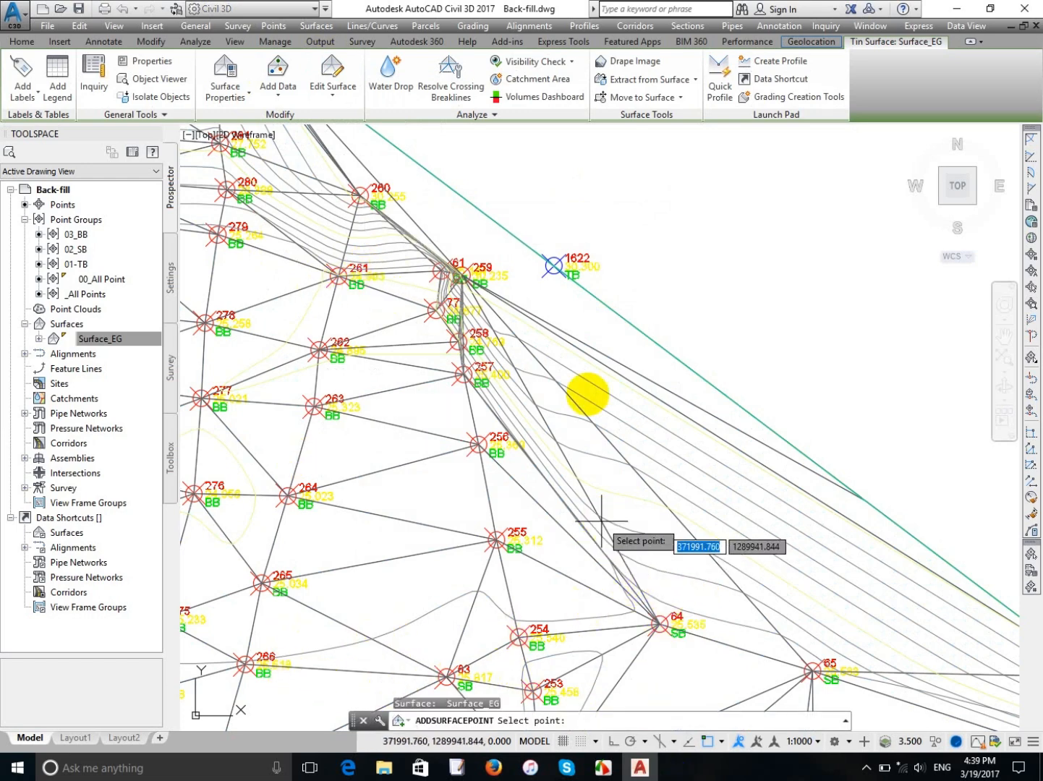
scroll(548, 256, "up", 5)
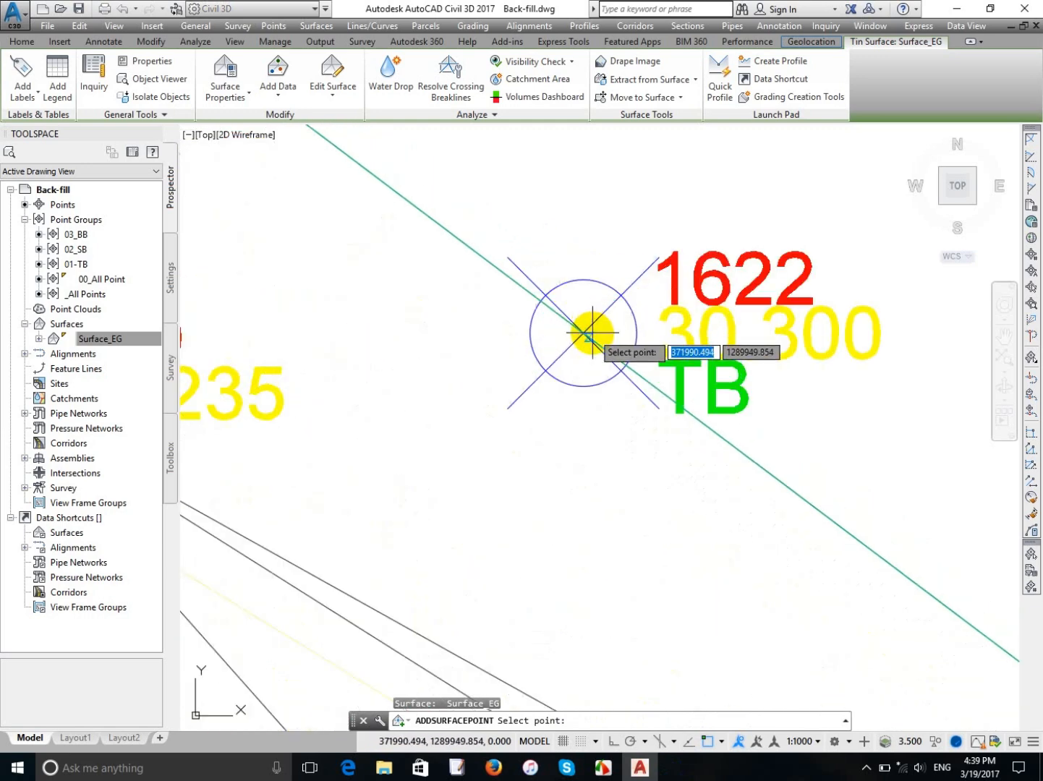
left_click(585, 333)
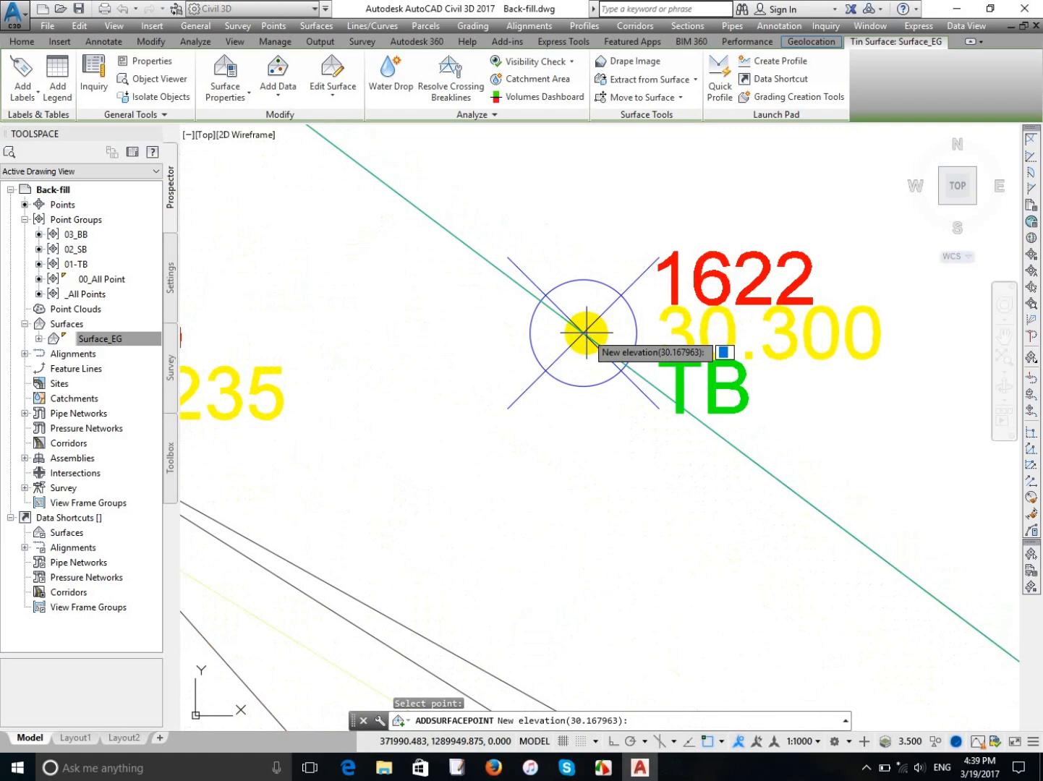
key("Return")
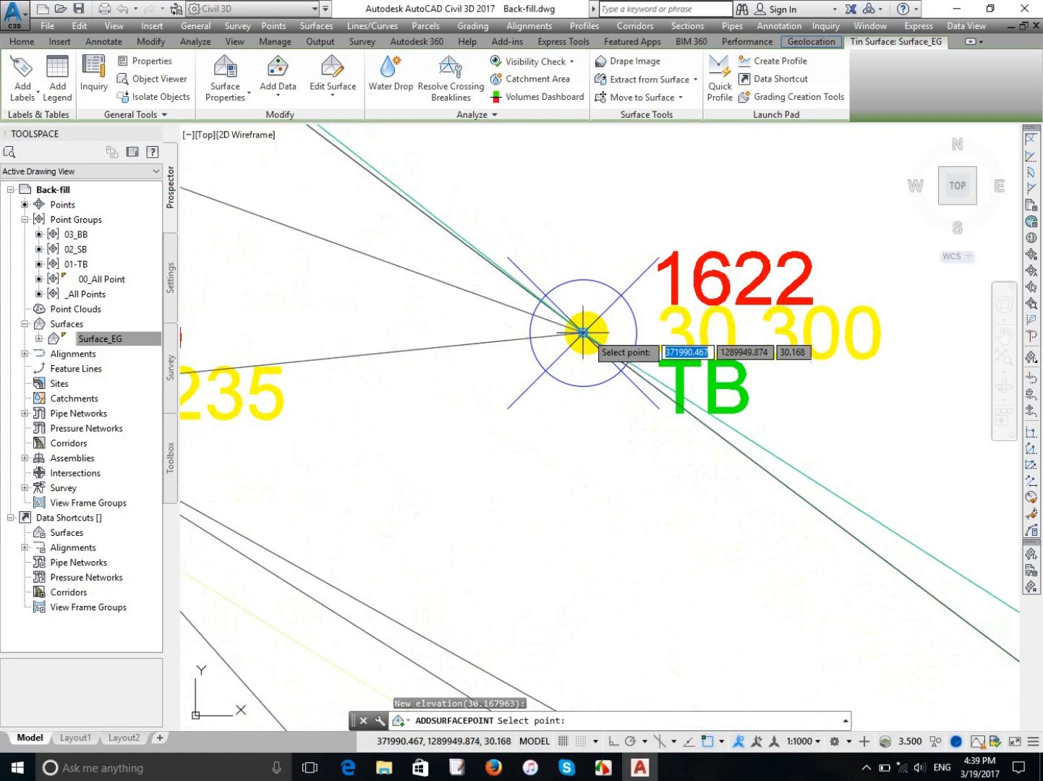
scroll(585, 340, "down", 5)
key("Escape")
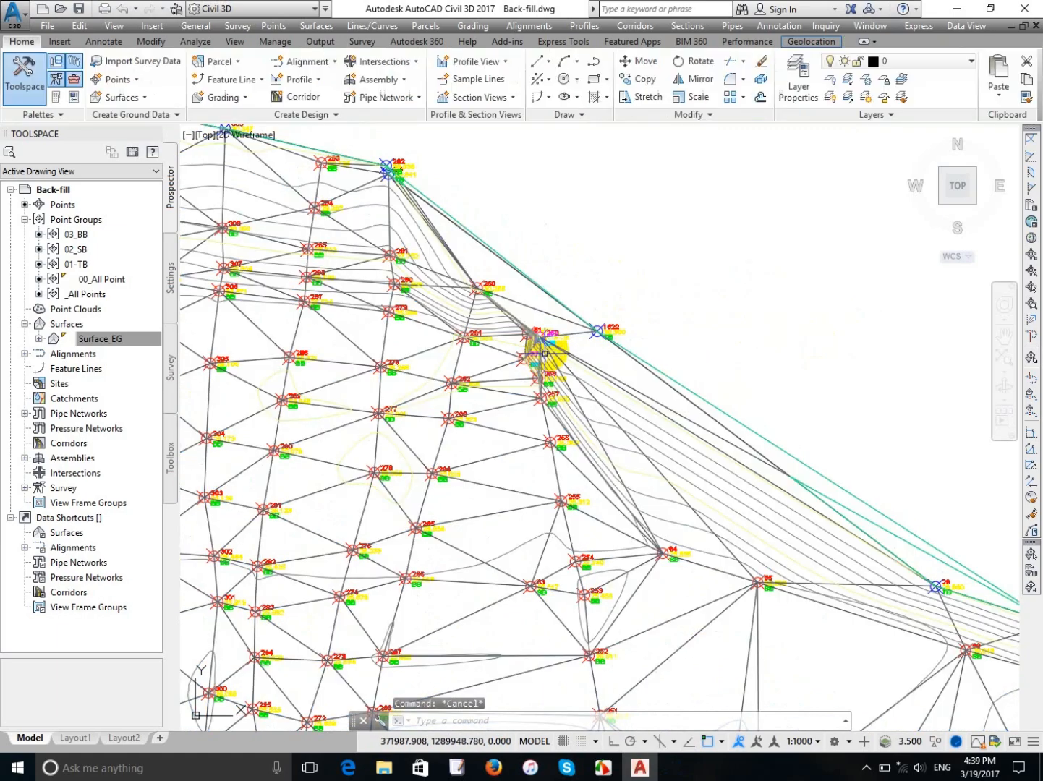
Examine the triangulation along the northeastern boundary between points 1622 and 29 and around points 73 to 76 and 249 to 251.
scroll(549, 357, "up", 5)
scroll(612, 380, "down", 5)
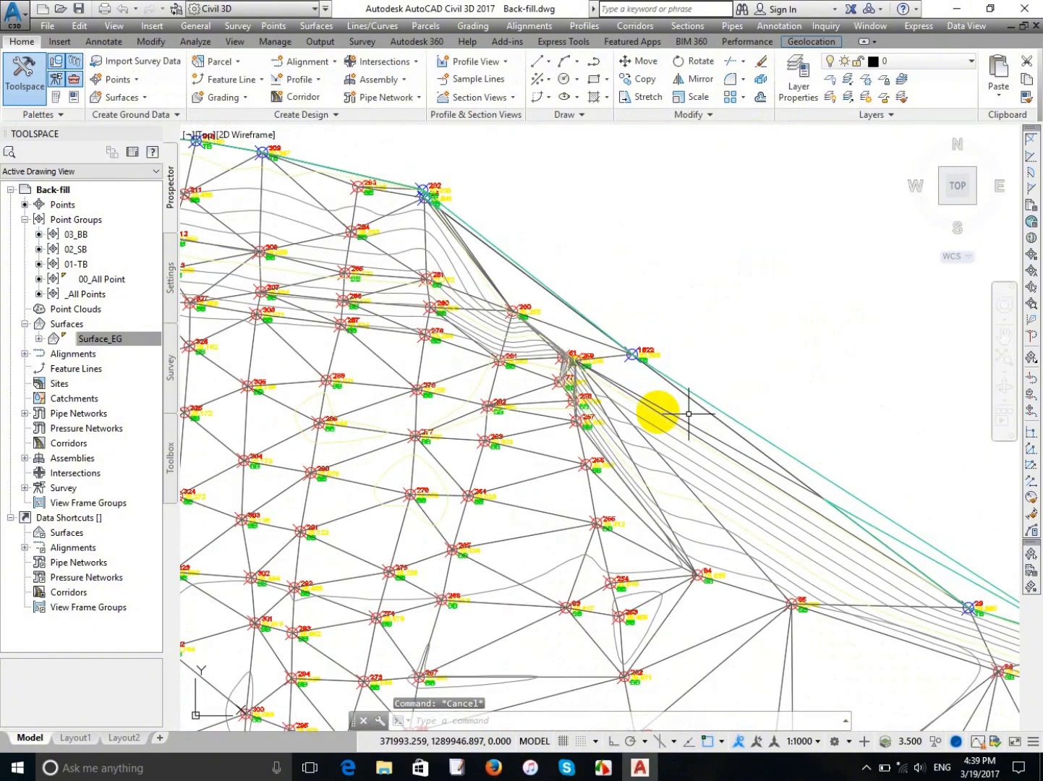
mouse_move(719, 446)
middle_mouse_down()
mouse_move(682, 353)
mouse_move(642, 302)
mouse_move(647, 326)
mouse_move(634, 326)
middle_mouse_up()
scroll(523, 298, "down", 4)
scroll(517, 267, "up", 6)
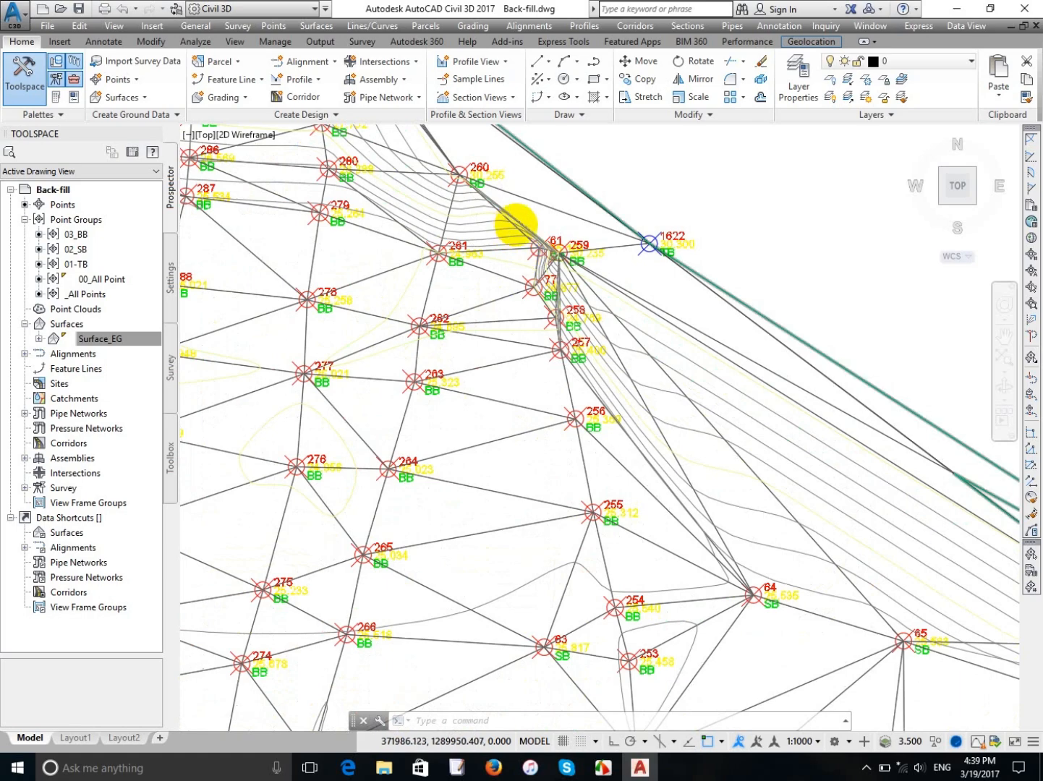
scroll(519, 230, "up", 4)
scroll(510, 246, "down", 6)
scroll(699, 315, "up", 5)
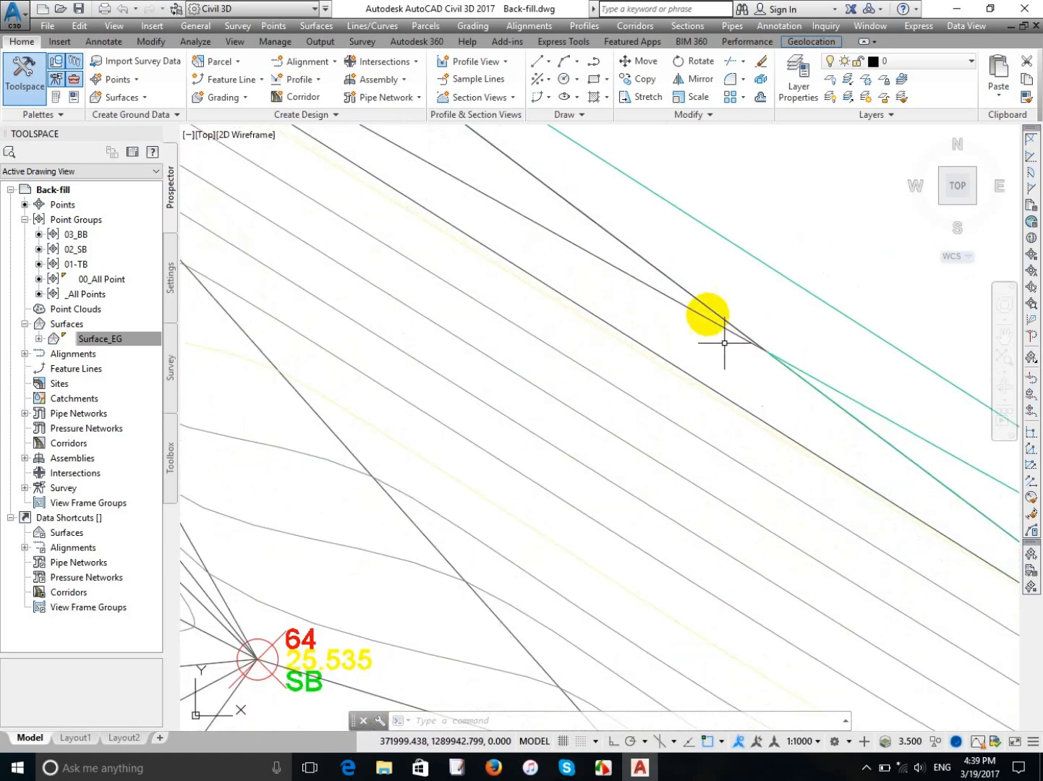
scroll(710, 327, "down", 5)
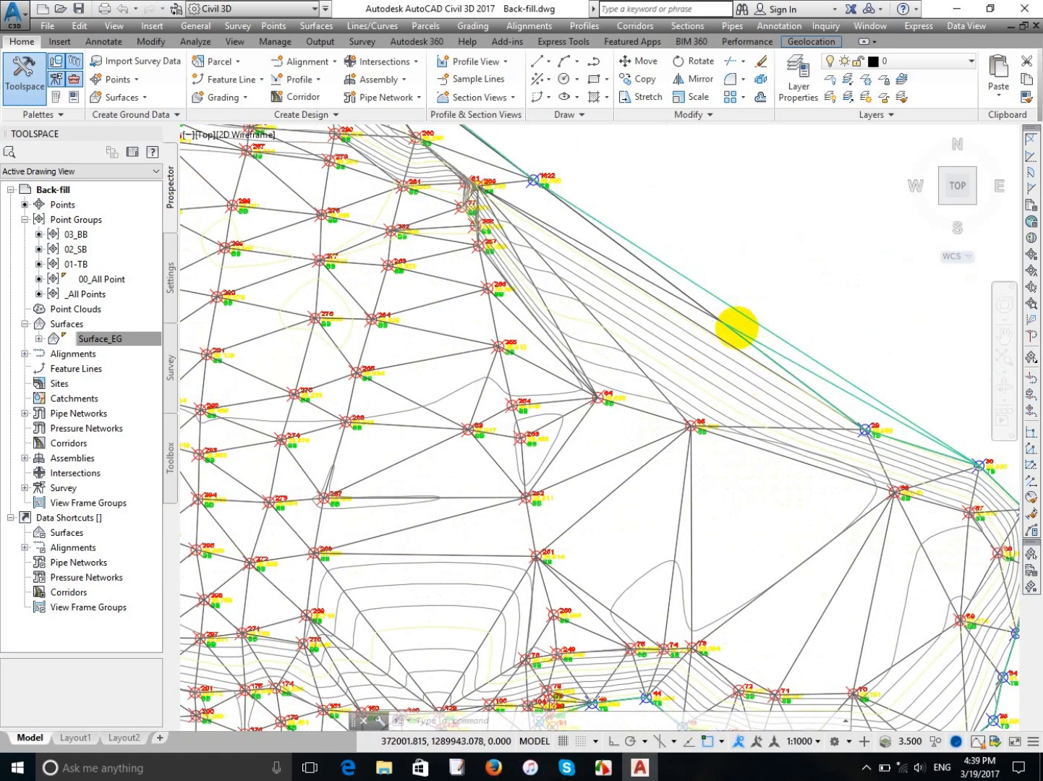
scroll(668, 531, "down", 3)
scroll(661, 502, "up", 6)
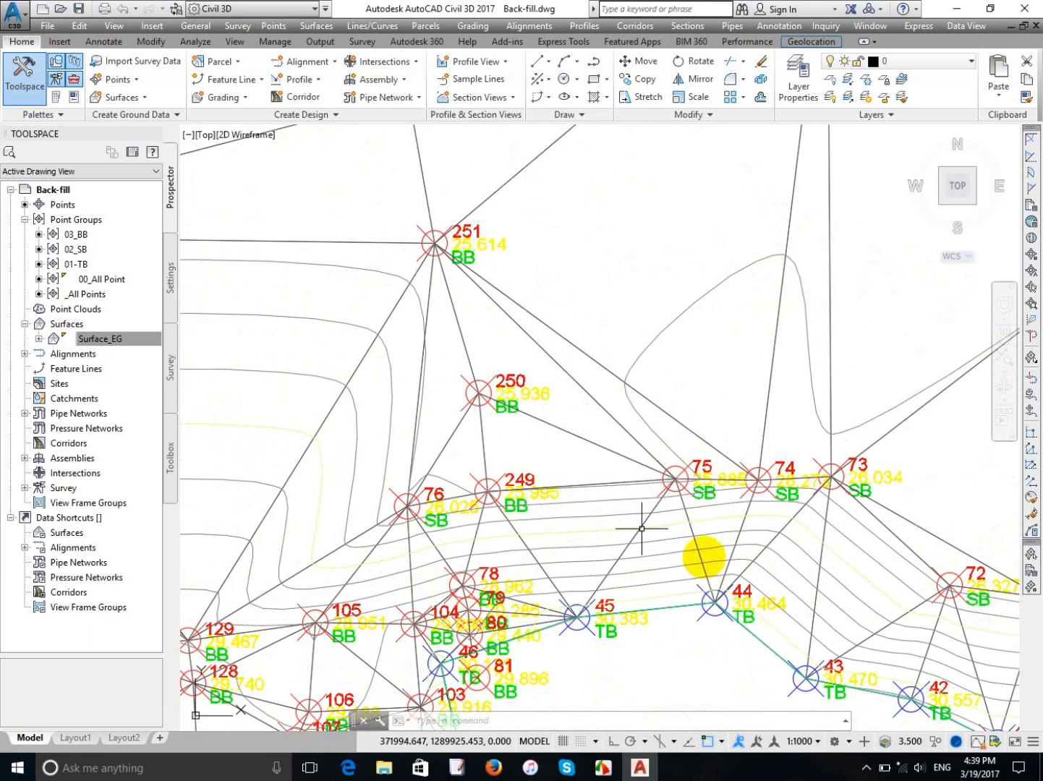
scroll(617, 493, "down", 4)
scroll(653, 304, "up", 2)
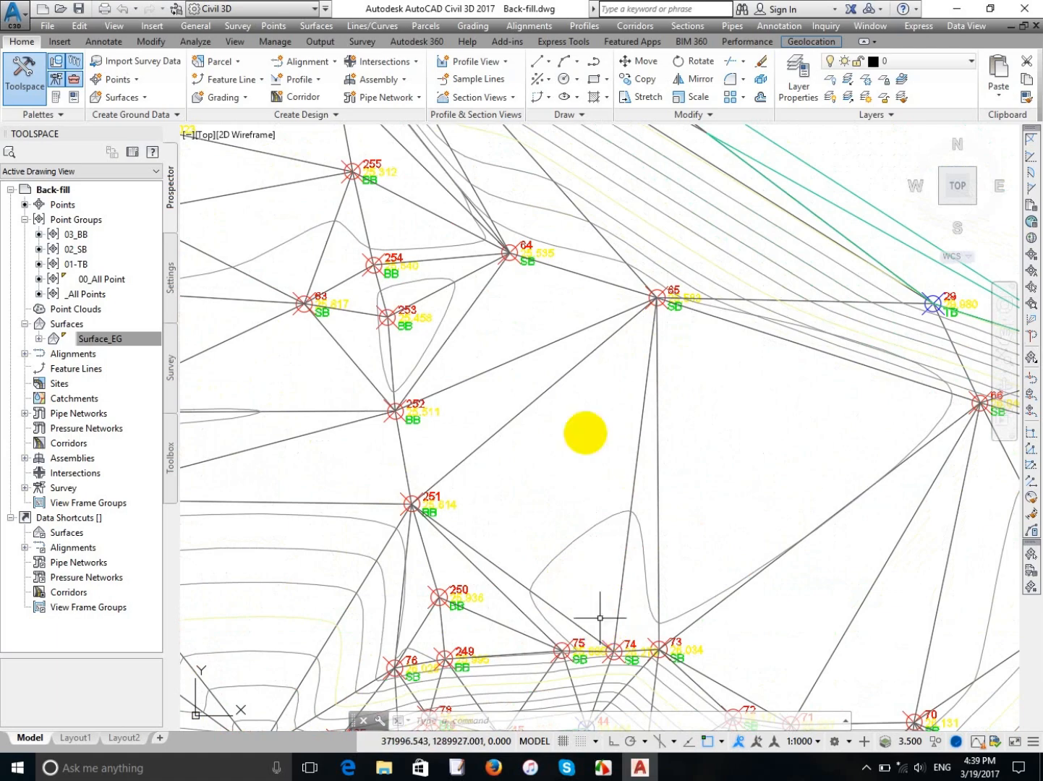
scroll(601, 311, "down", 2)
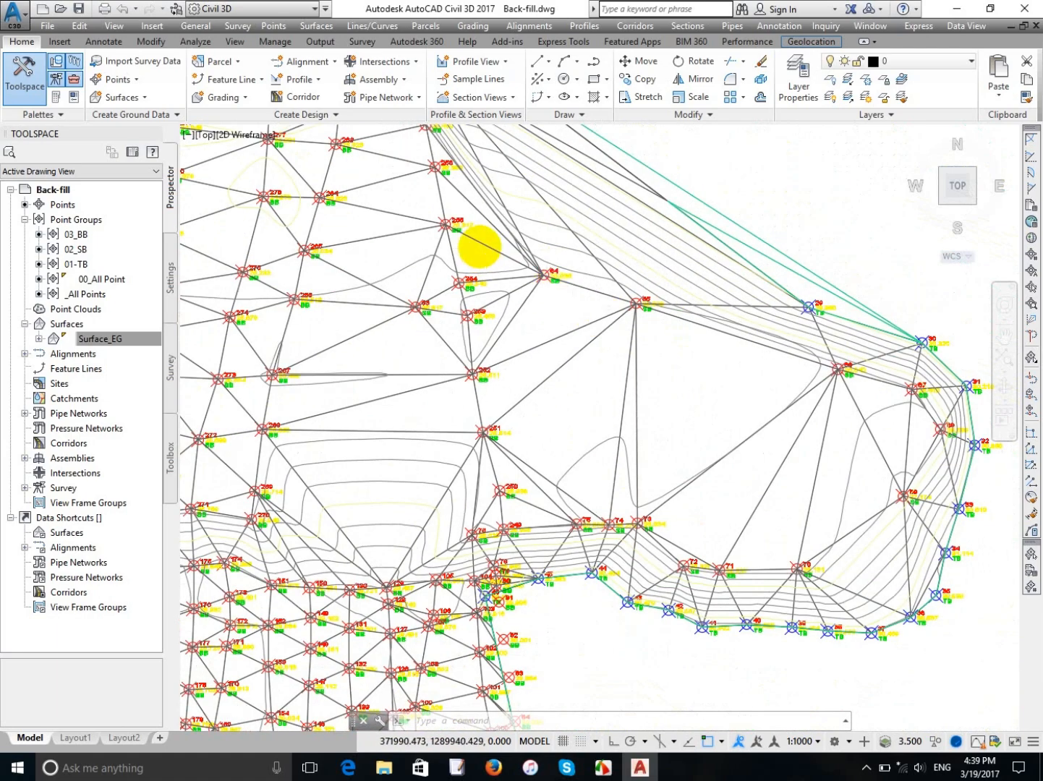
Examine the triangles around points 61, 77 and 257 to 259 and their connection to boundary point 1622.
scroll(480, 246, "up", 2)
middle_click_drag(494, 251, 591, 461)
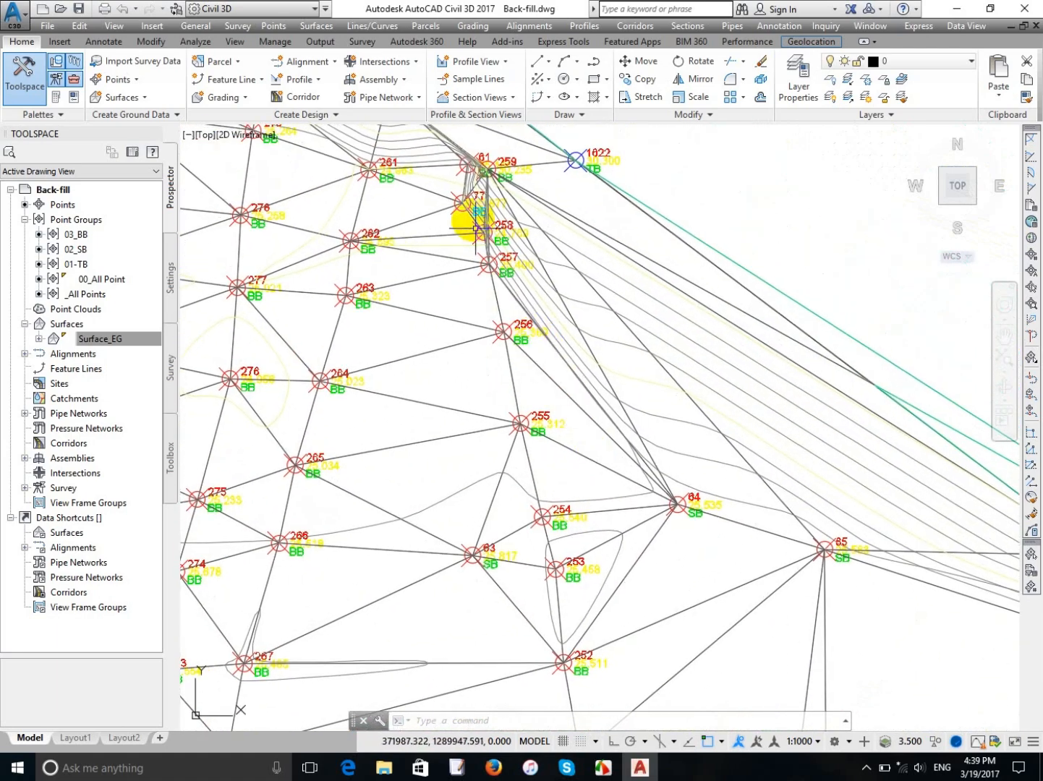
scroll(475, 229, "up", 2)
mouse_move(494, 225)
middle_mouse_down()
mouse_move(543, 305)
mouse_move(540, 355)
middle_mouse_up()
scroll(497, 341, "up", 3)
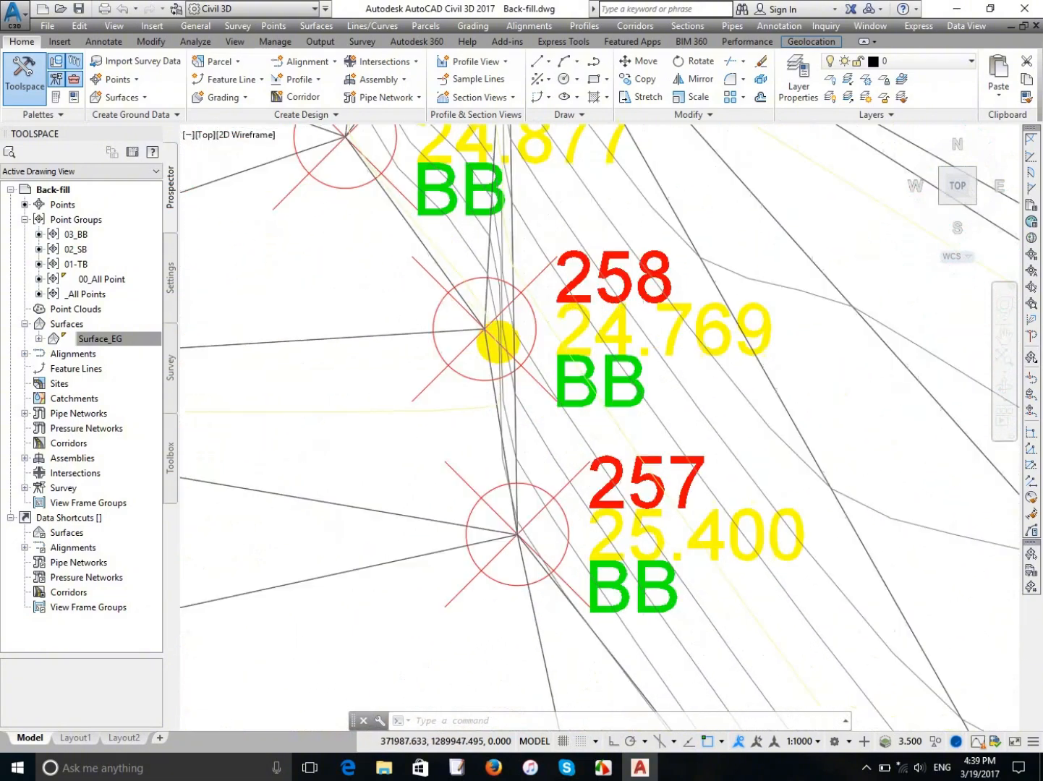
scroll(506, 336, "up", 2)
scroll(494, 384, "down", 5)
mouse_move(517, 259)
middle_mouse_down()
mouse_move(645, 419)
mouse_move(559, 437)
mouse_move(542, 461)
mouse_move(376, 377)
middle_mouse_up()
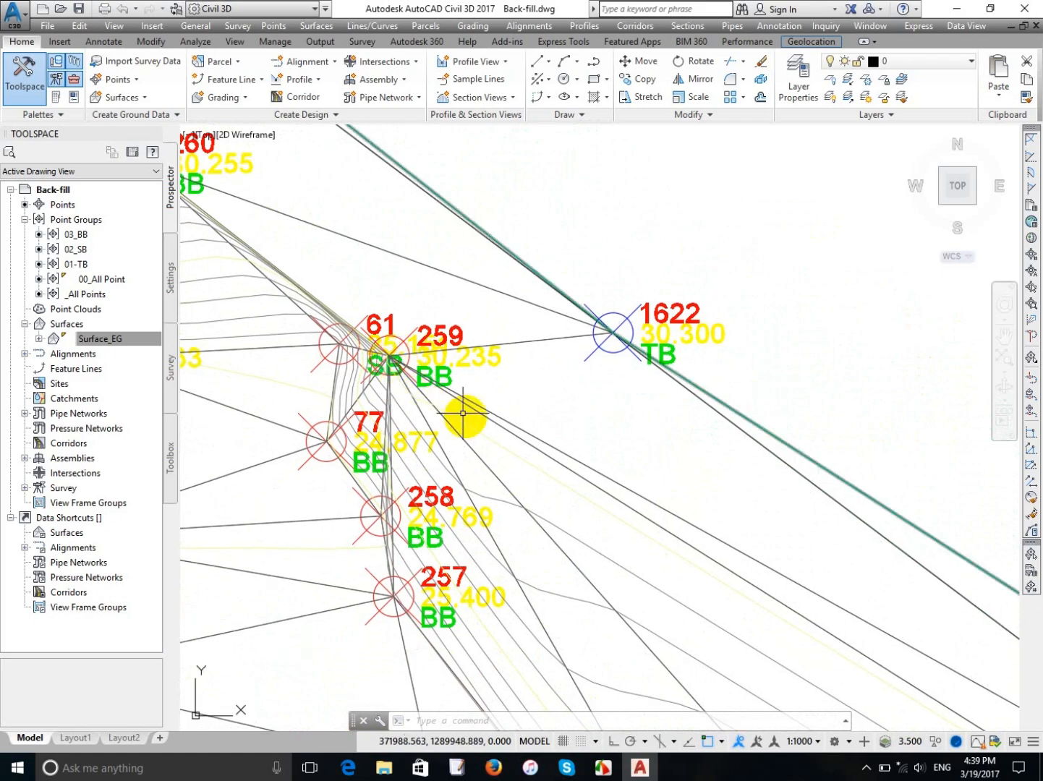
scroll(554, 293, "down", 2)
scroll(600, 264, "down", 2)
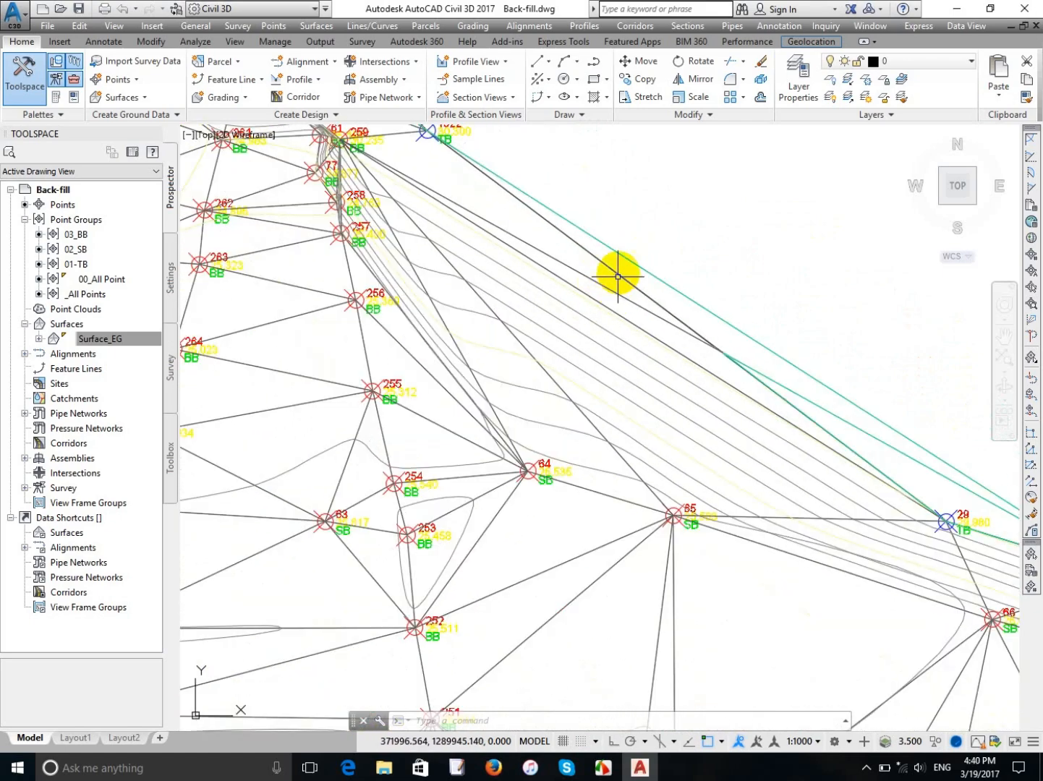
Start the Swap Edge edit on Surface_EG and try to swap triangle edges along the northeastern boundary between points 1622 and 29.
left_click(538, 304)
left_click(334, 96)
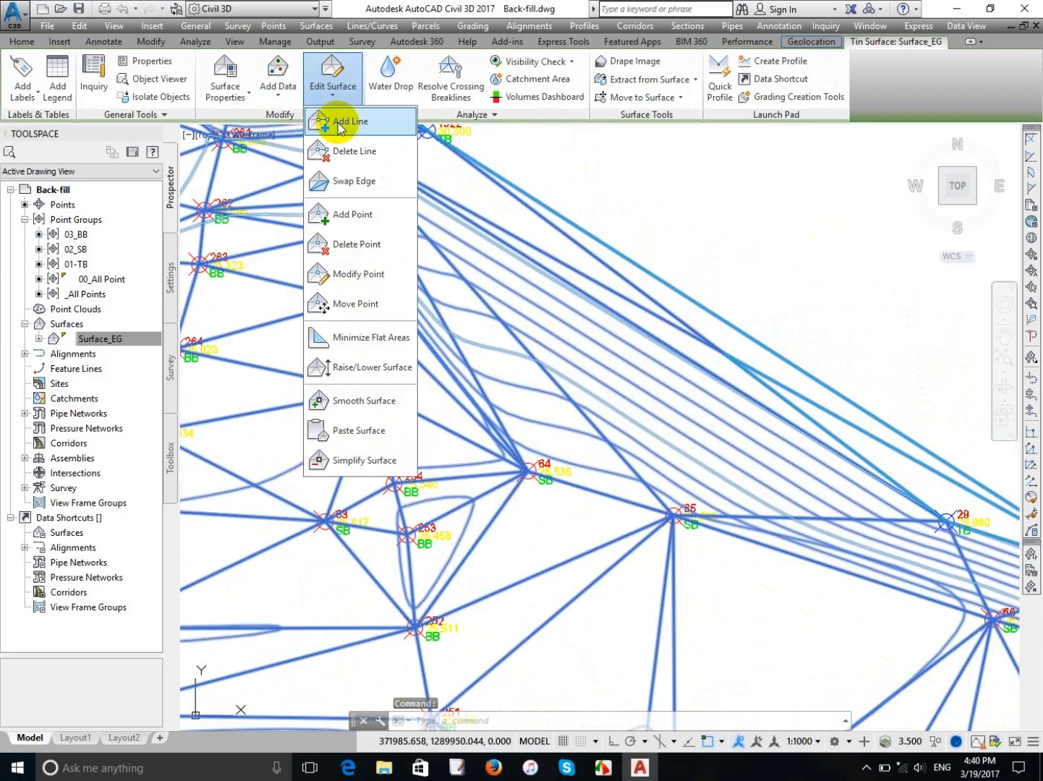
left_click(365, 184)
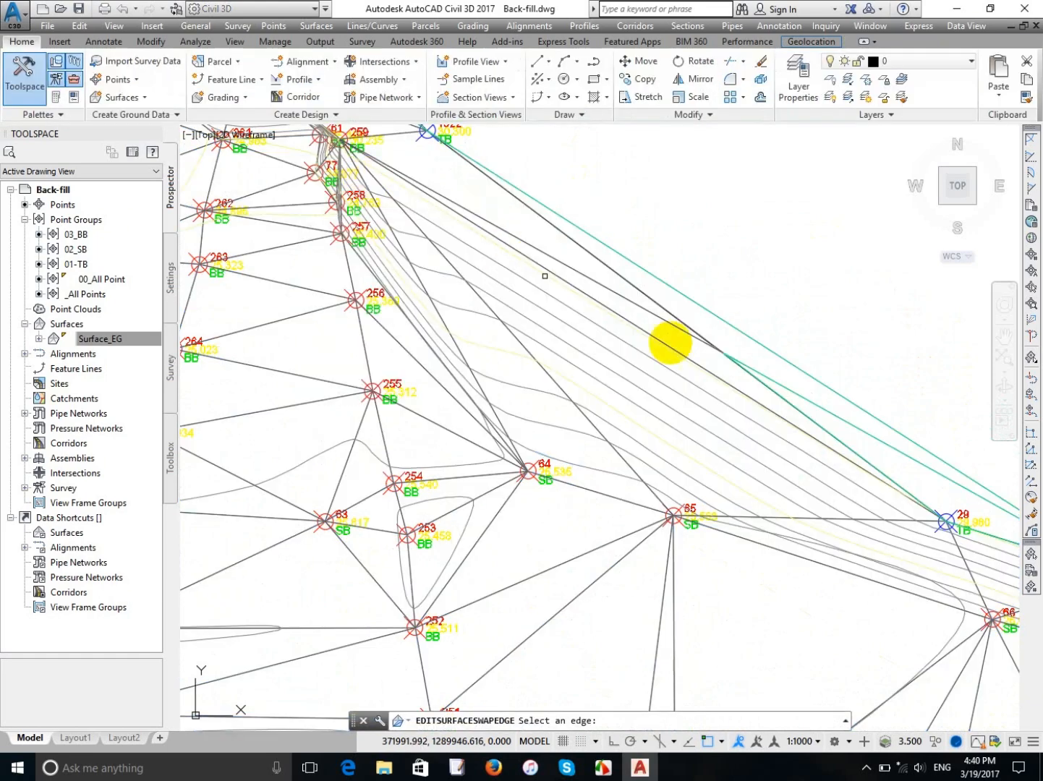
left_click(775, 384)
left_click(581, 417)
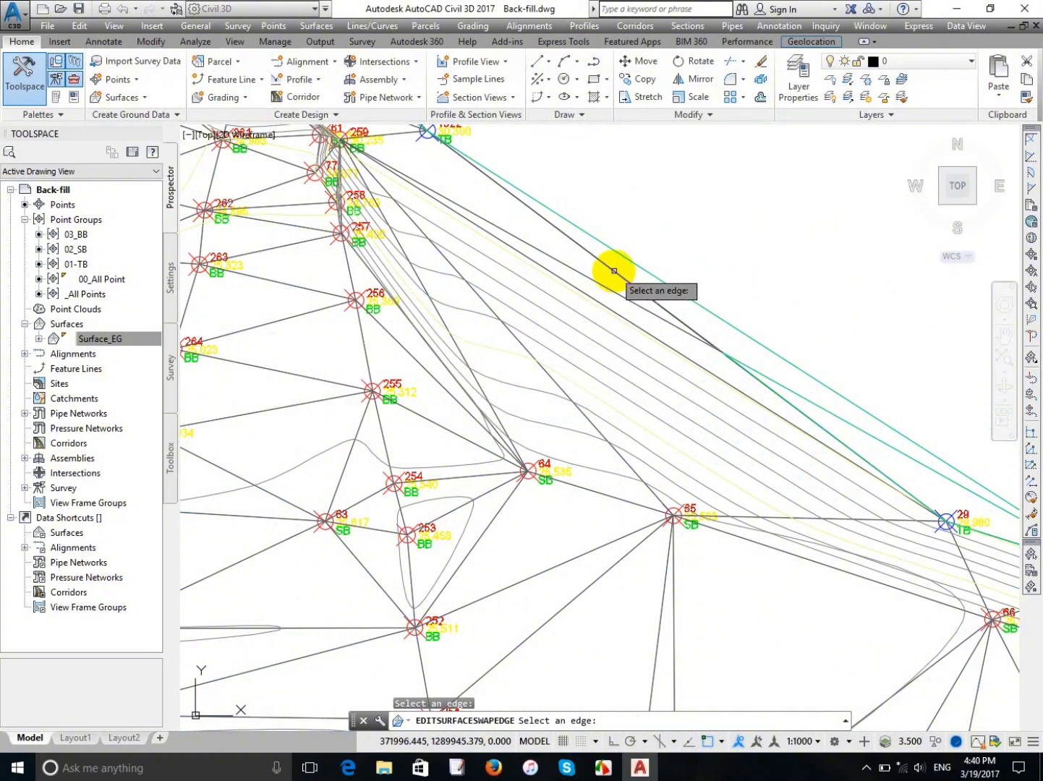
left_click(611, 289)
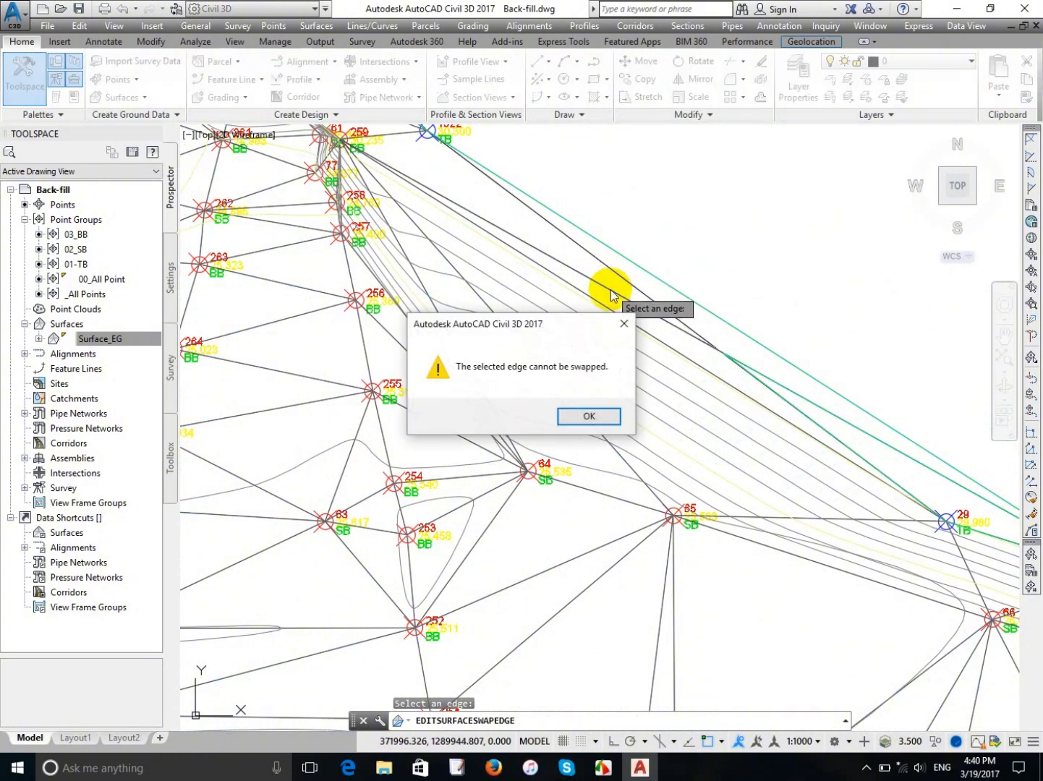
left_click(589, 417)
Examine the triangle edges linking points 259, 260 and 1622 near the northeastern boundary for another edge to swap.
scroll(577, 344, "down", 2)
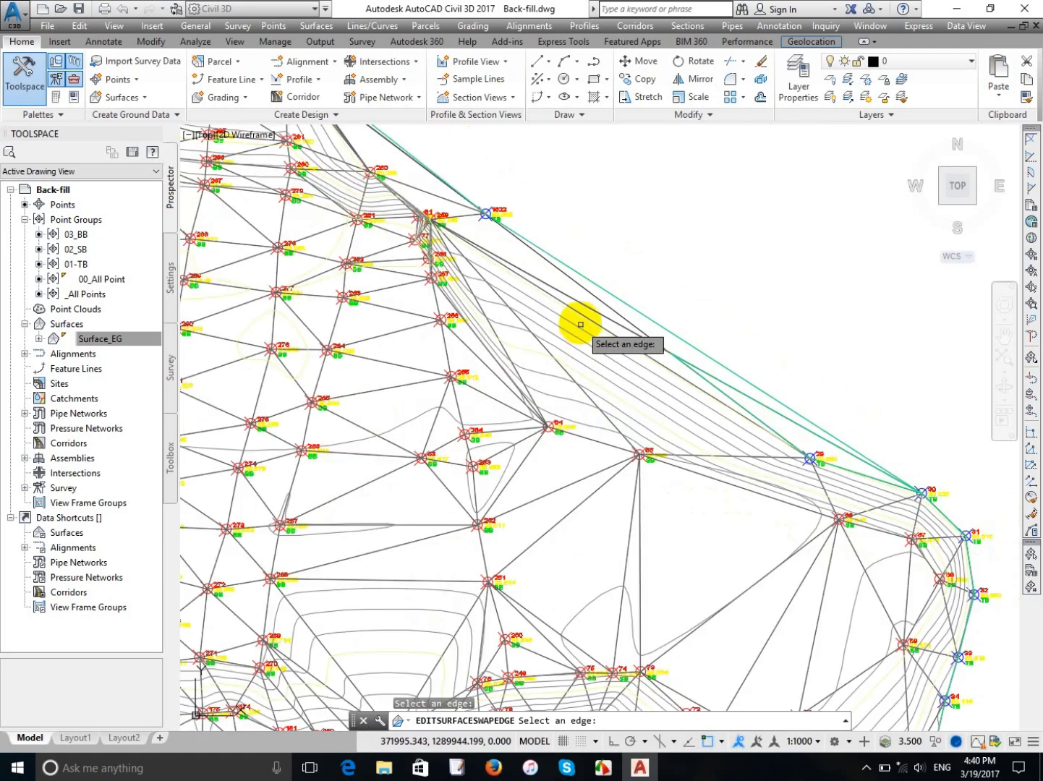
scroll(597, 304, "up", 4)
scroll(597, 304, "down", 3)
scroll(535, 318, "up", 2)
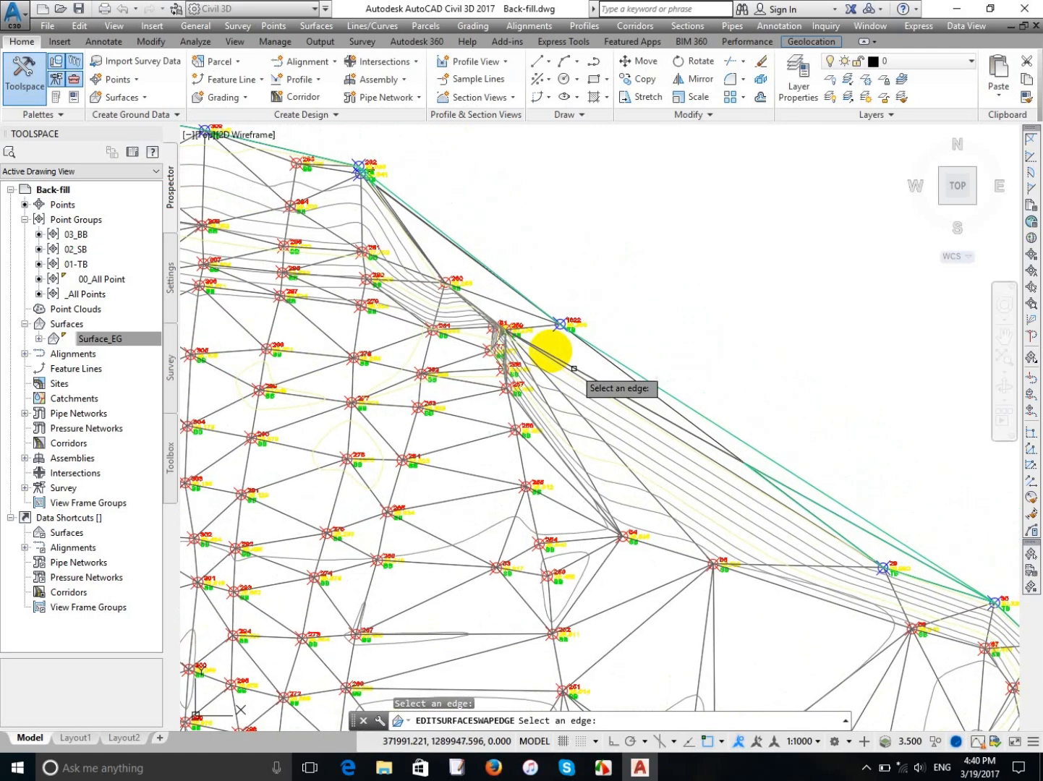
scroll(457, 295, "up", 4)
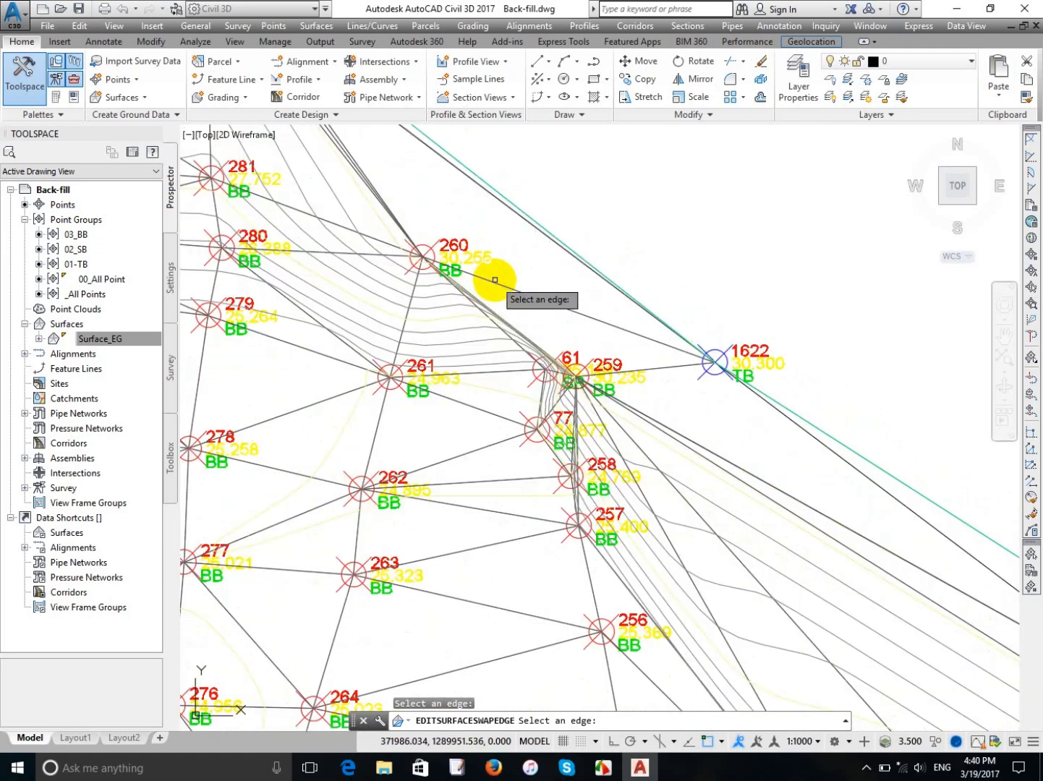
scroll(493, 282, "down", 1)
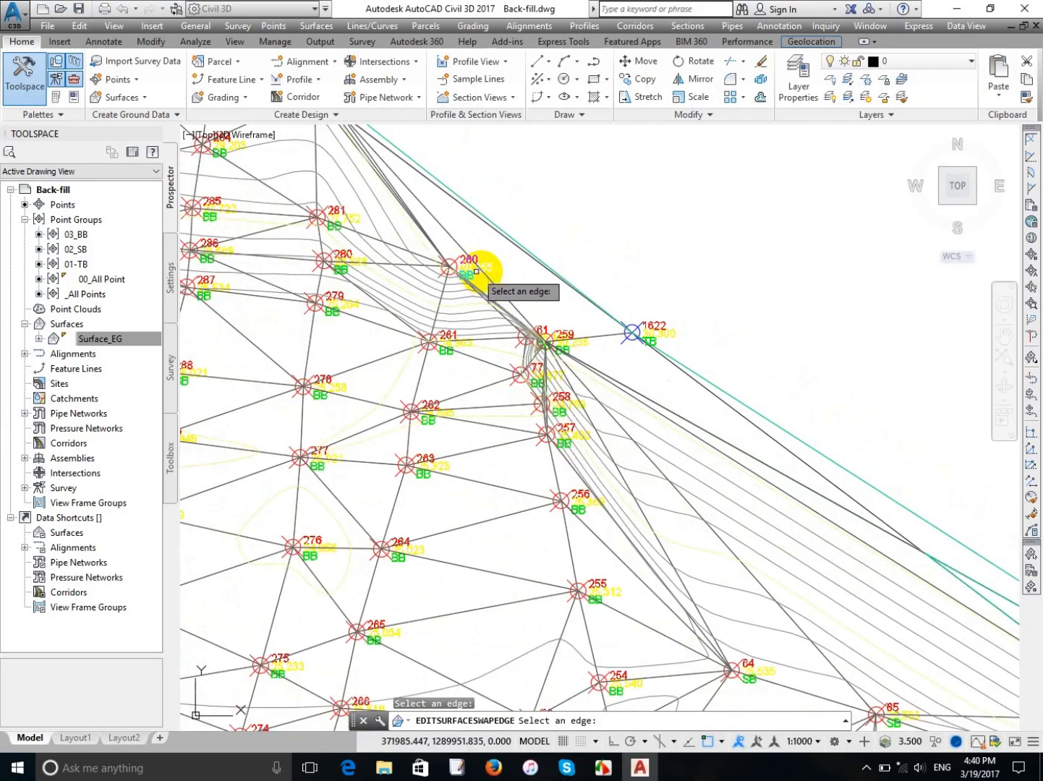
On the southern boundary, swap the edge beside point 428 so it runs from 428 to the boundary vertex near point 427.
scroll(693, 371, "down", 6)
scroll(372, 419, "up", 4)
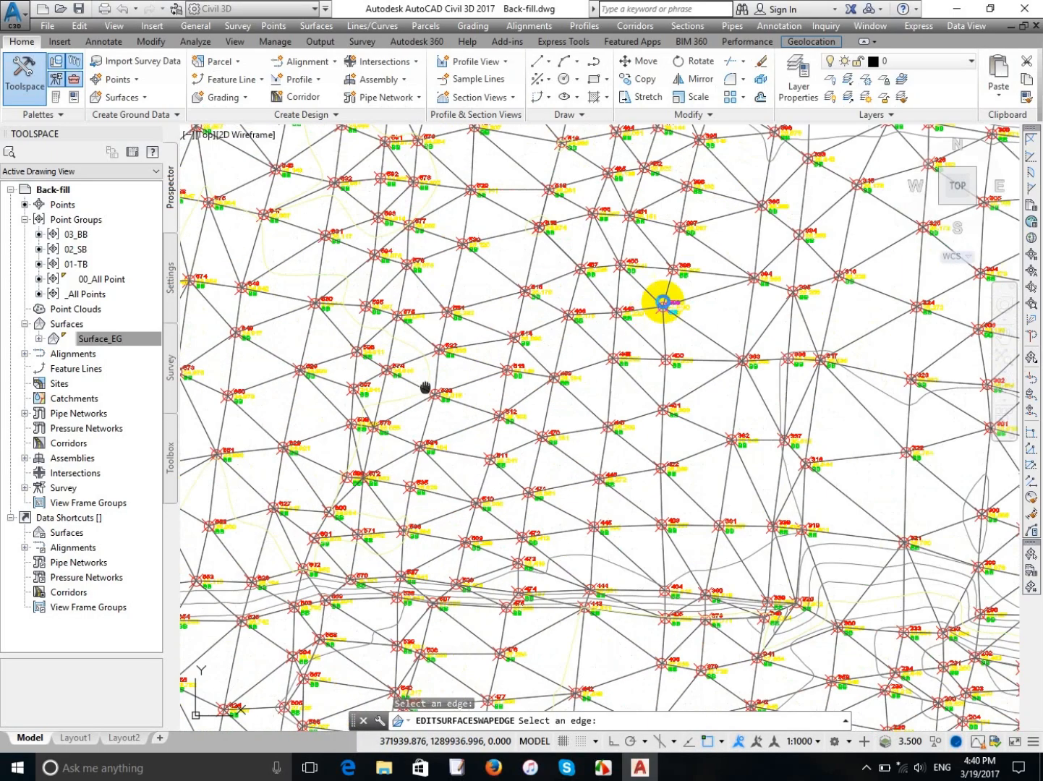
scroll(663, 617, "down", 5)
scroll(633, 517, "up", 5)
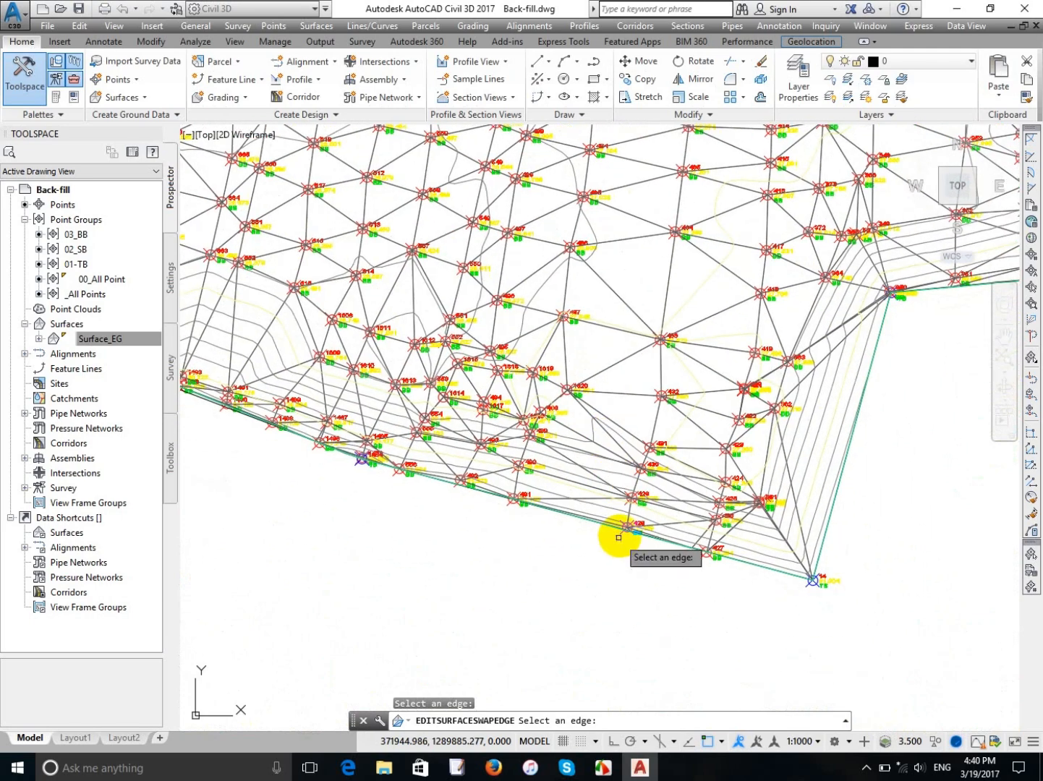
scroll(618, 538, "up", 6)
middle_click_drag(767, 515, 670, 483)
scroll(690, 489, "up", 3)
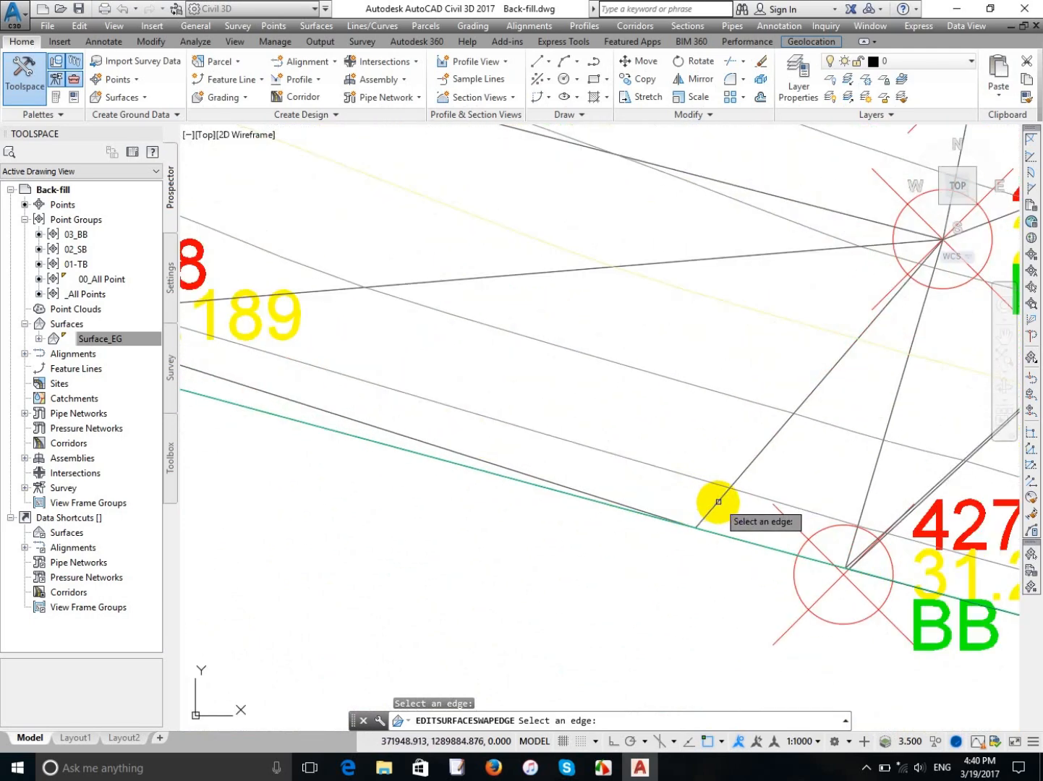
scroll(658, 449, "down", 4)
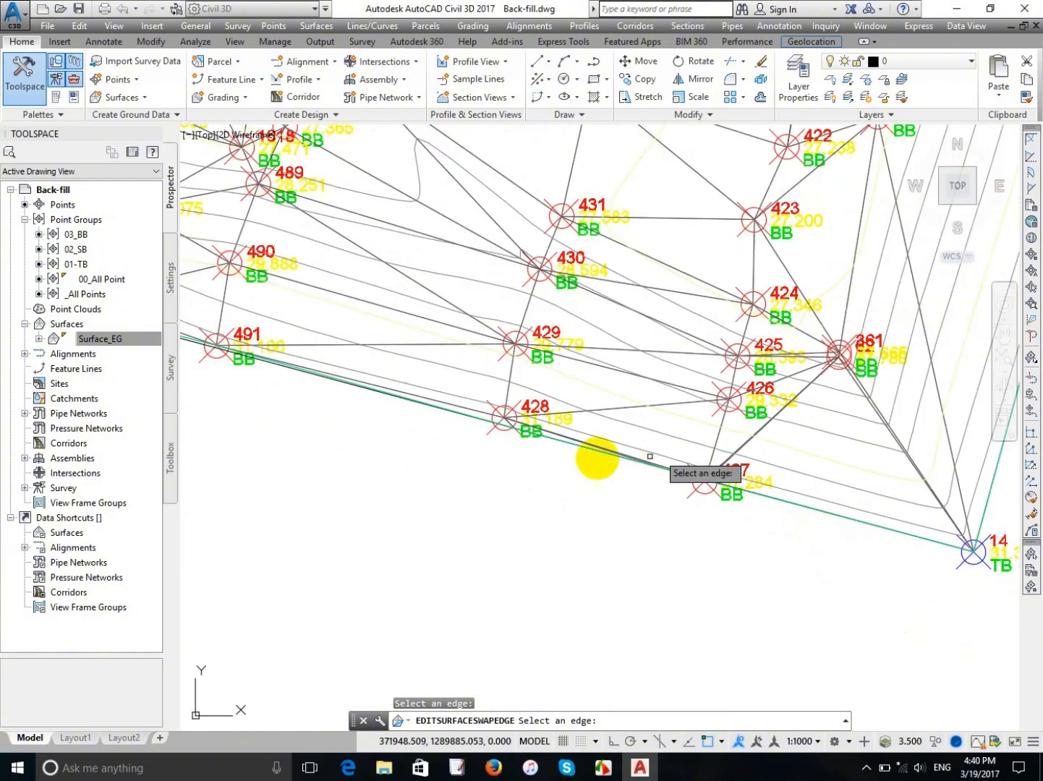
scroll(553, 434, "up", 6)
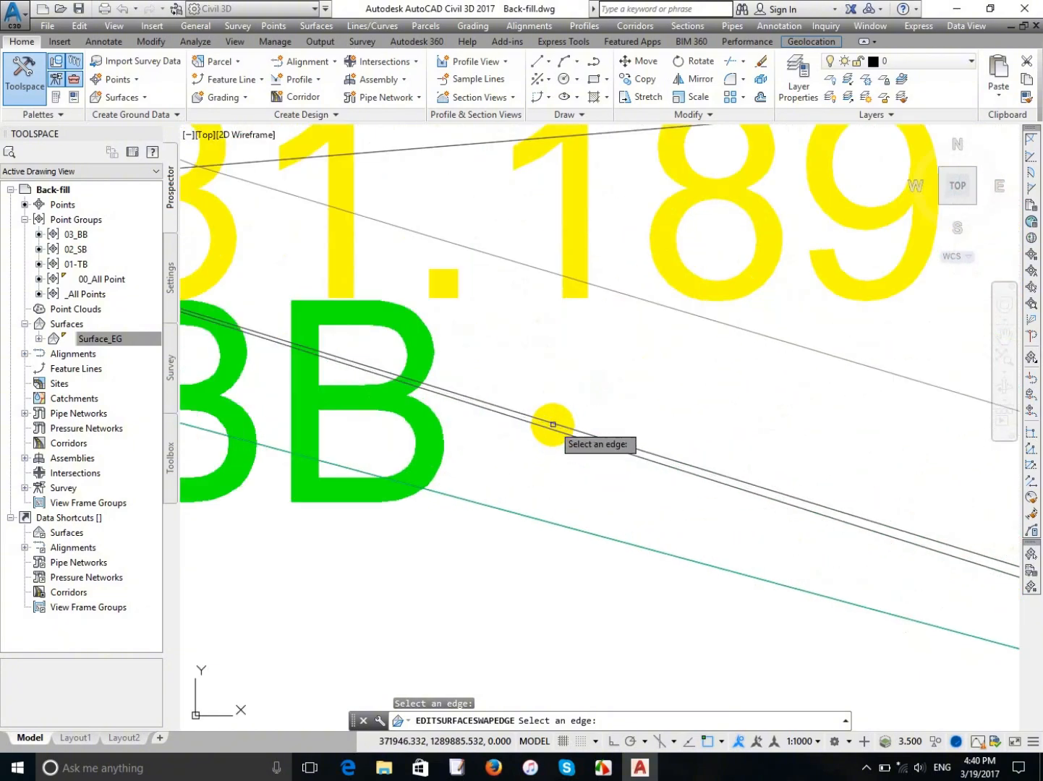
scroll(545, 424, "down", 5)
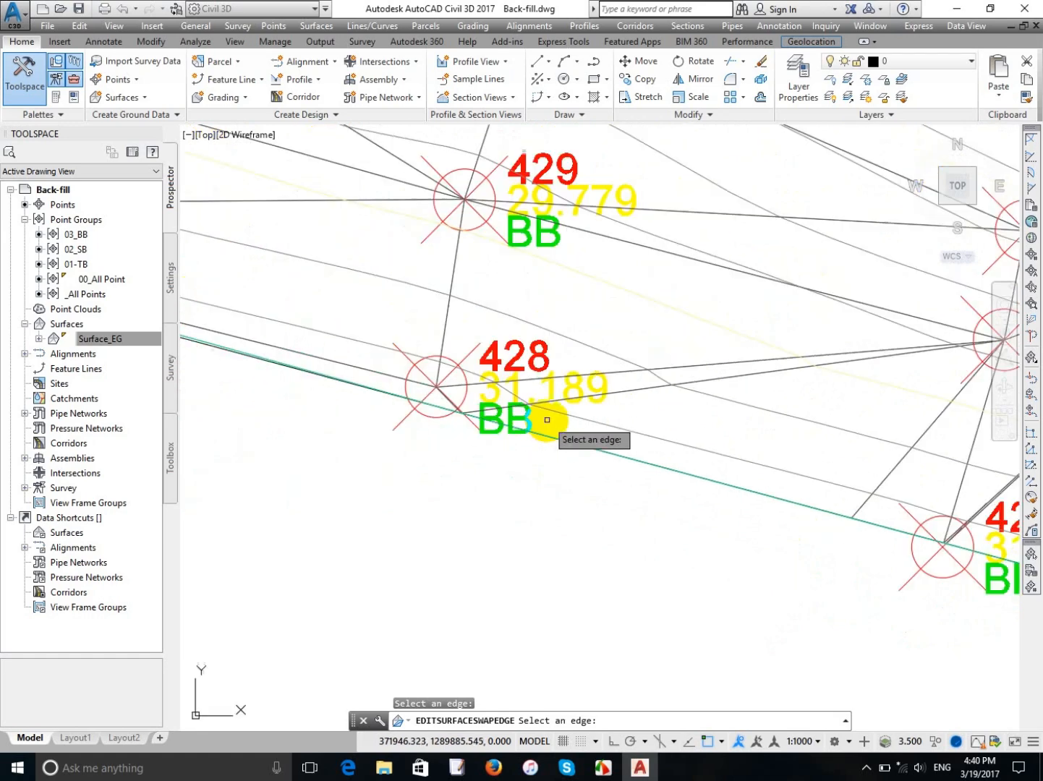
left_click(865, 501)
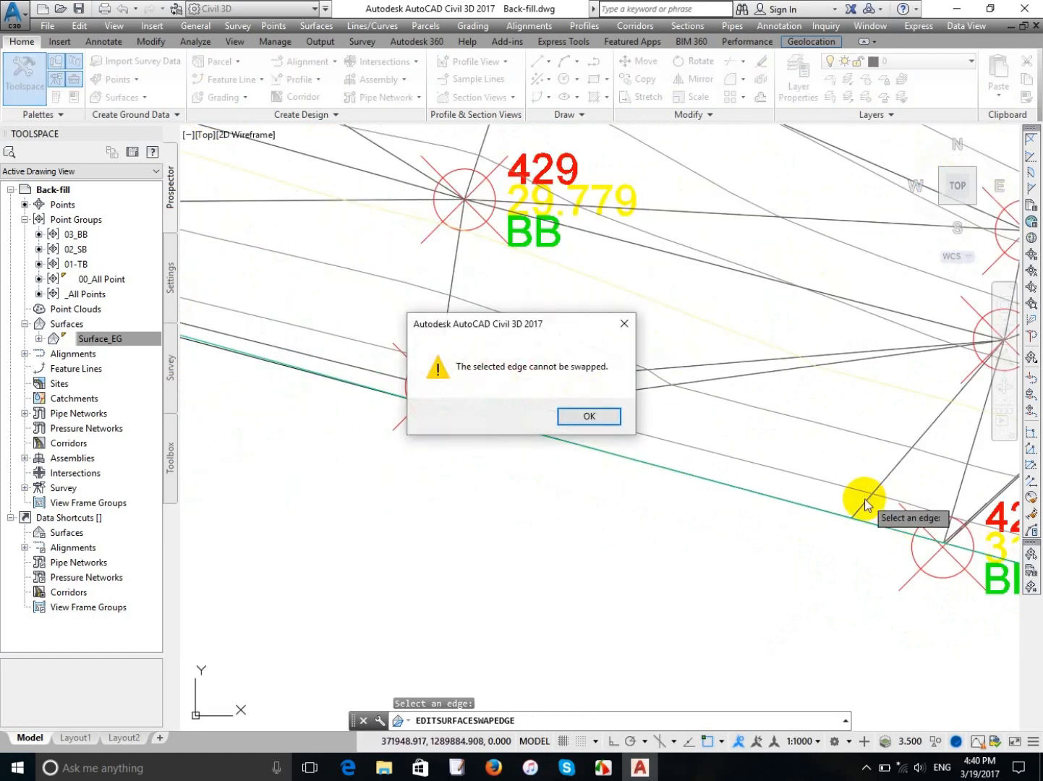
left_click(566, 415)
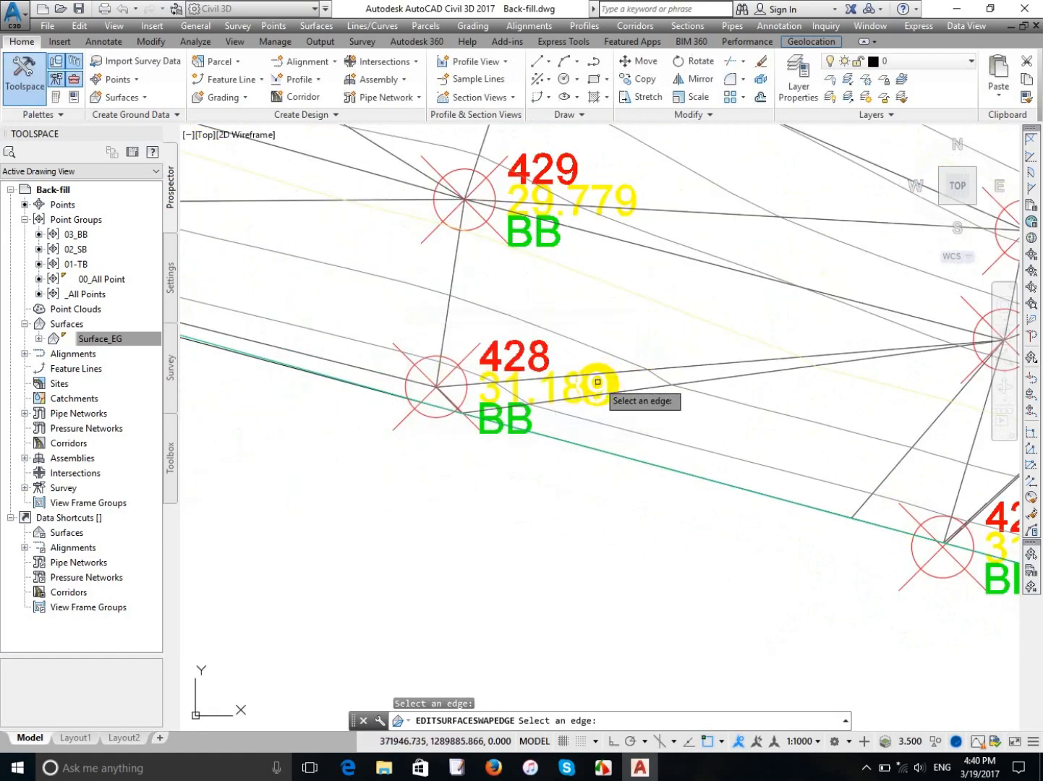
left_click(549, 401)
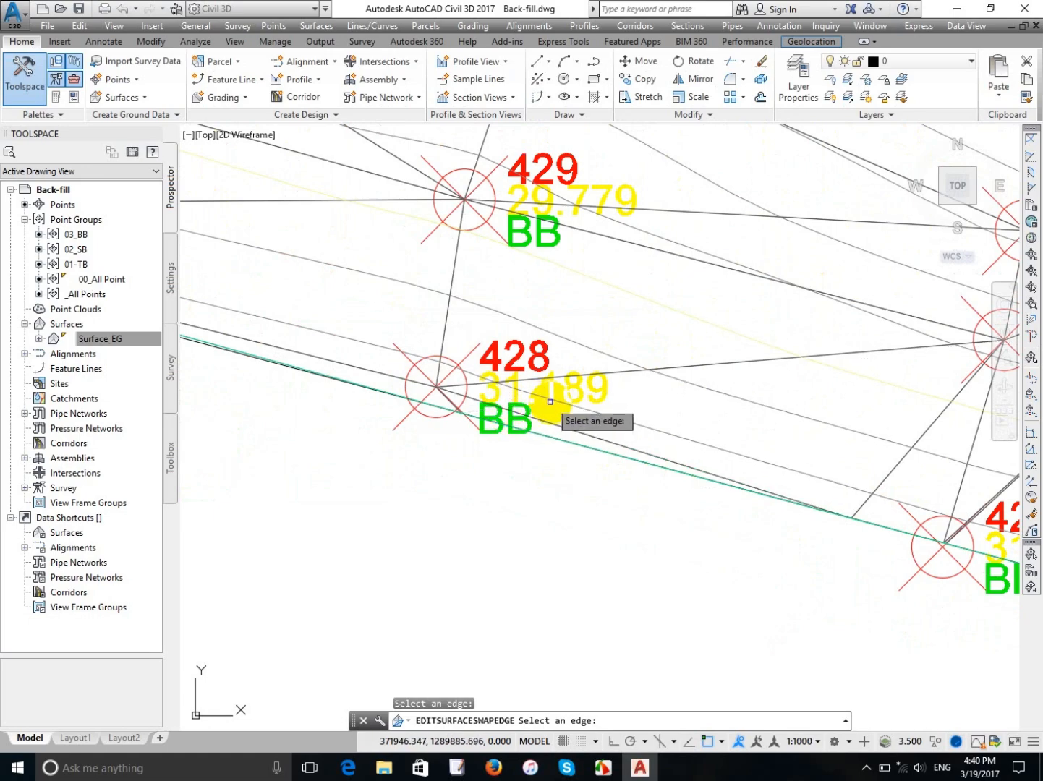
Examine the triangle edges along the southern boundary westward from point 428 past points 1490 to 1507.
scroll(516, 408, "down", 4)
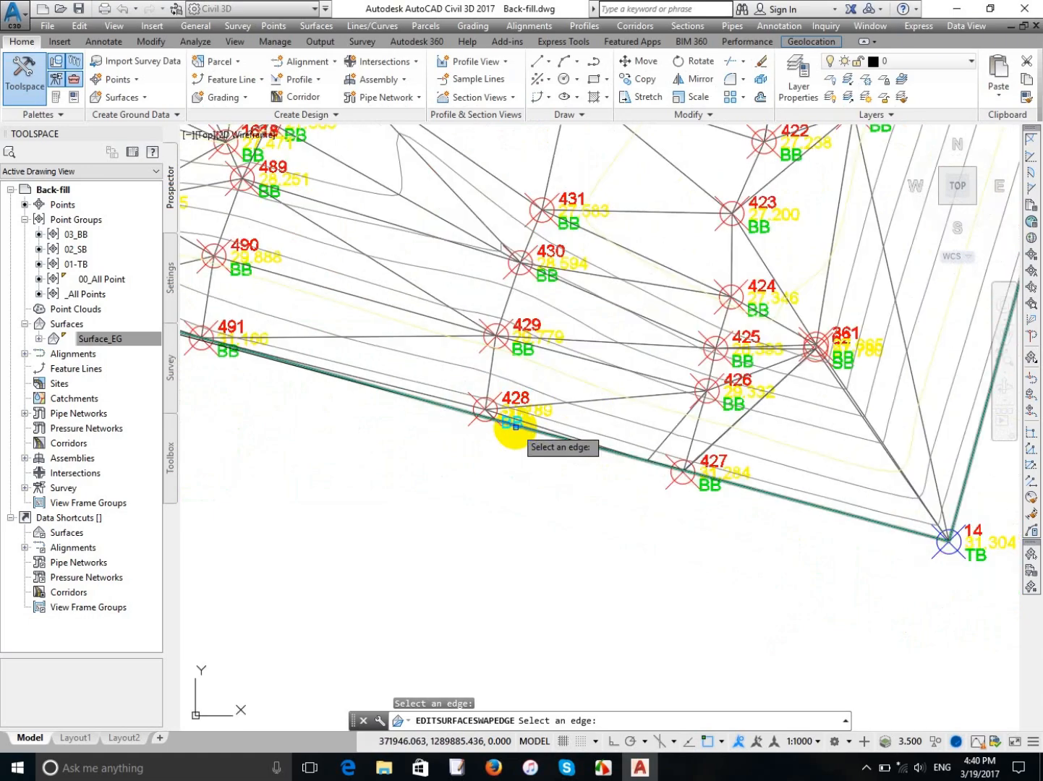
scroll(515, 427, "down", 4)
middle_click_drag(347, 366, 694, 457)
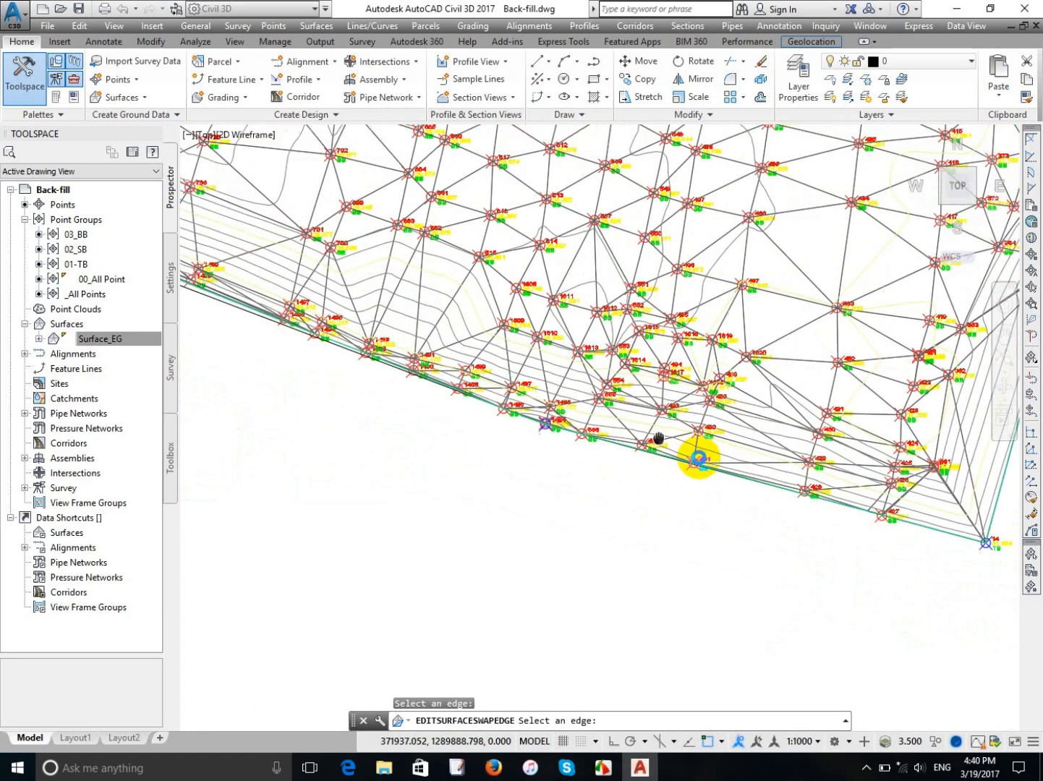
scroll(300, 353, "up", 5)
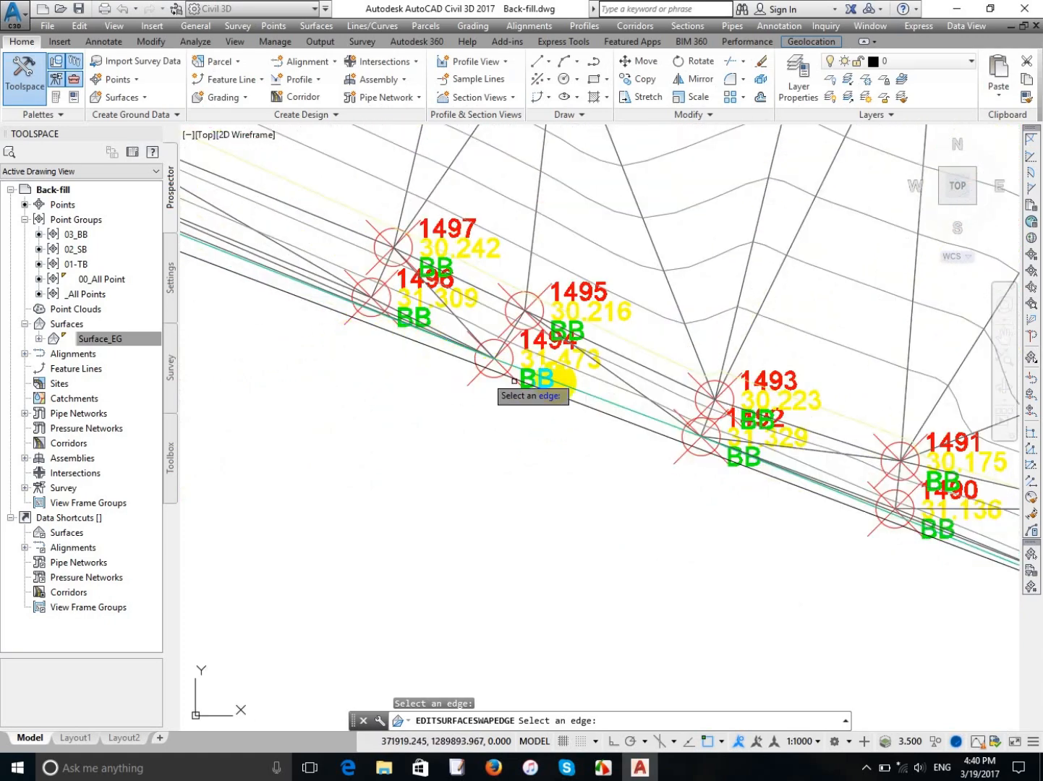
scroll(783, 461, "up", 4)
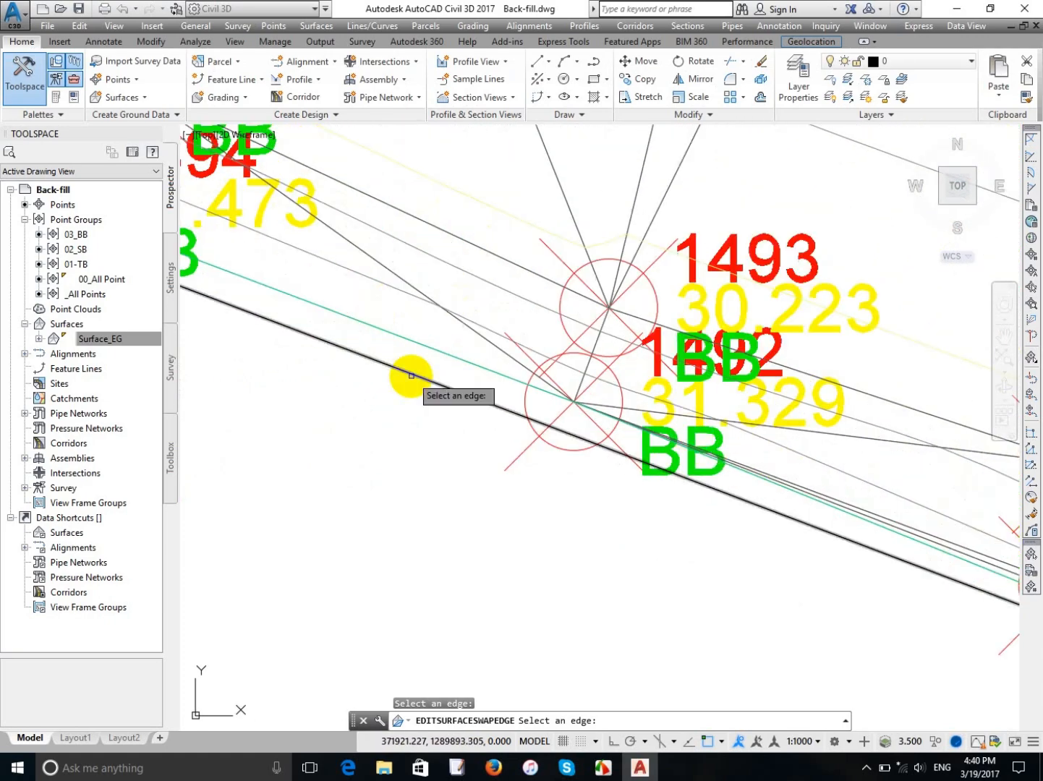
scroll(413, 374, "down", 2)
middle_click_drag(442, 371, 747, 415)
middle_click_drag(335, 280, 405, 347)
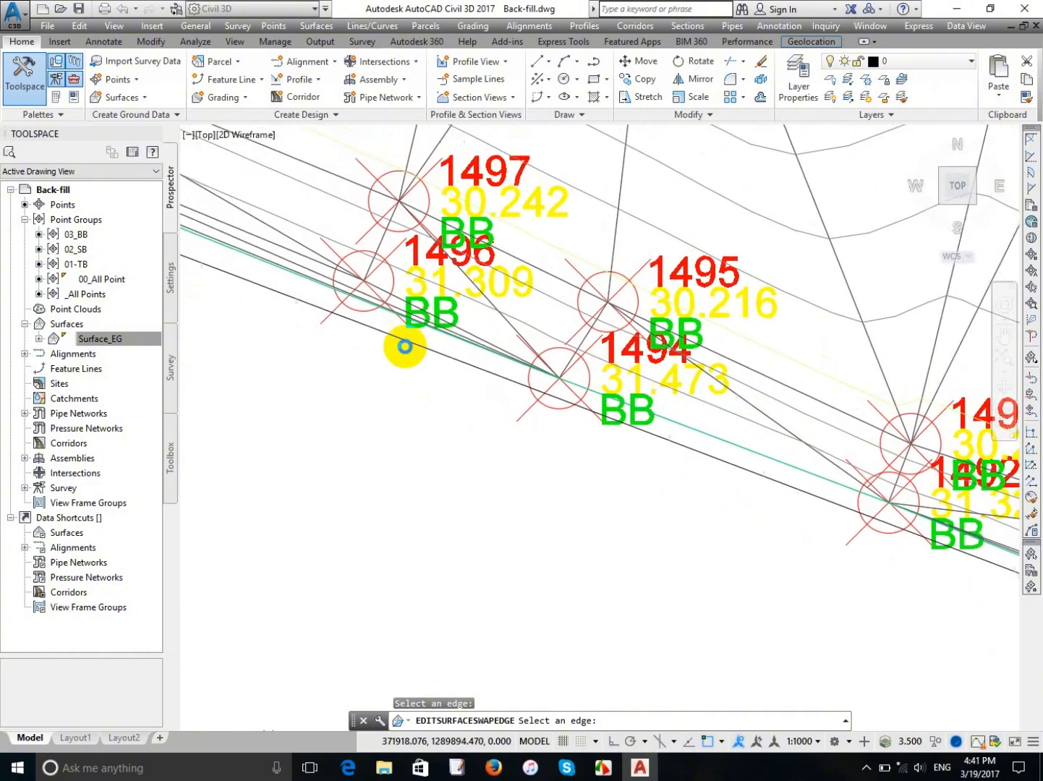
scroll(510, 376, "down", 5)
scroll(319, 311, "up", 5)
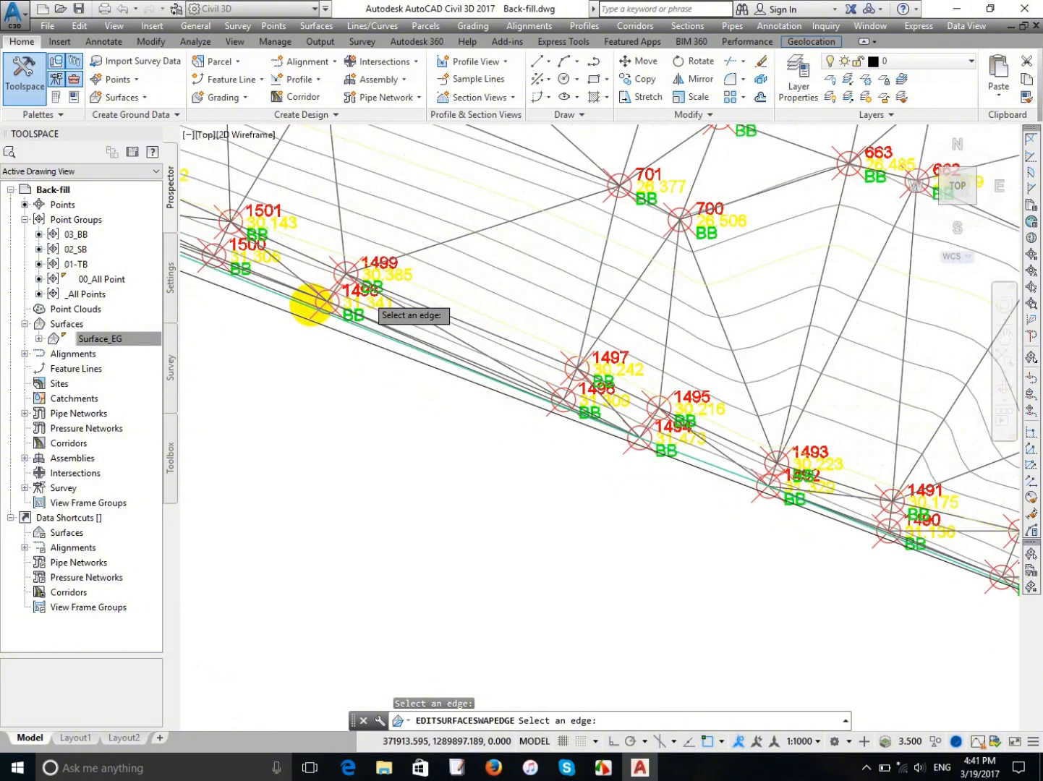
scroll(666, 372, "down", 4)
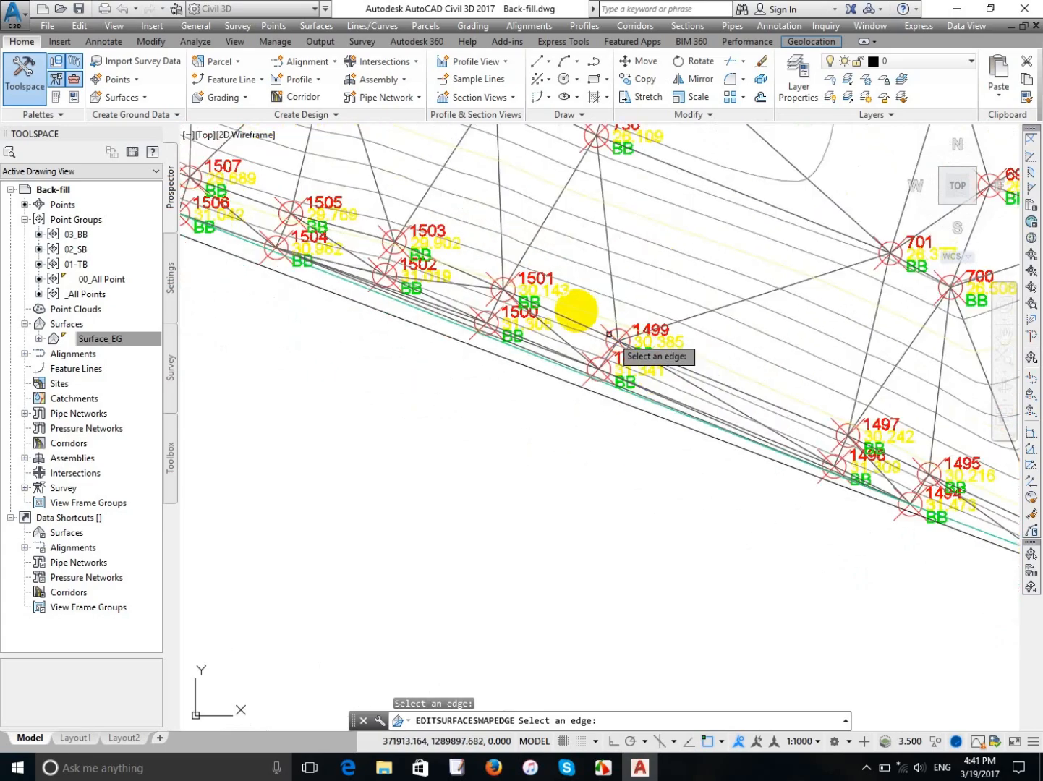
Examine the triangle edges along the southern boundary east to the southeastern corner and closely around point 427.
scroll(377, 262, "up", 4)
scroll(254, 265, "down", 4)
mouse_move(743, 436)
middle_mouse_down()
mouse_move(546, 391)
mouse_move(329, 316)
middle_mouse_up()
middle_click_drag(936, 569, 587, 514)
key("Escape")
left_click(726, 531)
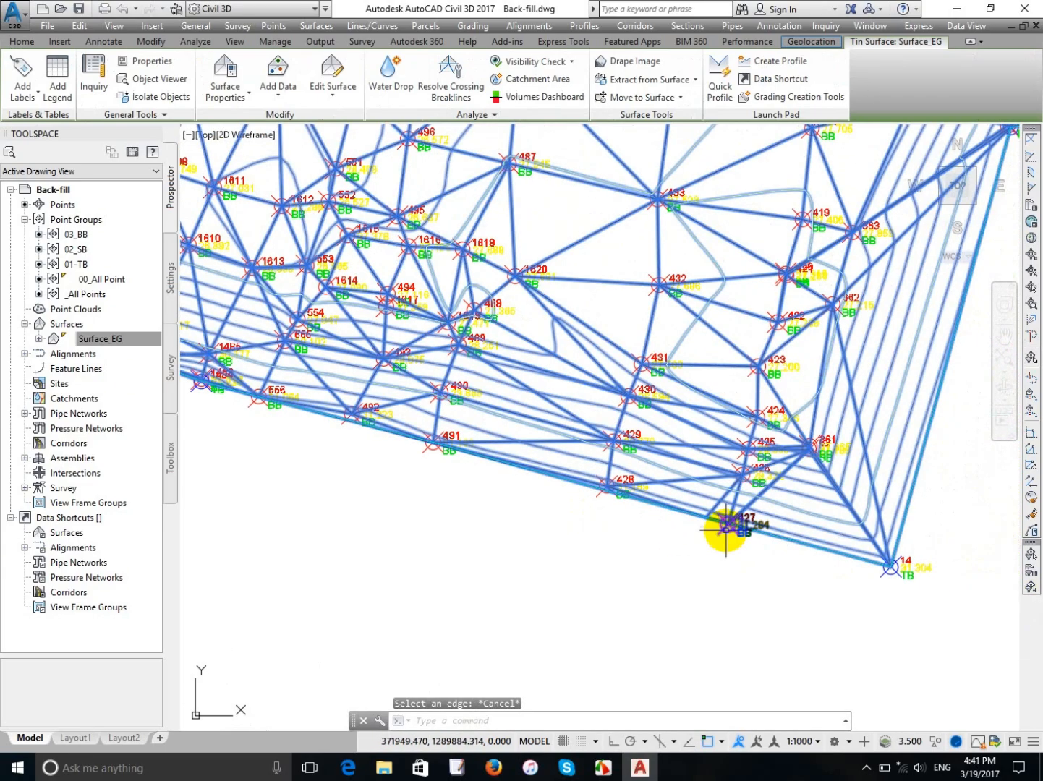
scroll(726, 531, "up", 5)
key("Escape")
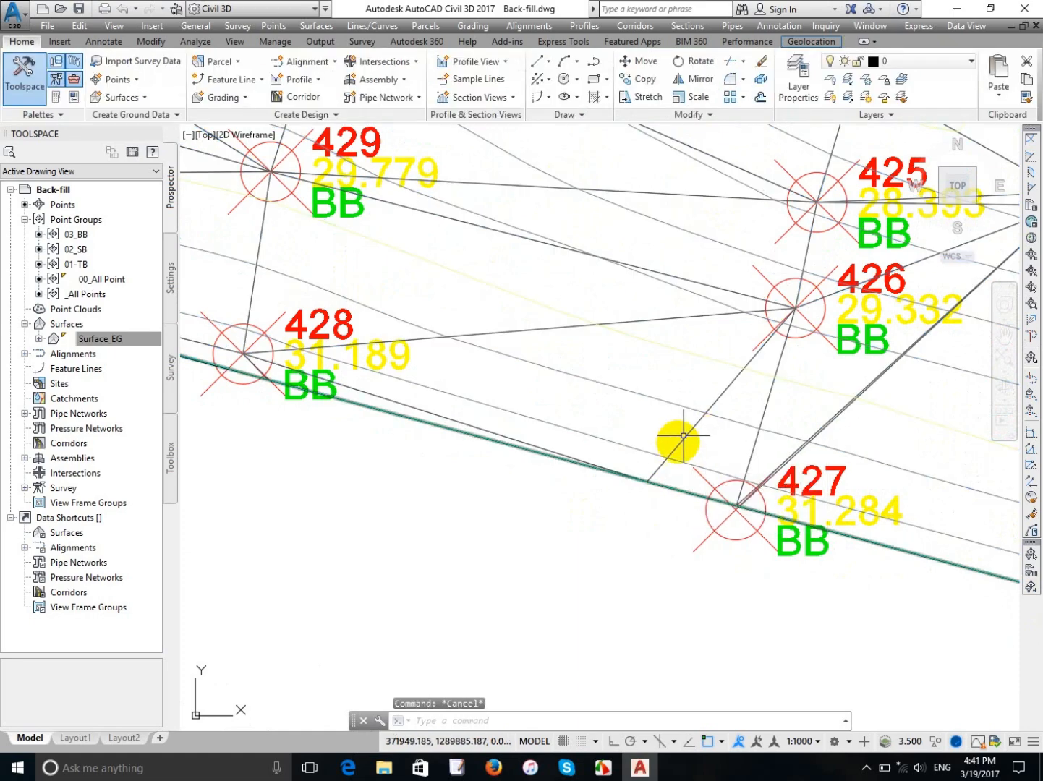
scroll(745, 543, "up", 7)
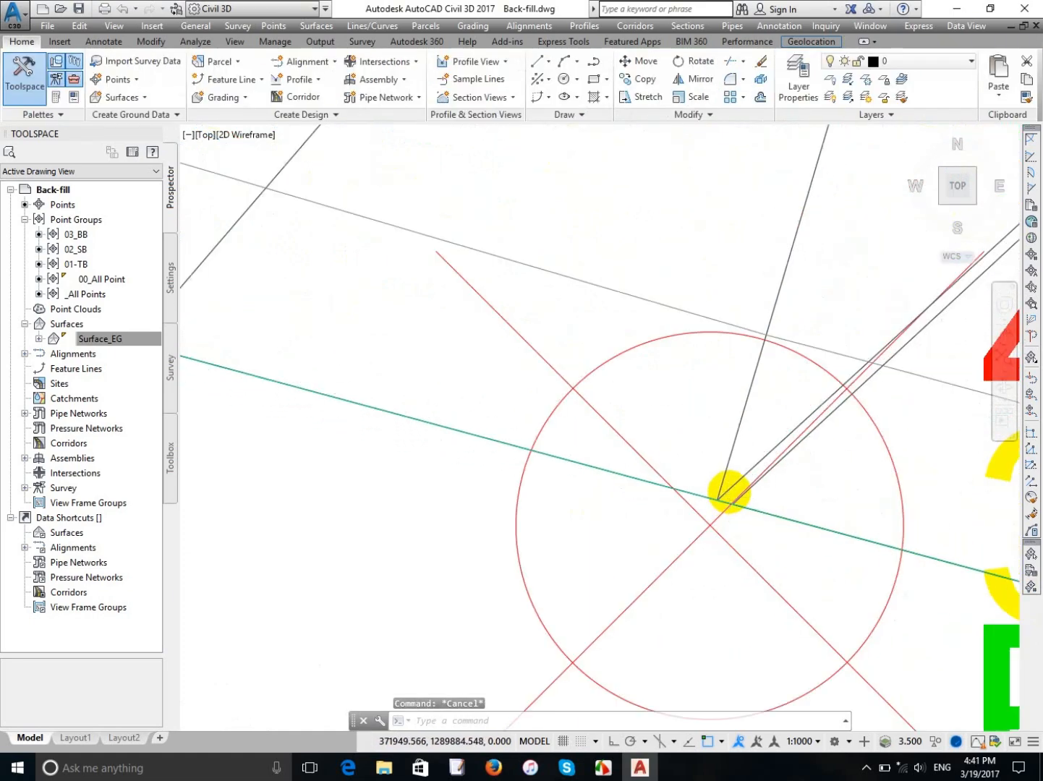
scroll(728, 496, "up", 2)
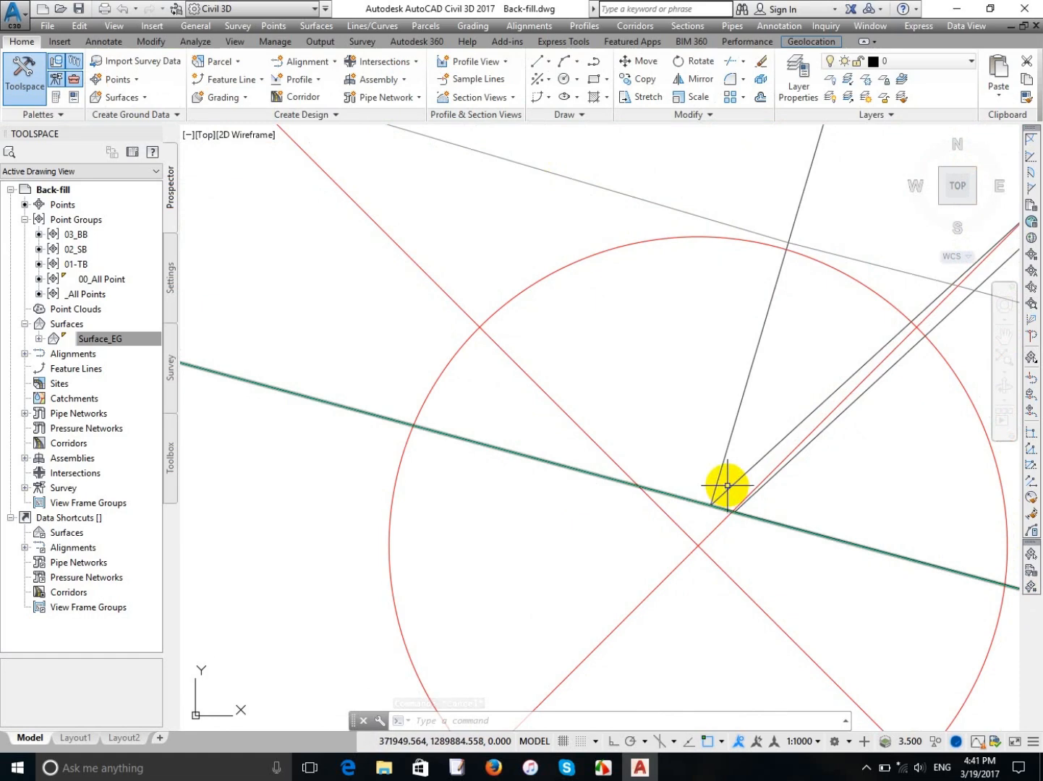
scroll(726, 486, "down", 4)
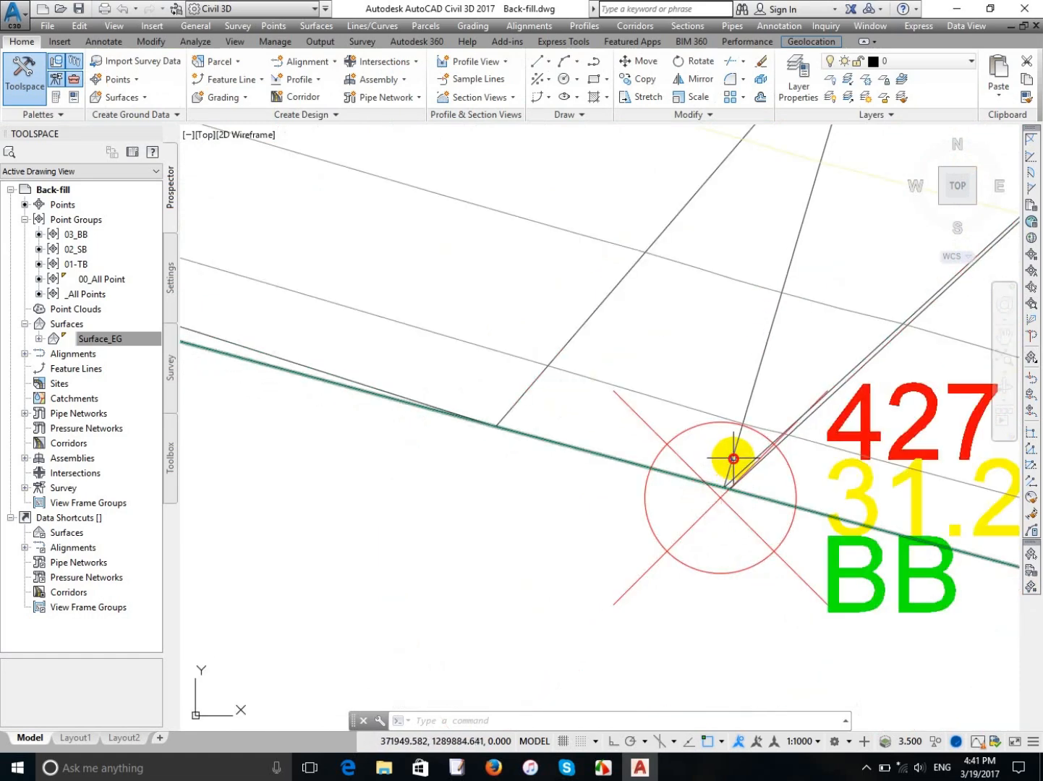
With Swap Edge on Surface_EG, try swapping the edge between points 426 and 427, and swap it back.
left_click(729, 458)
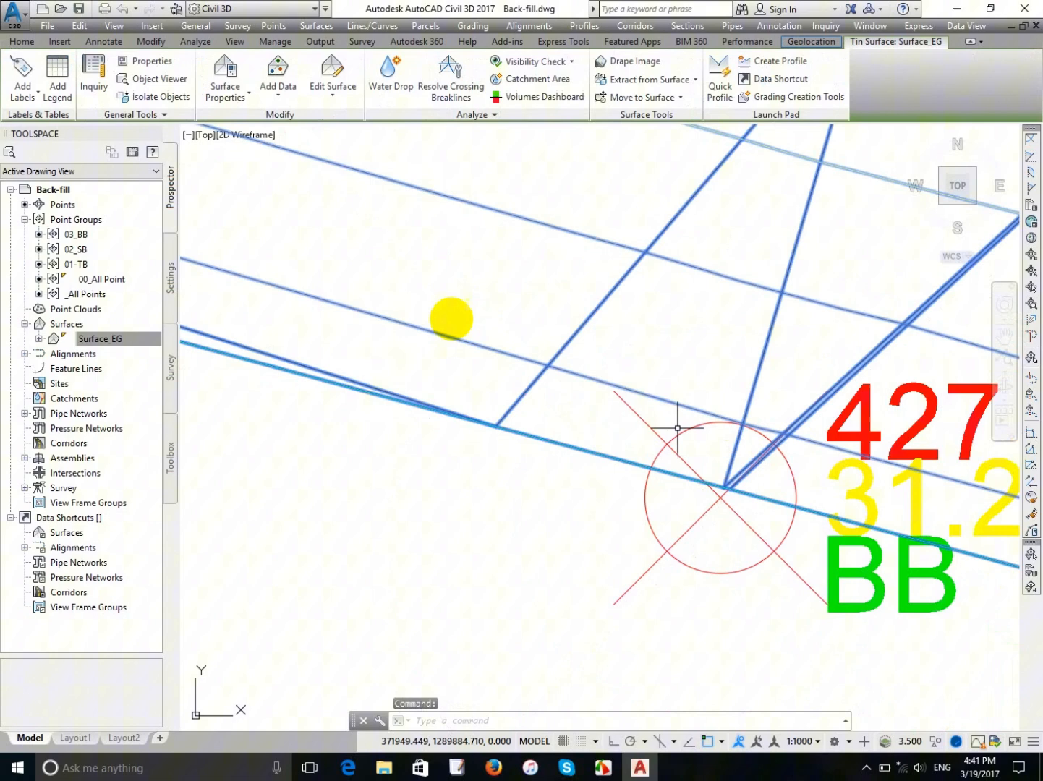
left_click(333, 92)
left_click(335, 177)
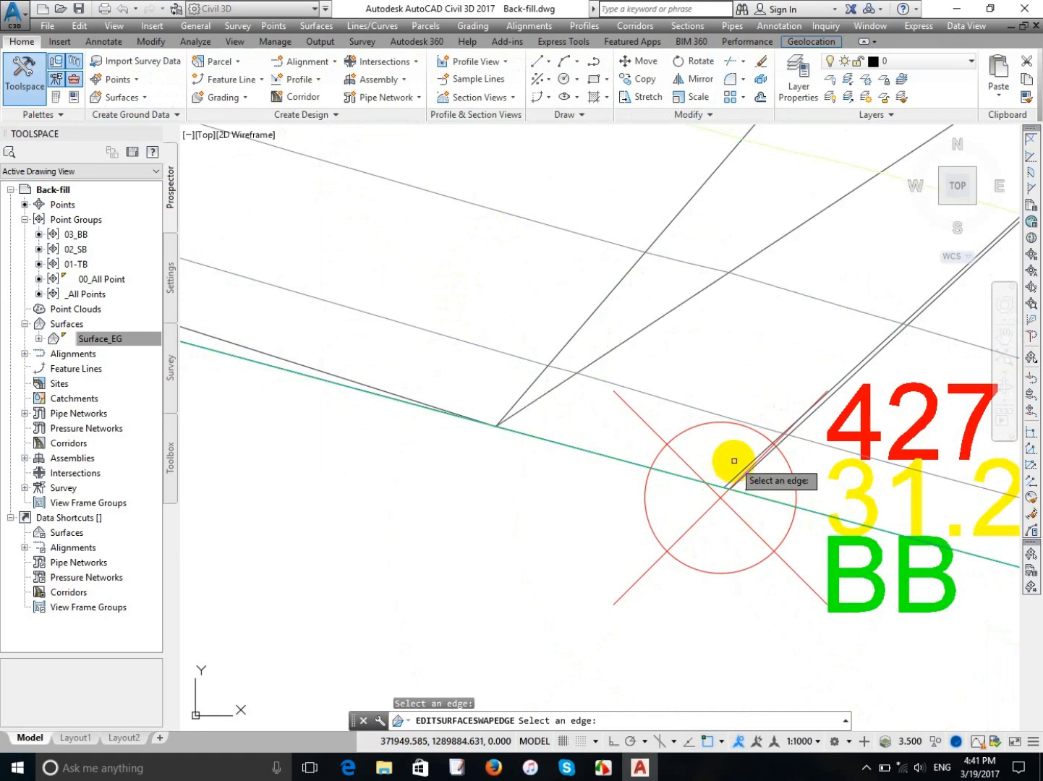
scroll(735, 475, "up", 4)
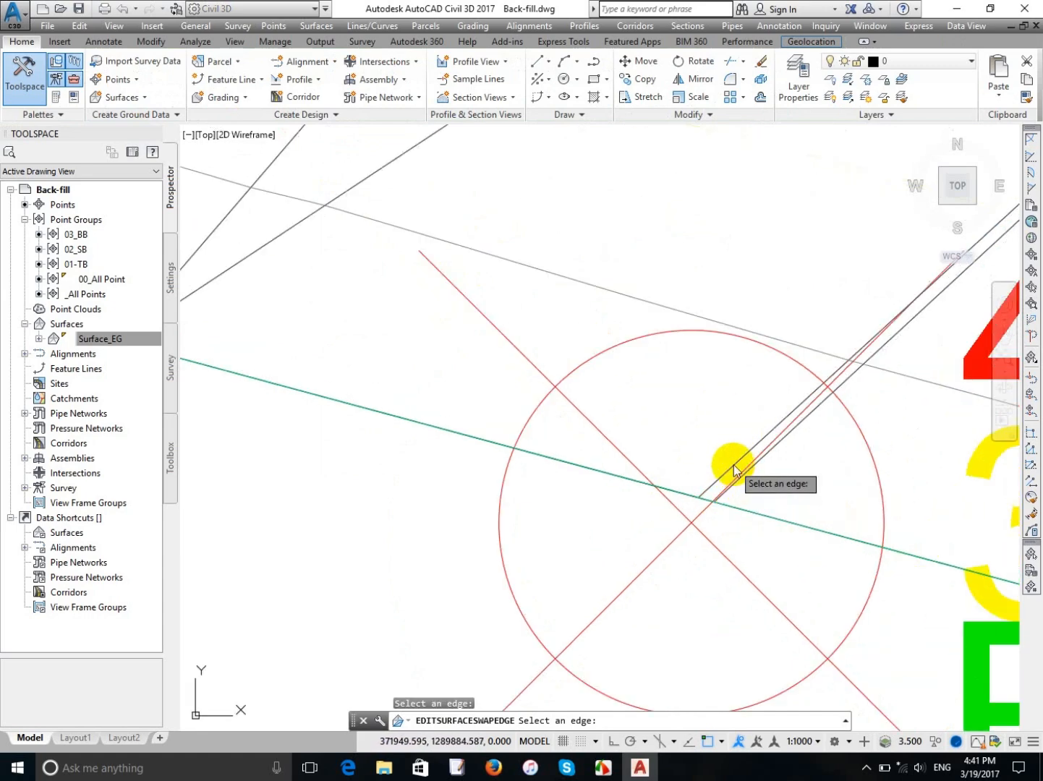
left_click(733, 464)
left_click(599, 419)
scroll(720, 395, "down", 5)
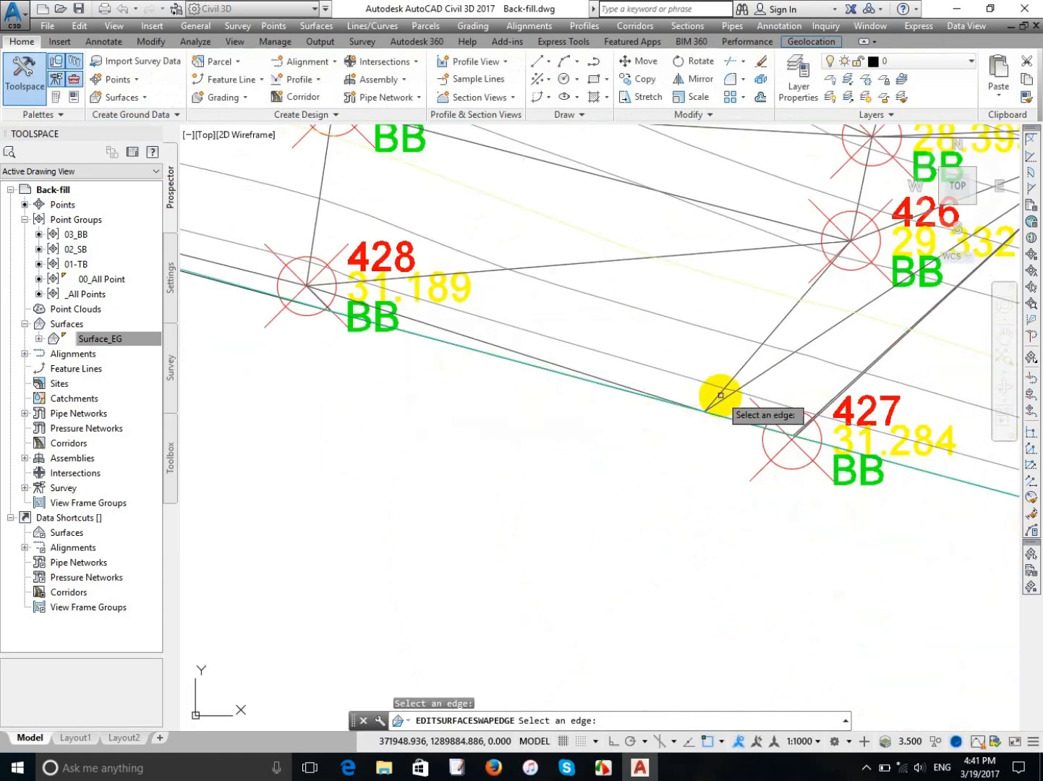
left_click(721, 399)
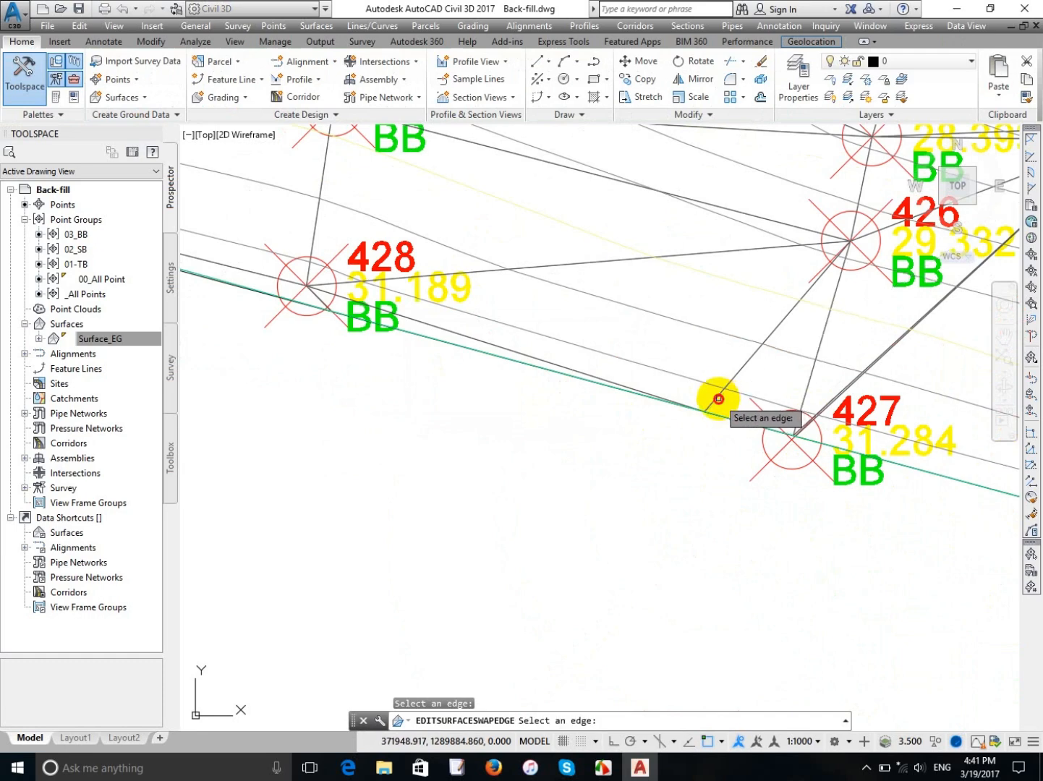
Swap the long edge from point 428 along the southern boundary so it runs from point 426 to the boundary vertex beside 428.
scroll(769, 433, "up", 5)
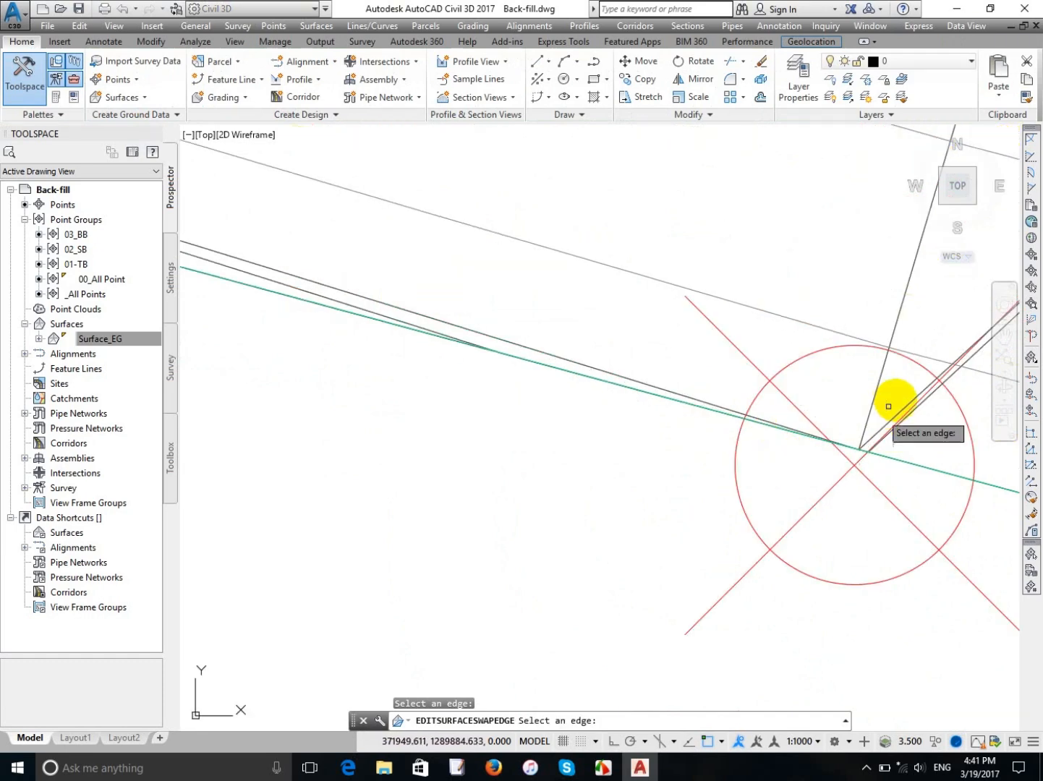
scroll(655, 407, "down", 3)
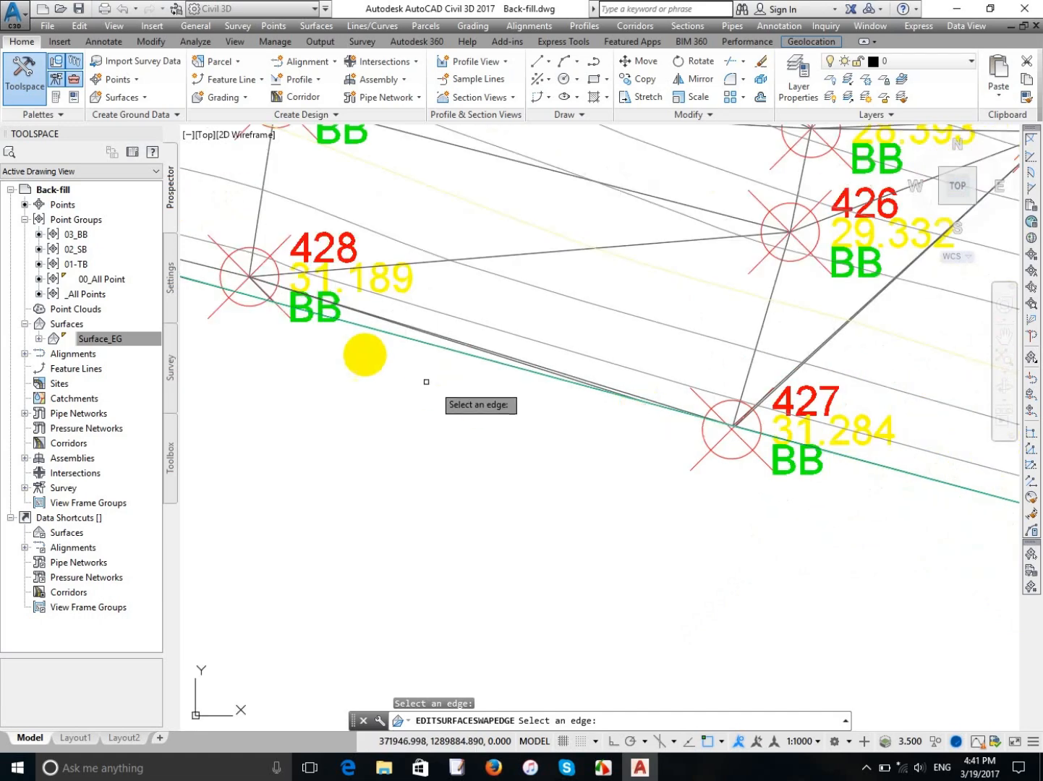
scroll(340, 310, "up", 4)
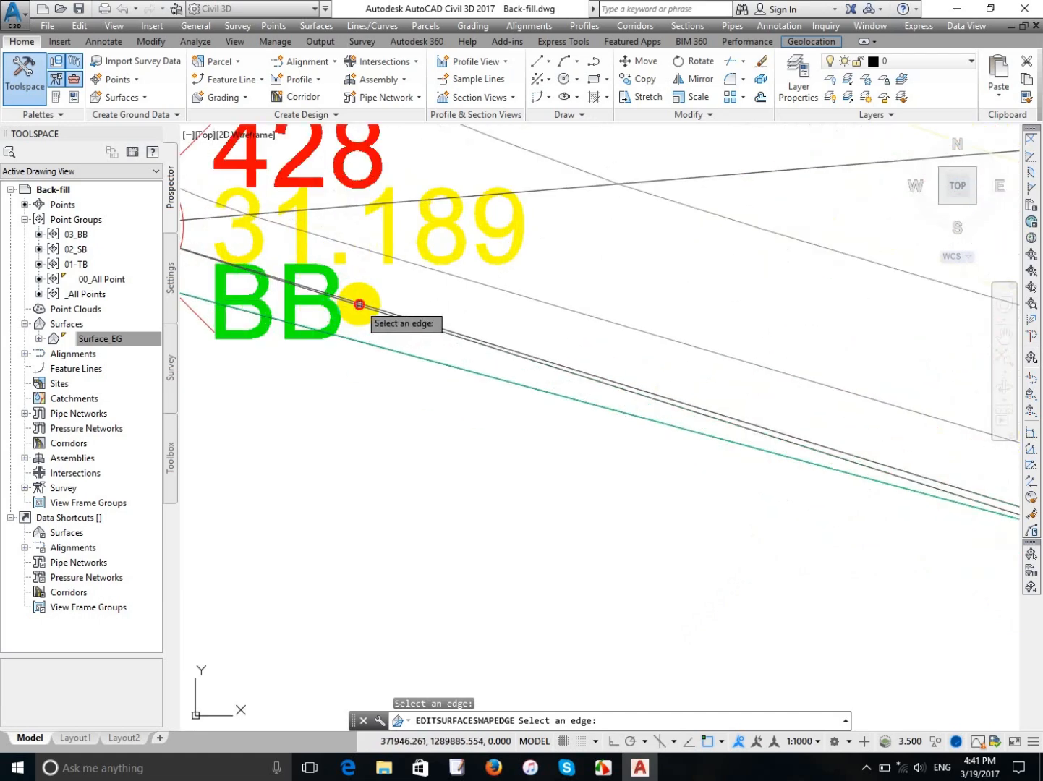
scroll(361, 303, "down", 4)
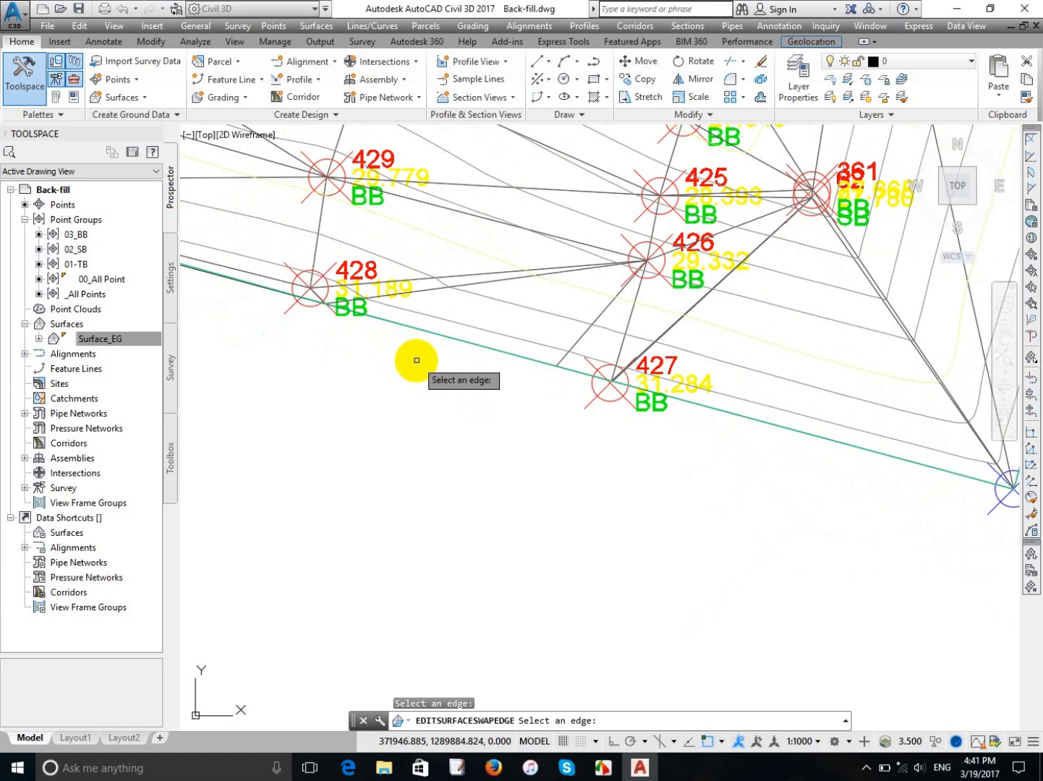
Examine the triangle edges near the southwestern corner around points 18, 53, 1606 and 1596, and end the edge swapping.
scroll(405, 350, "down", 4)
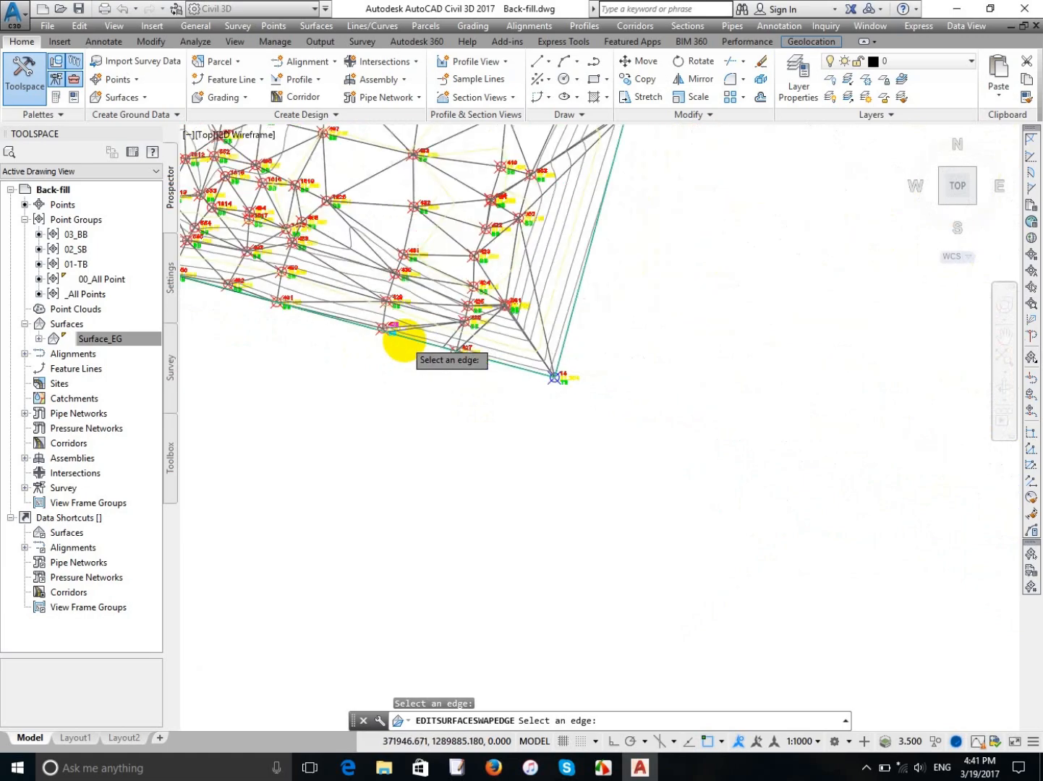
scroll(576, 383, "down", 6)
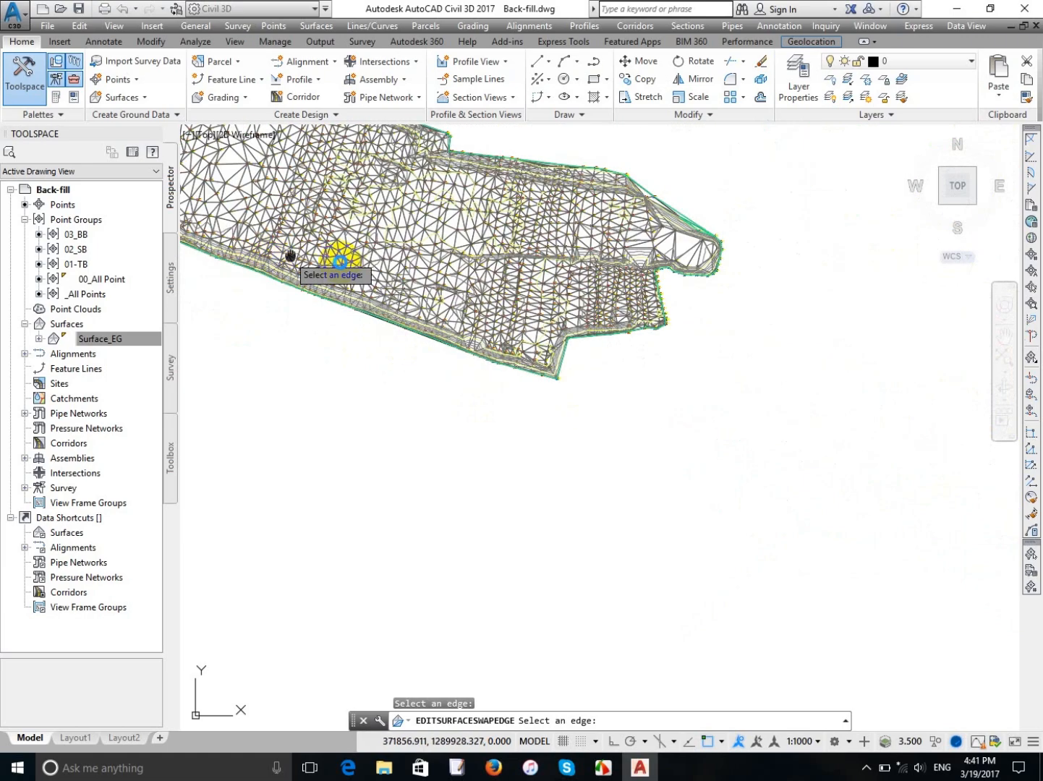
middle_click_drag(292, 255, 669, 399)
scroll(573, 350, "up", 6)
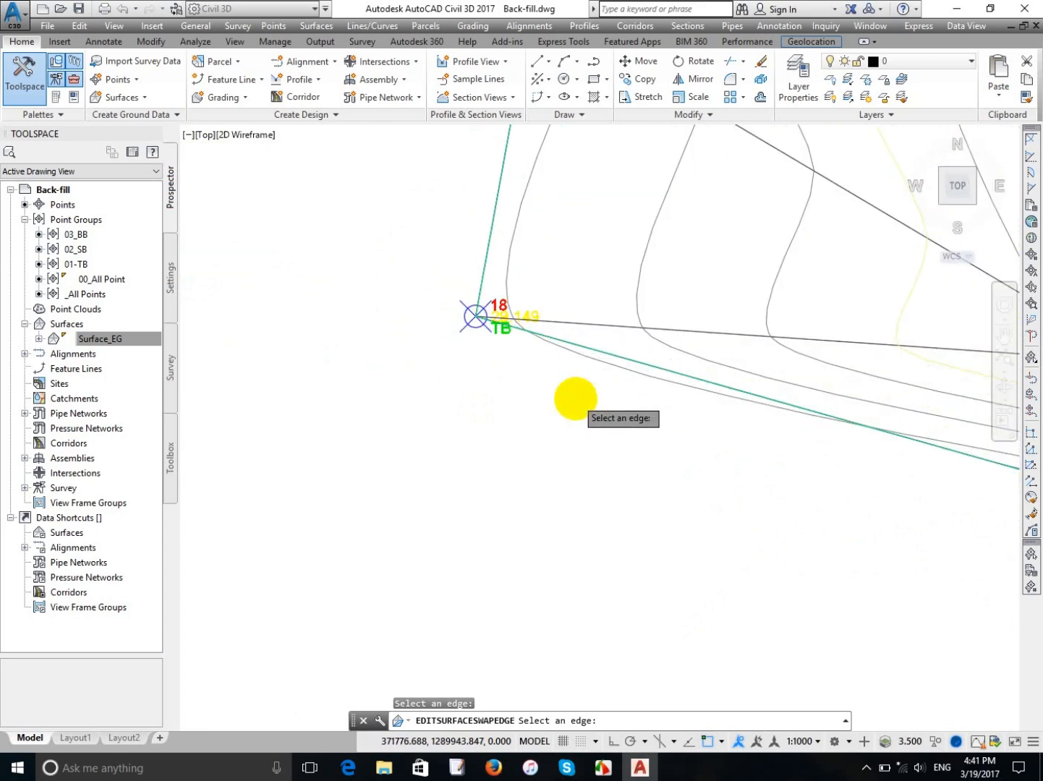
mouse_move(573, 400)
middle_mouse_down()
mouse_move(566, 345)
mouse_move(307, 310)
middle_mouse_up()
scroll(676, 419, "down", 2)
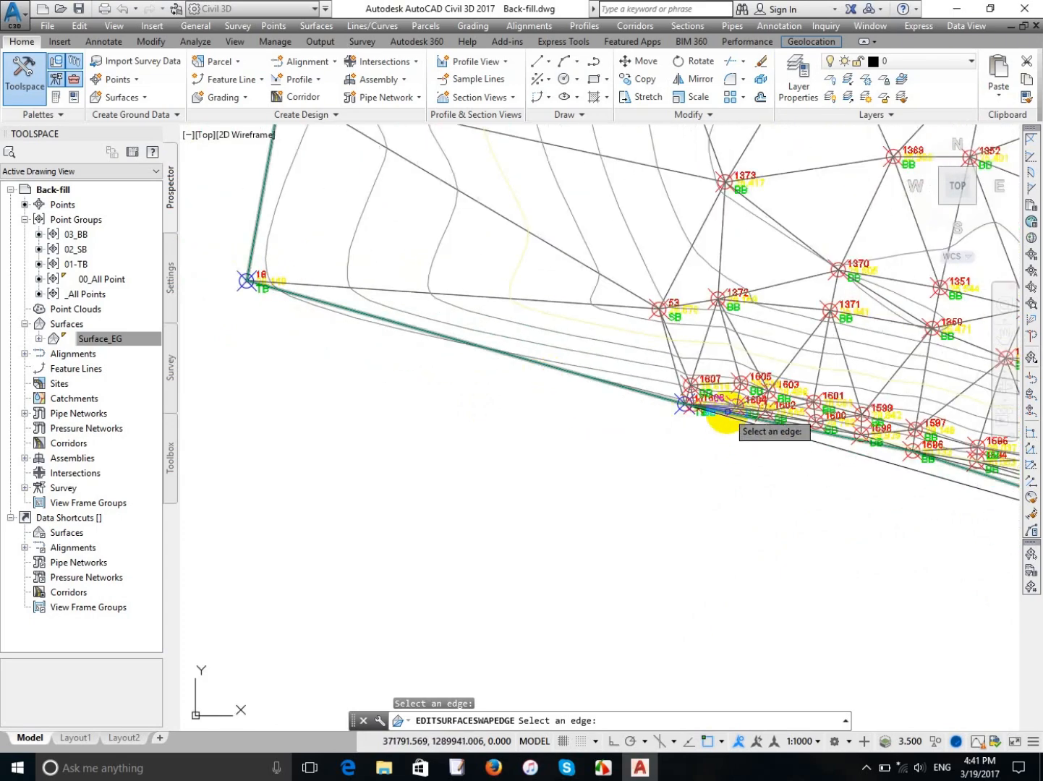
scroll(727, 414, "up", 6)
scroll(500, 407, "down", 7)
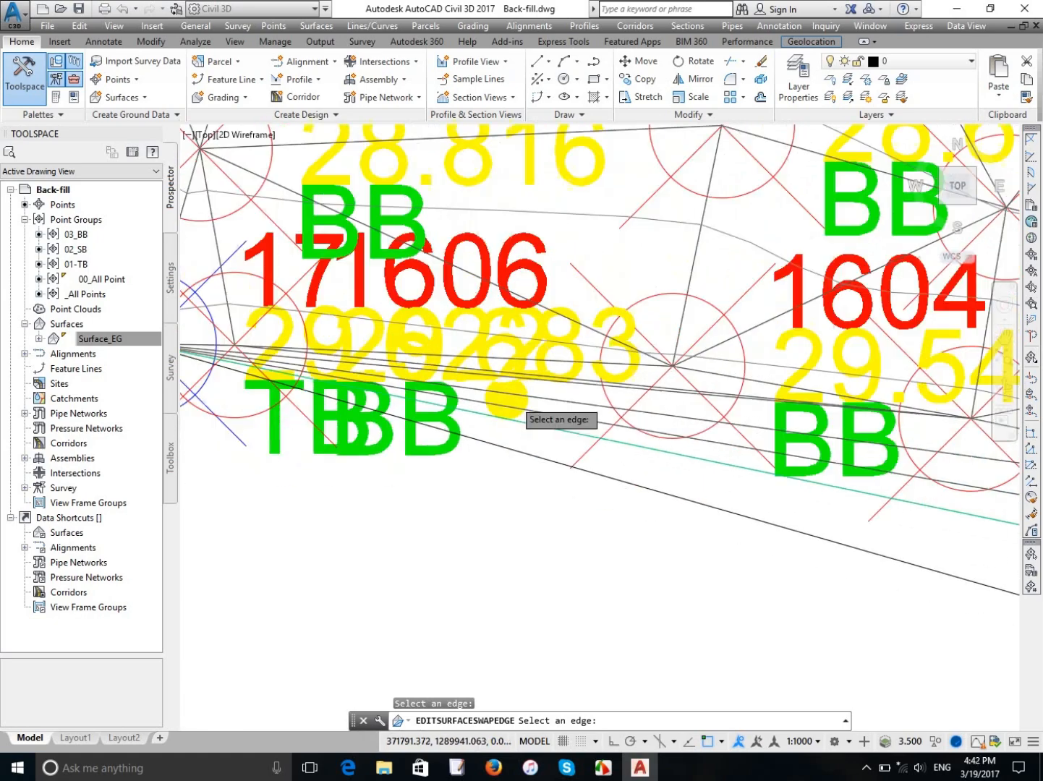
key("Escape")
key("Escape")
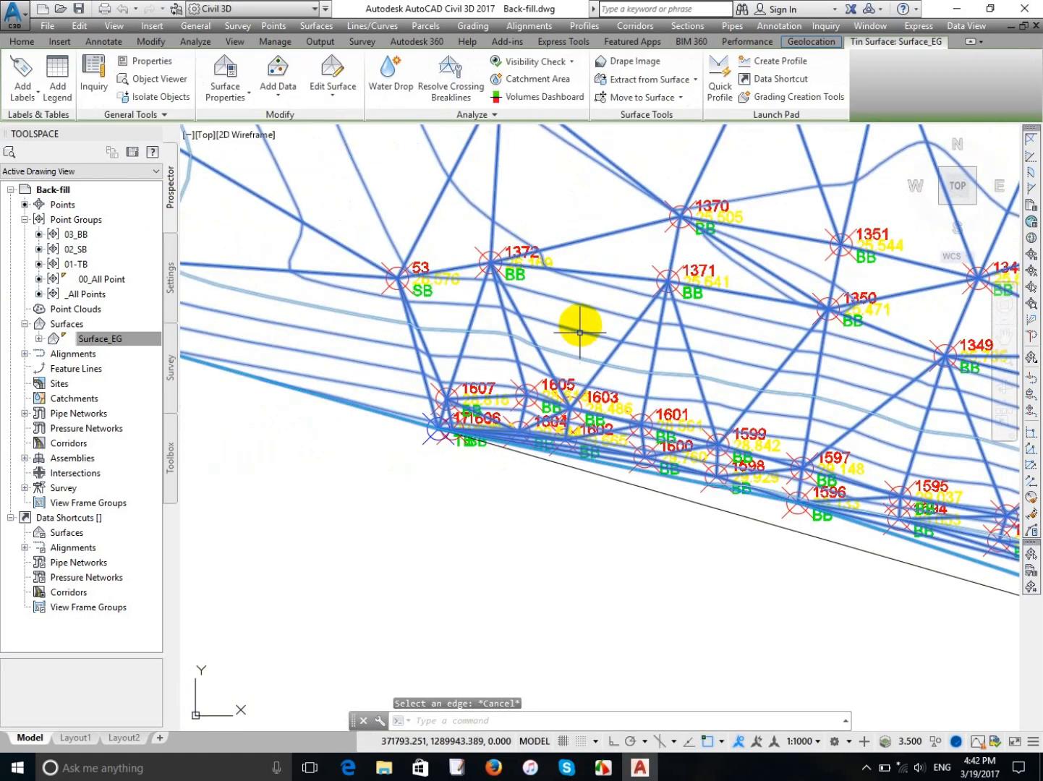
left_click(577, 329)
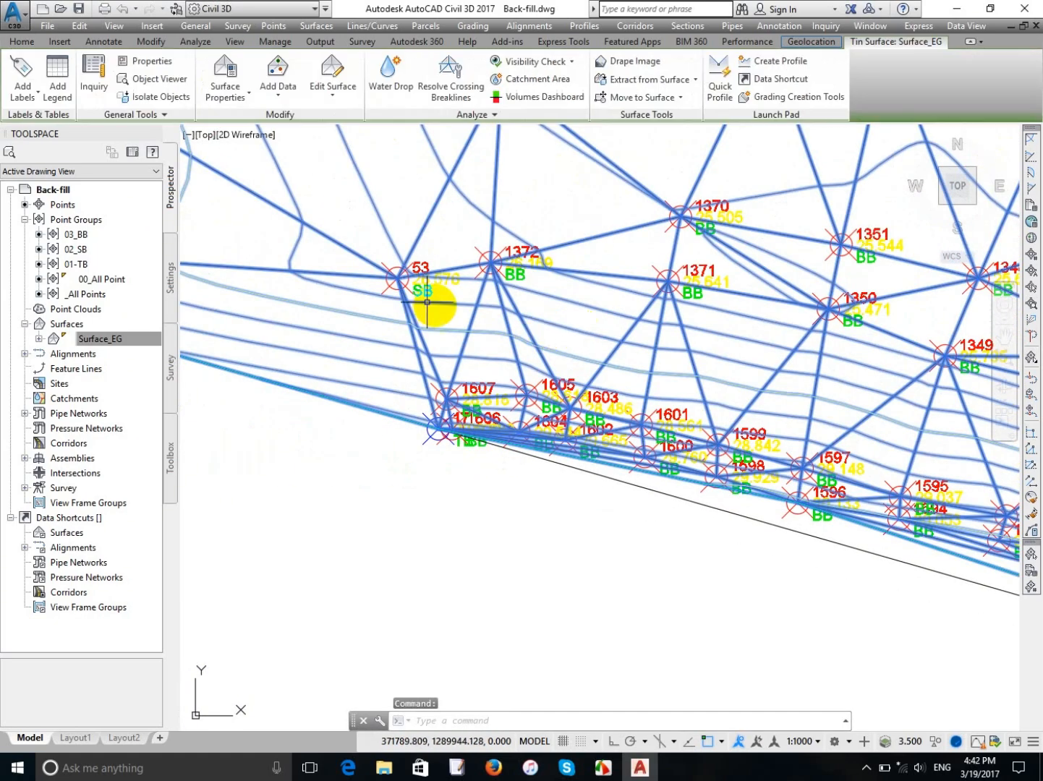
key("Escape")
scroll(495, 391, "down", 3)
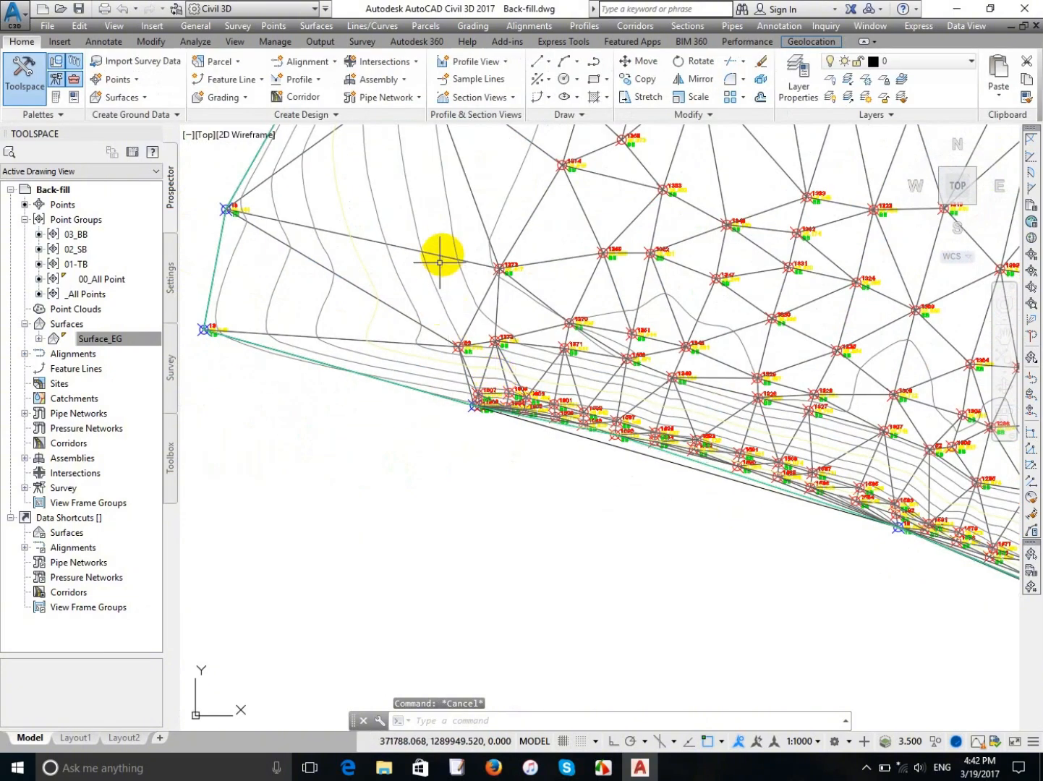
In Surface_EG's style Contours_Lake, set the plan display color of the Triangles component to 131 and apply it.
left_click(116, 337)
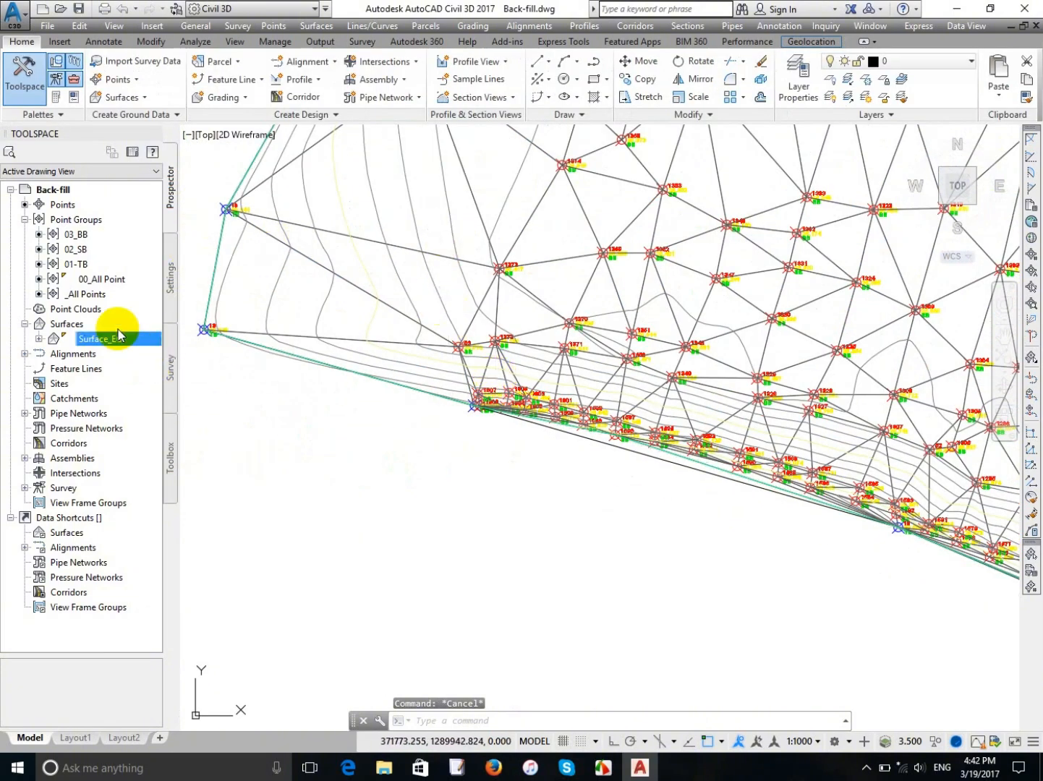
right_click(123, 346)
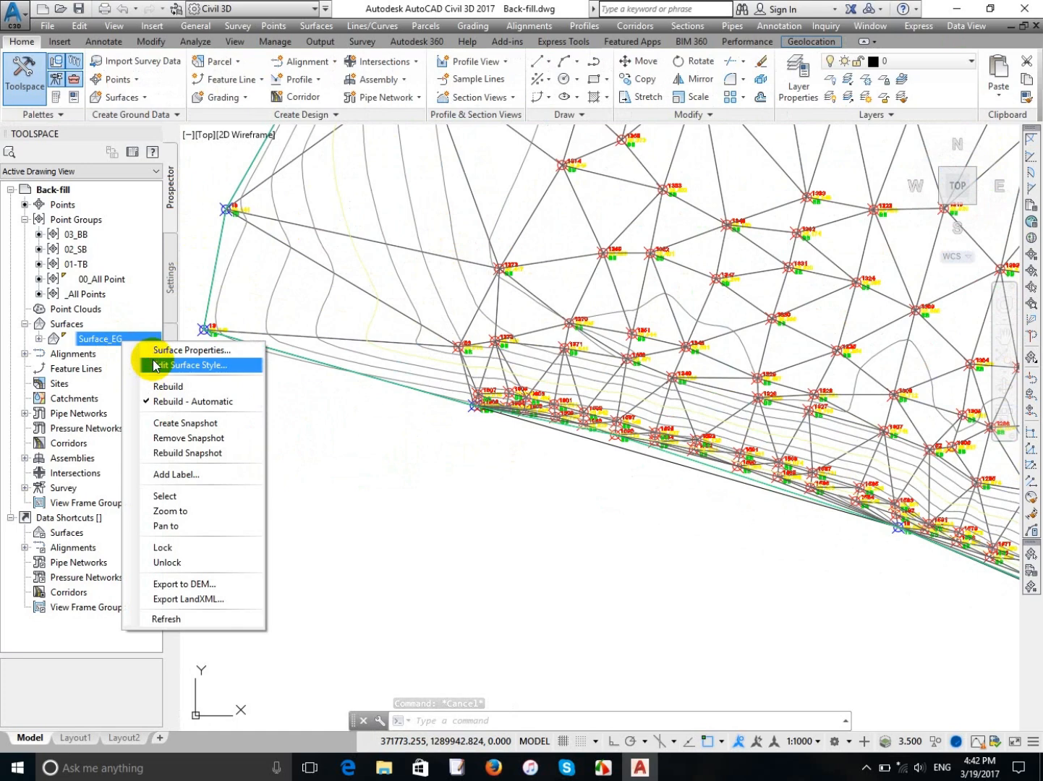
left_click(155, 365)
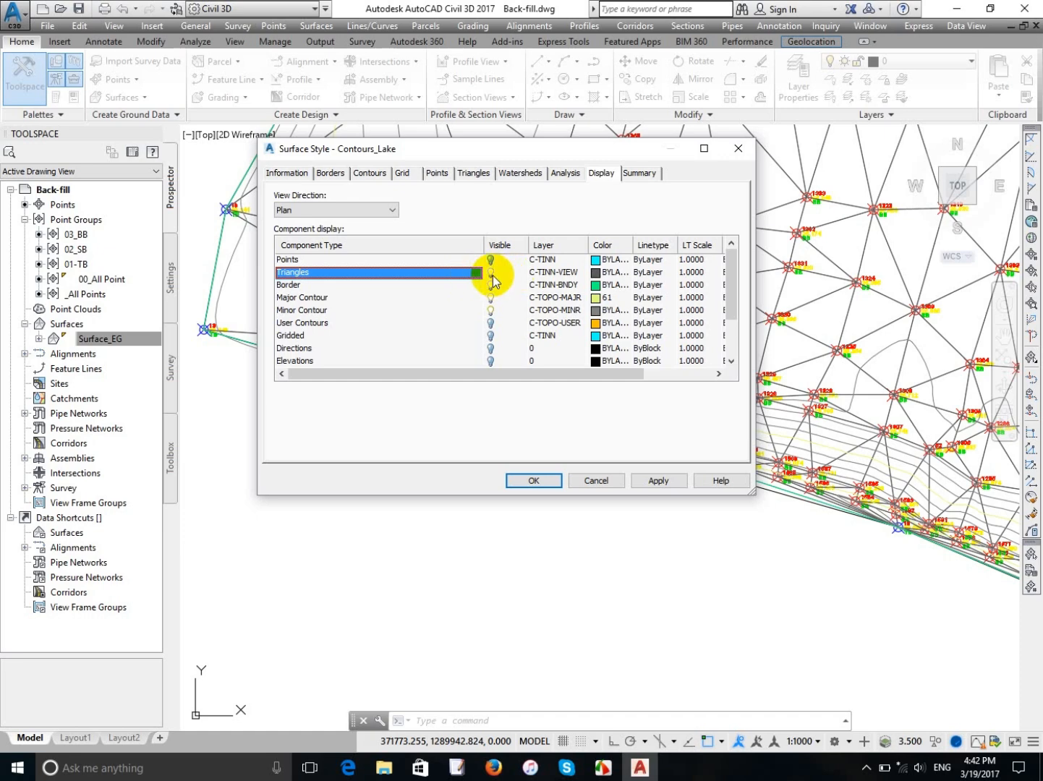
left_click(600, 273)
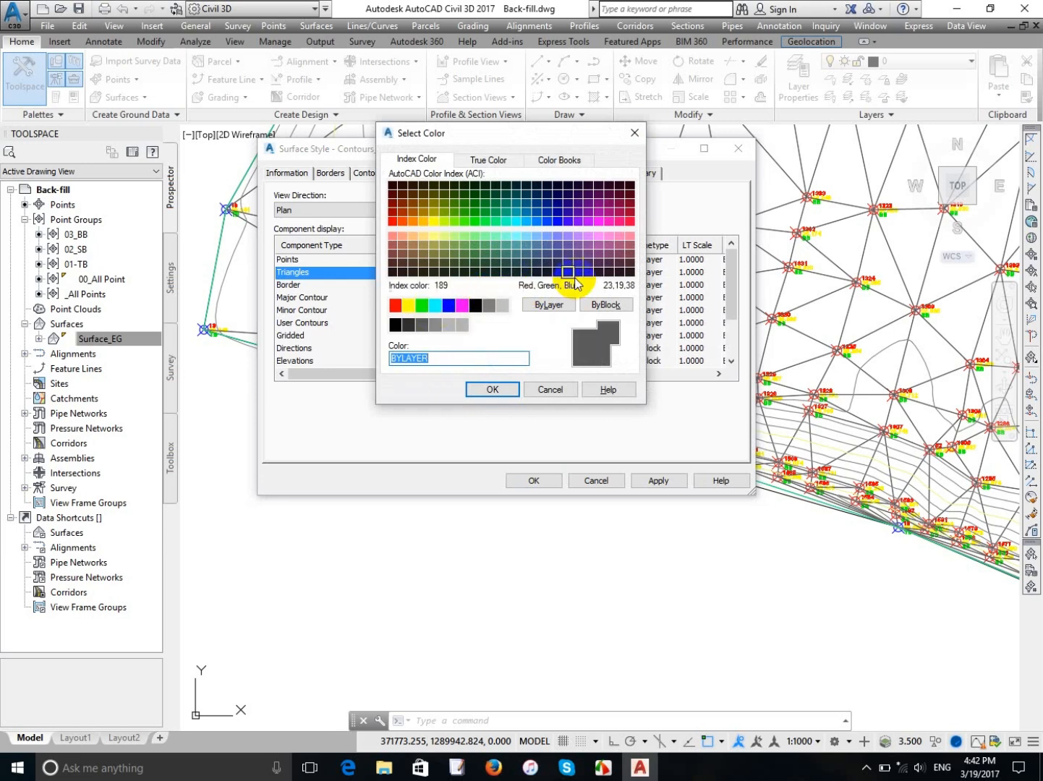
left_click(515, 238)
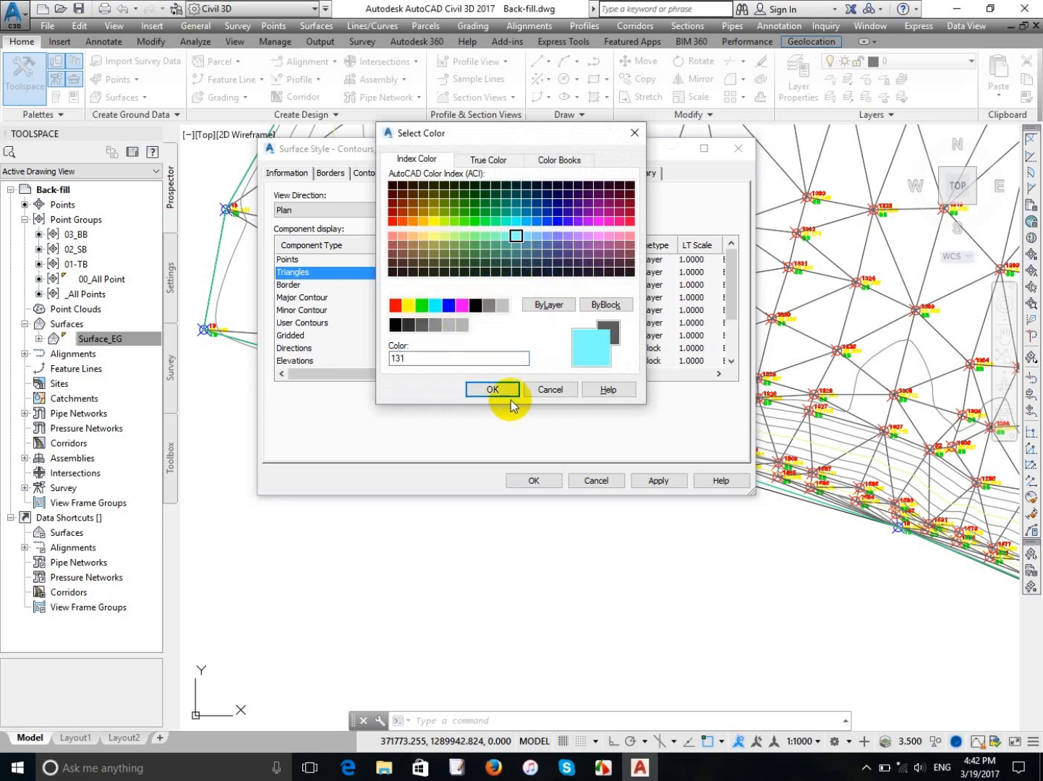
left_click(493, 390)
left_click(658, 480)
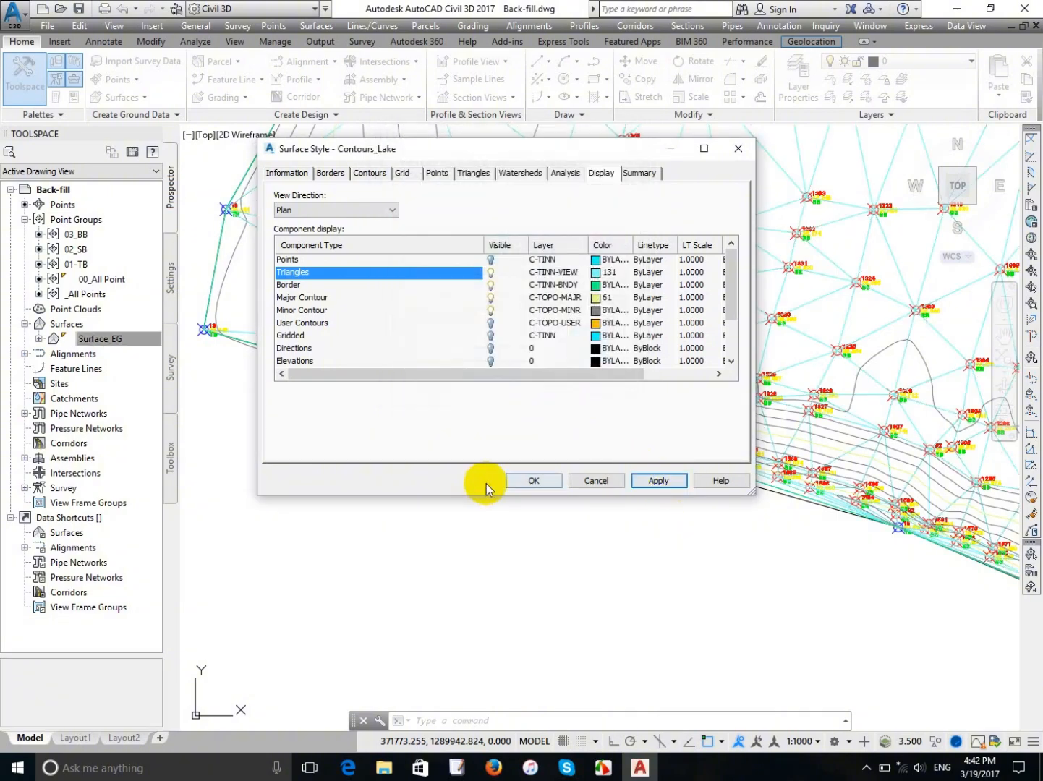
left_click(579, 485)
scroll(536, 416, "down", 4)
key("Escape")
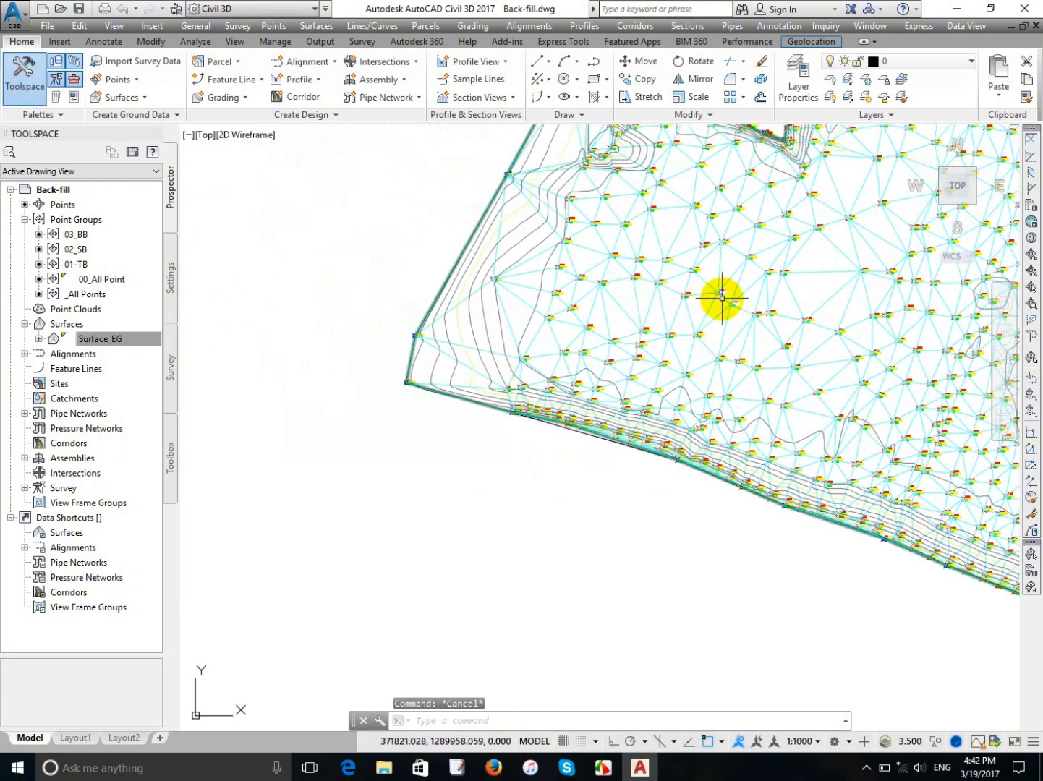
Examine the recolored triangle edges along the southeastern boundary around points 350, 351, 248, 217 and 216.
middle_click_drag(721, 298, 199, 281)
scroll(756, 503, "down", 3)
scroll(756, 503, "up", 6)
middle_click_drag(757, 503, 551, 294)
scroll(636, 396, "up", 4)
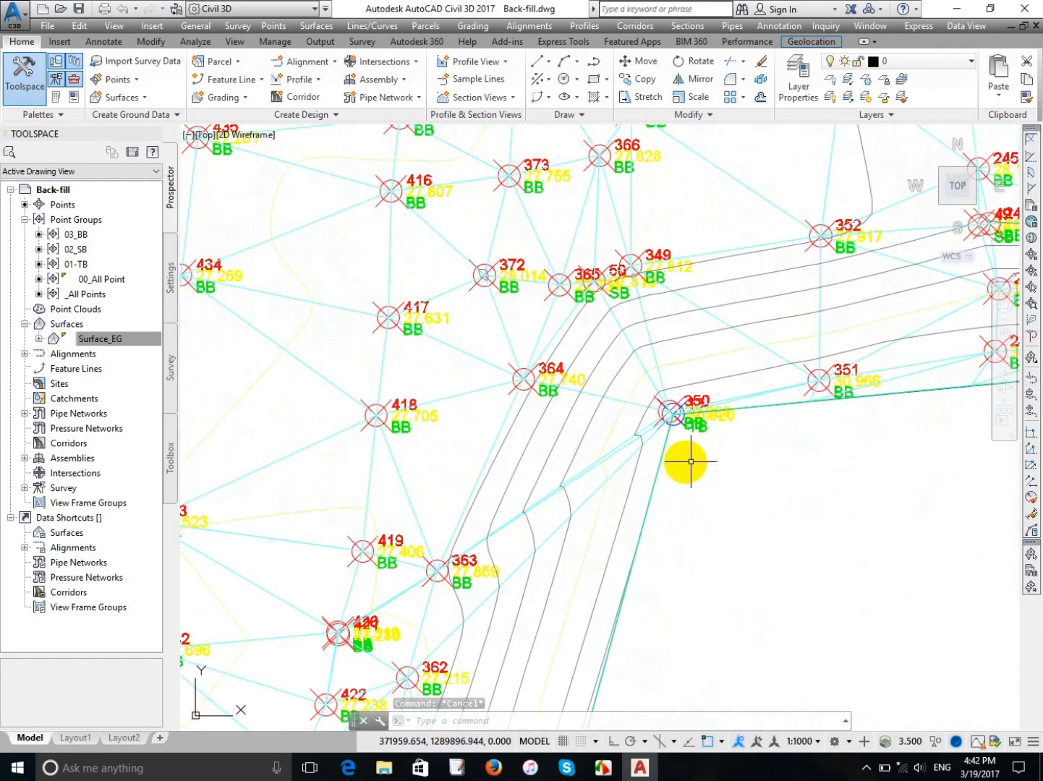
scroll(365, 627, "up", 5)
scroll(302, 426, "down", 8)
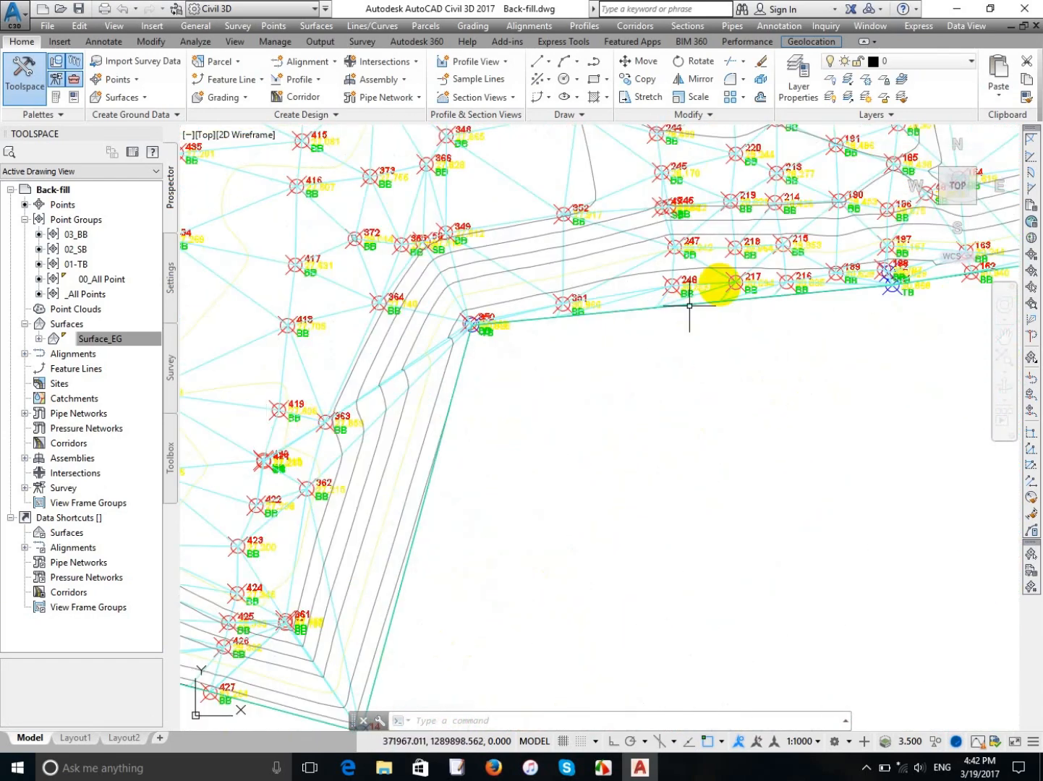
scroll(718, 283, "up", 8)
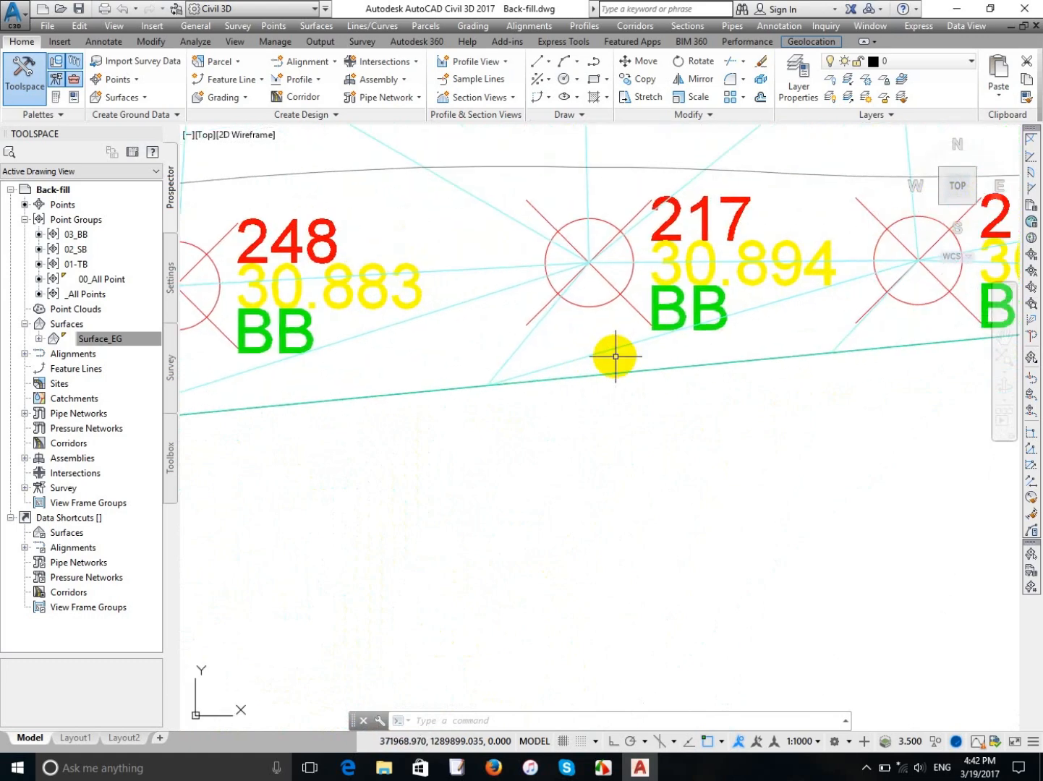
scroll(626, 331, "down", 4)
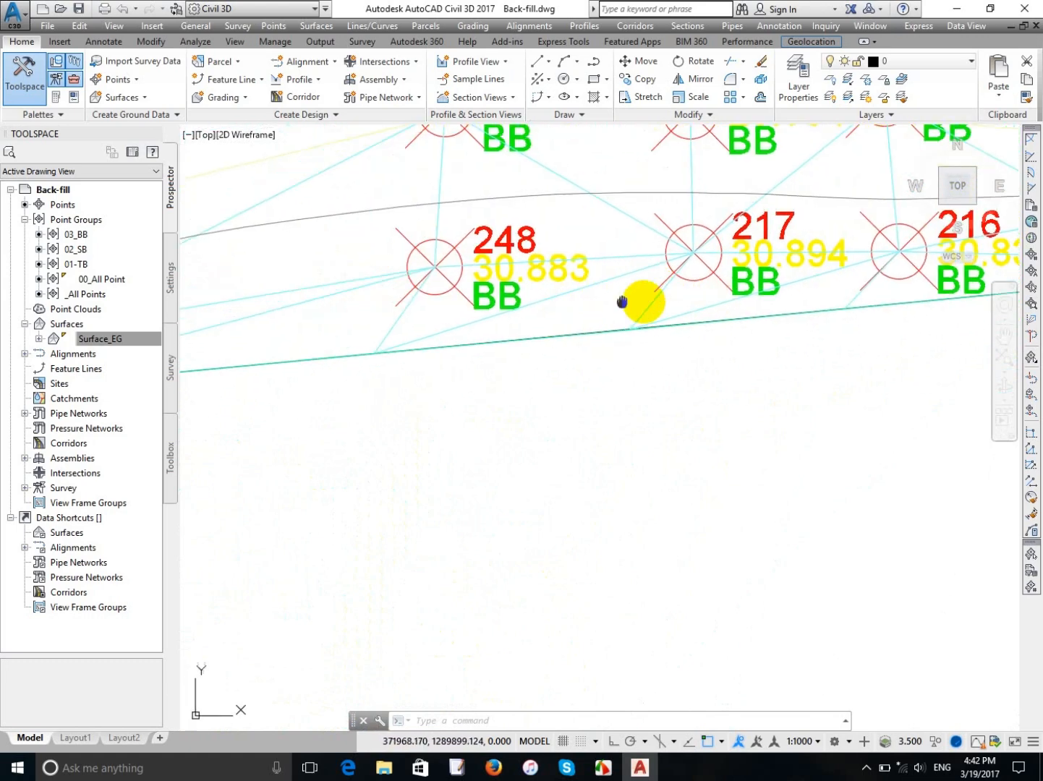
scroll(553, 311, "up", 4)
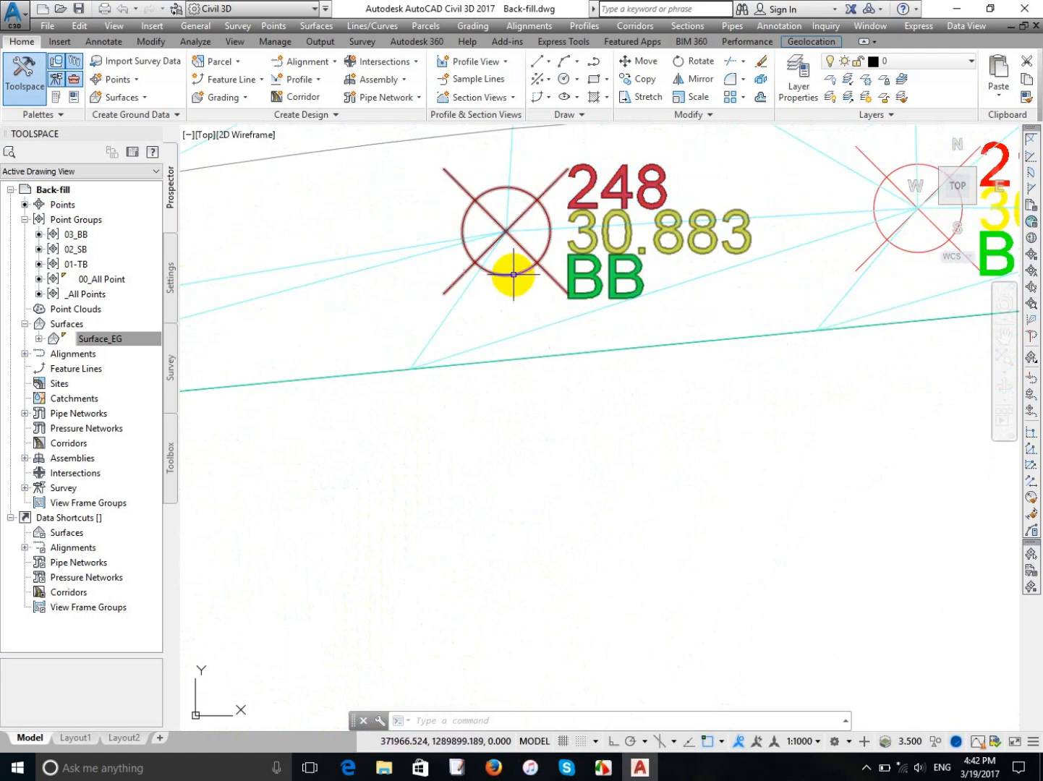
scroll(512, 274, "down", 4)
scroll(524, 192, "up", 2)
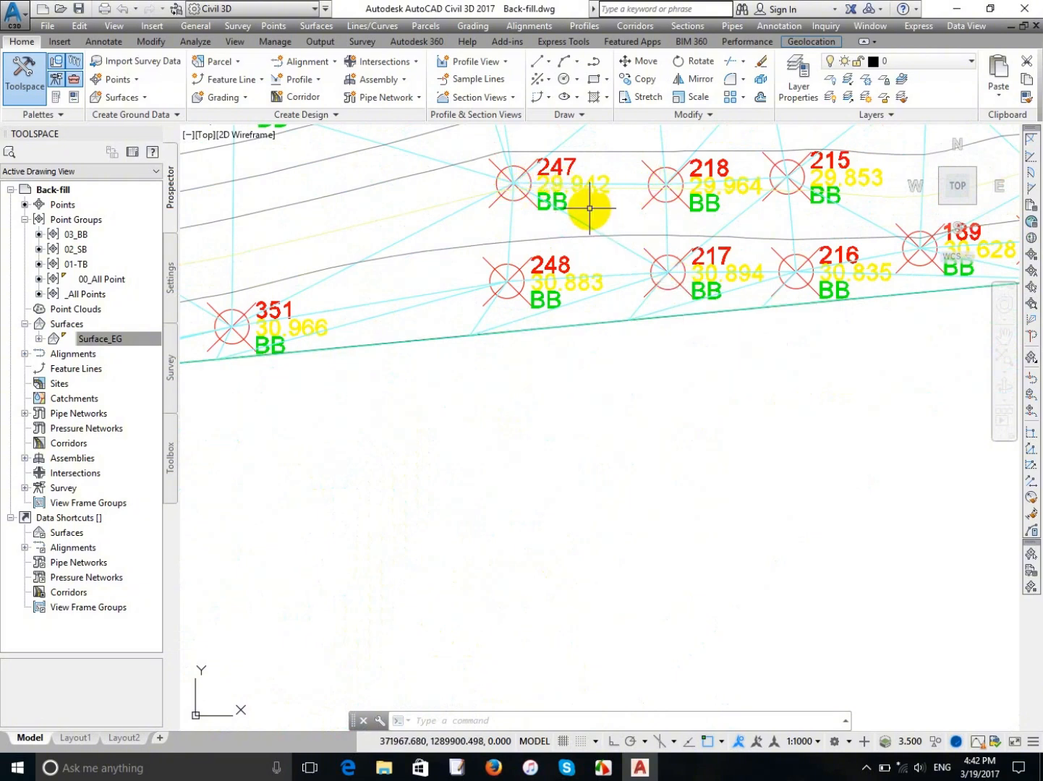
scroll(589, 208, "up", 4)
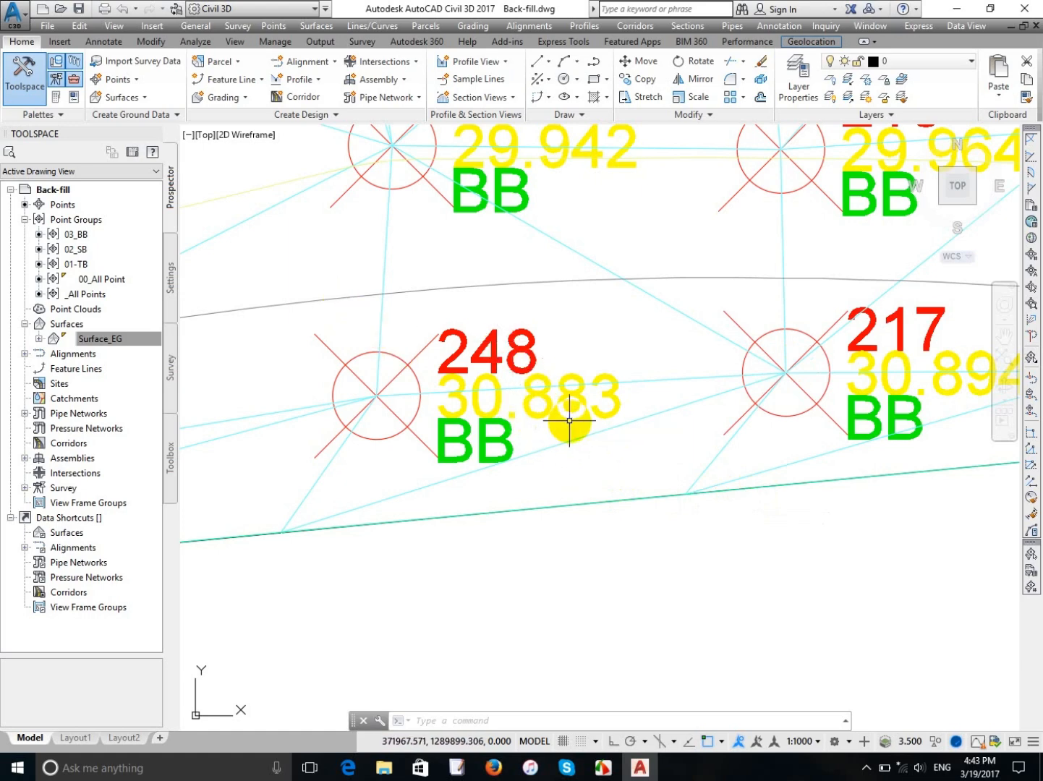
scroll(570, 420, "down", 2)
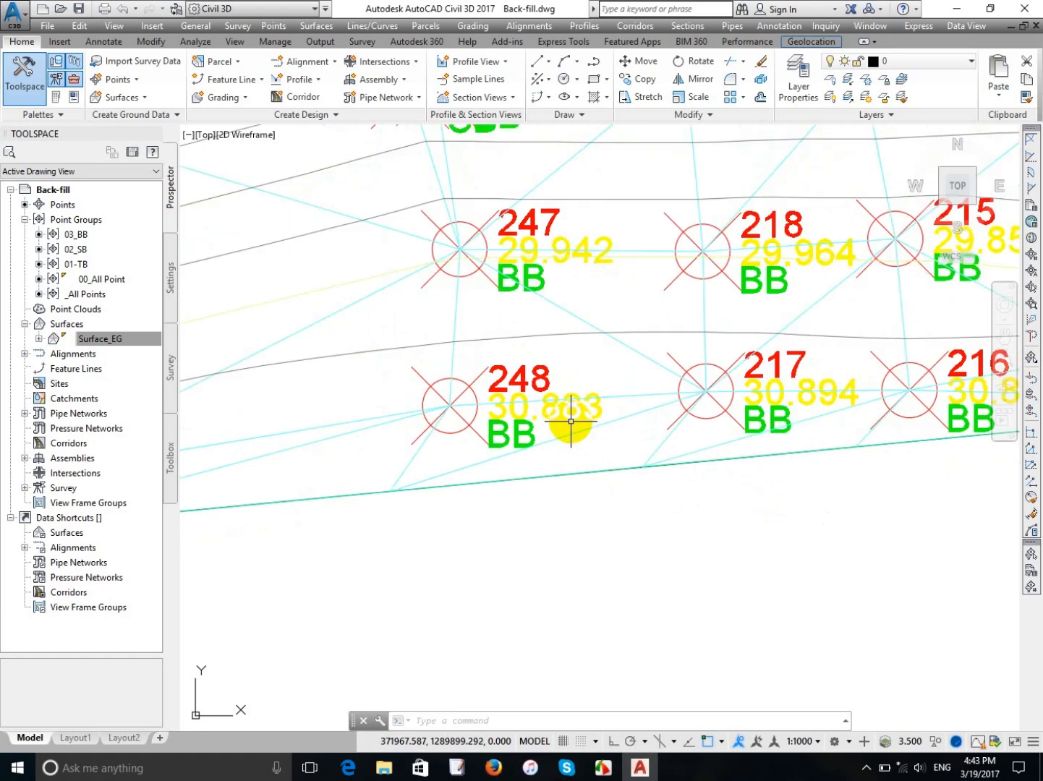
left_click(625, 411)
left_click(590, 437)
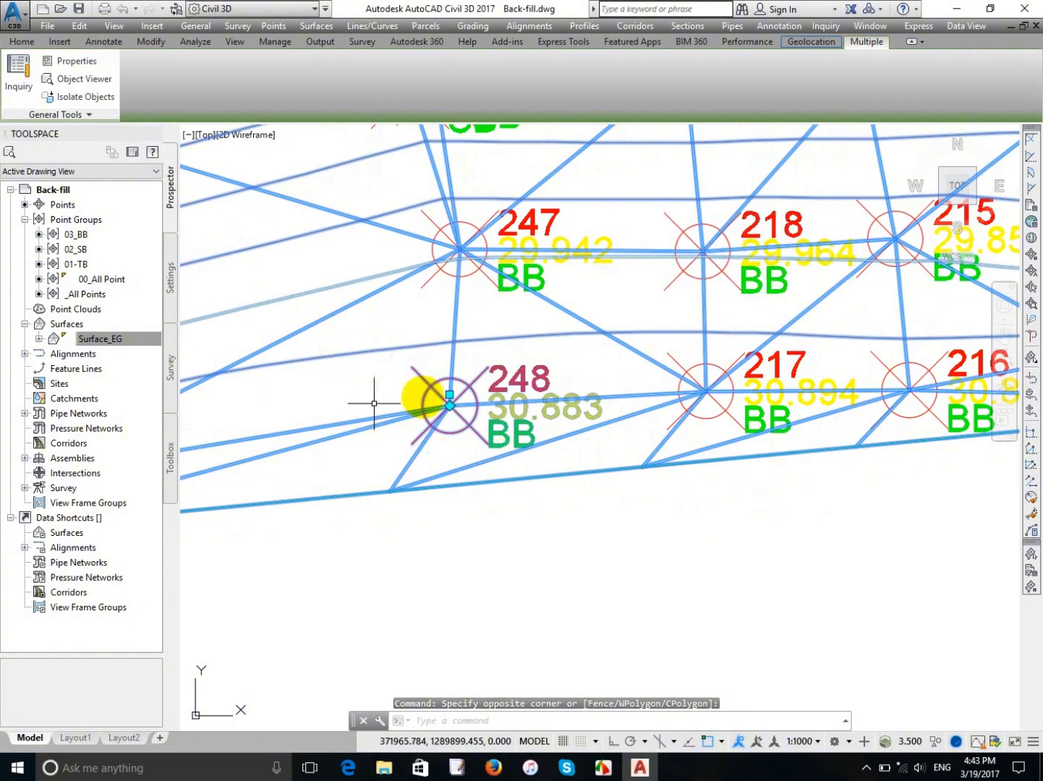
key("Escape")
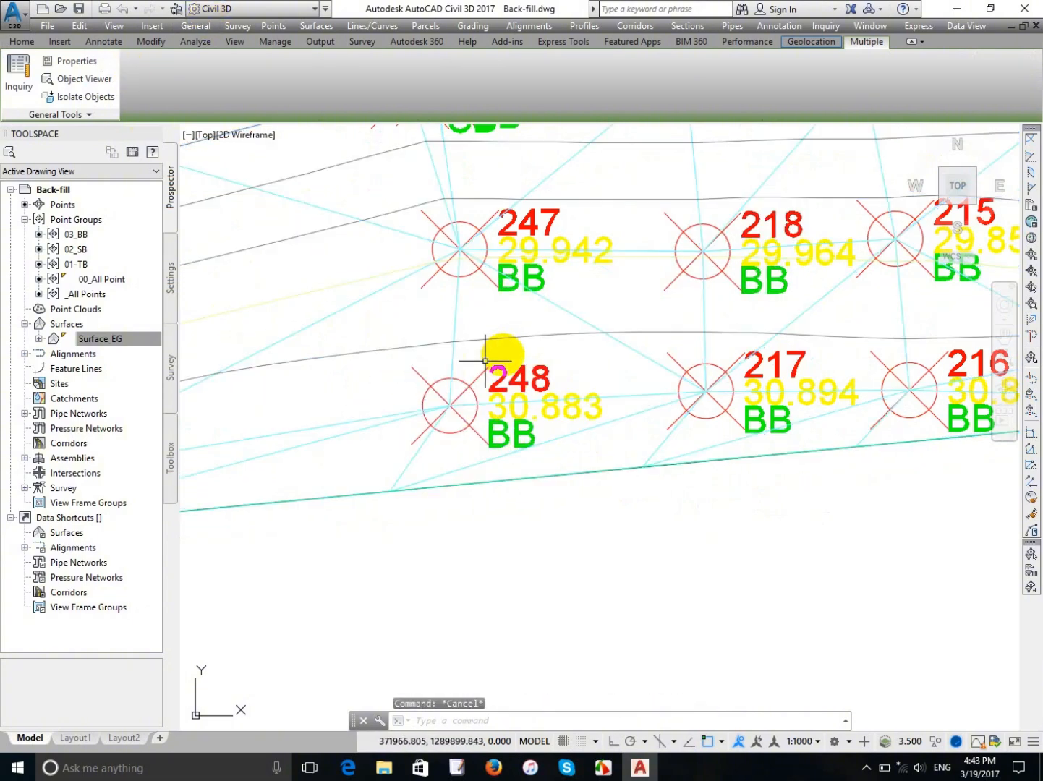
Swap Surface_EG's edge between point 217 and the boundary vertex below point 248, and try swapping the edge from 248 to that vertex.
left_click(510, 336)
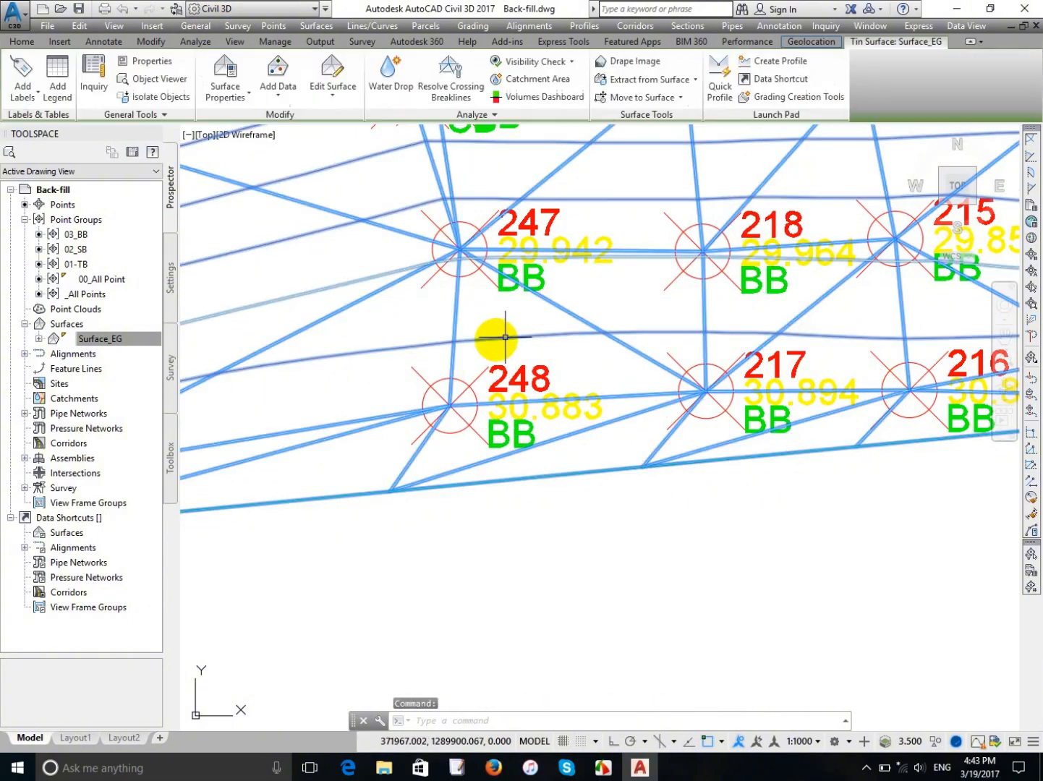
left_click(344, 102)
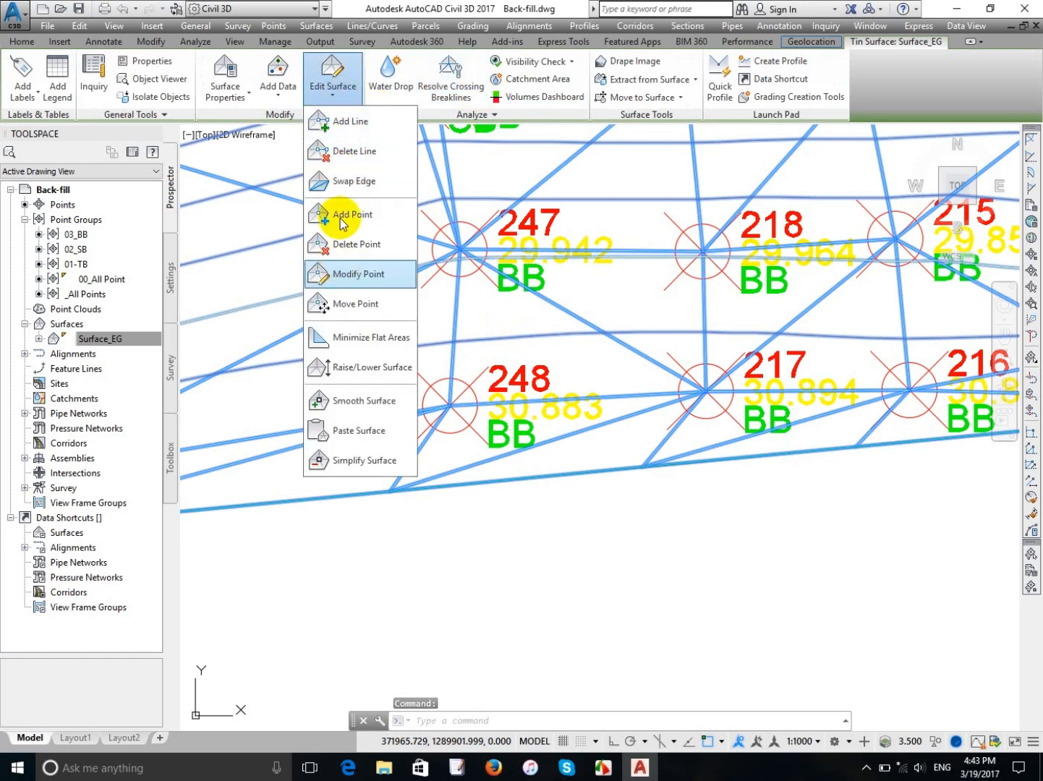
left_click(345, 182)
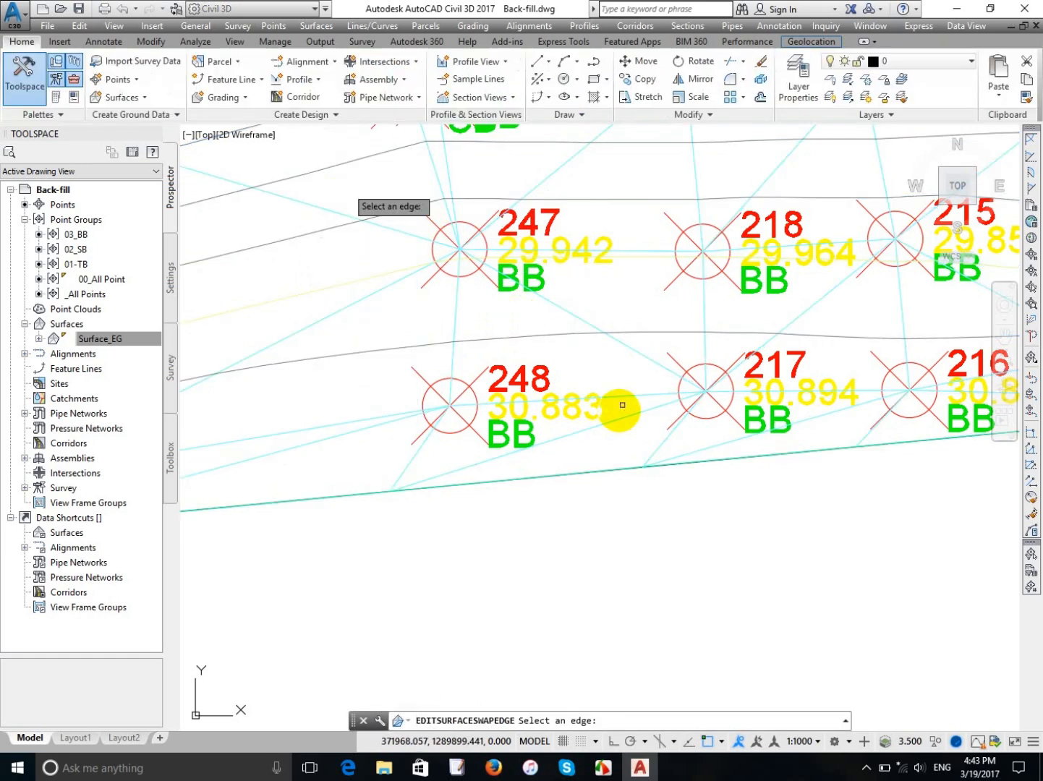
left_click(421, 458)
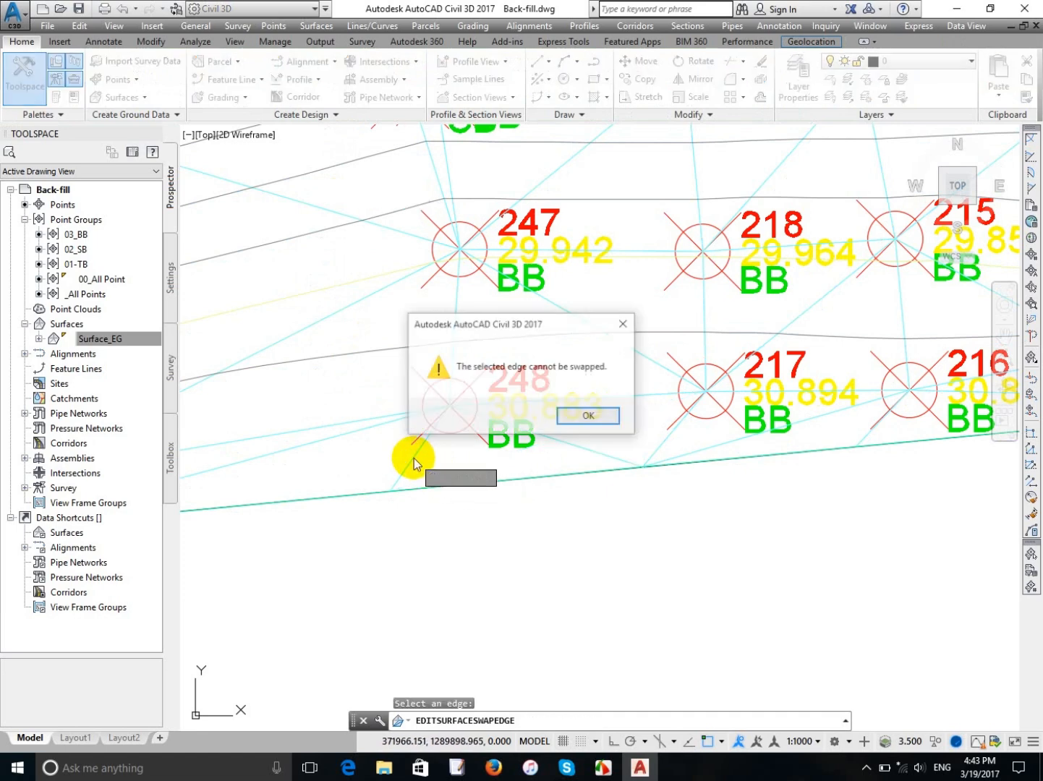
left_click(590, 417)
Examine the triangle edges along the southern boundary east of point 217, closely around points 188, 12 and 11.
mouse_move(713, 444)
middle_mouse_down()
mouse_move(504, 410)
mouse_move(430, 414)
middle_mouse_up()
scroll(430, 414, "down", 2)
middle_click_drag(746, 389, 540, 412)
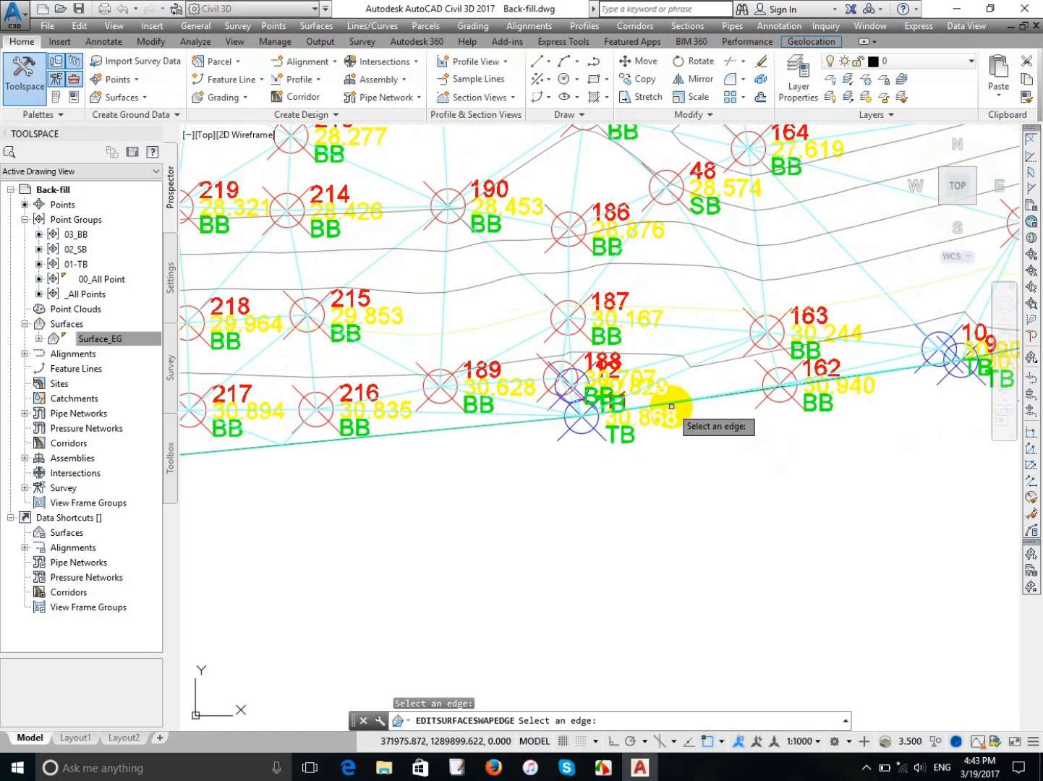
scroll(629, 377, "up", 3)
scroll(404, 387, "up", 3)
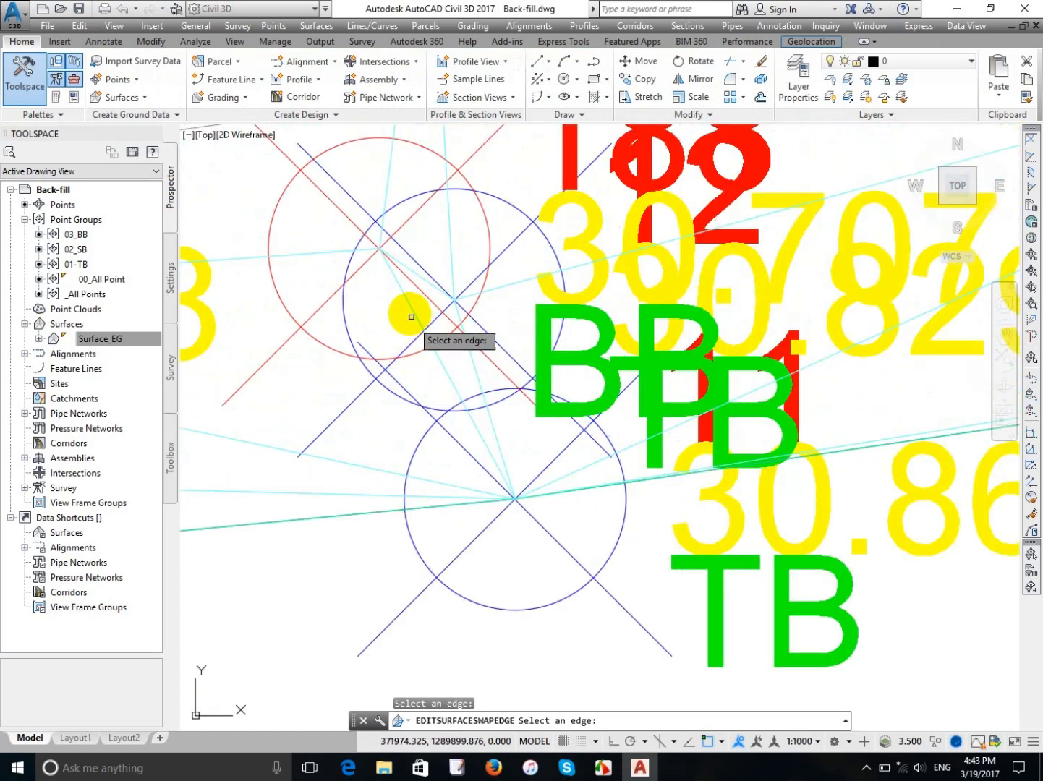